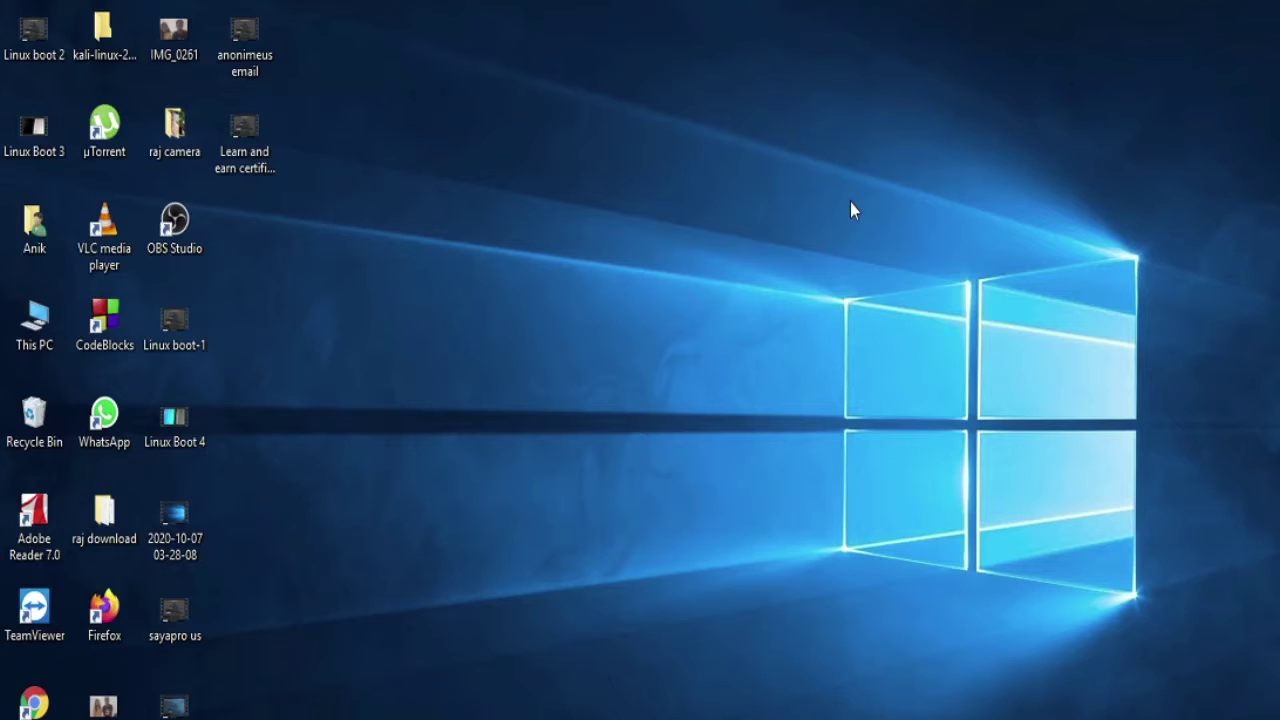
{"action": "right_click", "coordinate": [726, 112]}
{"action": "left_click", "coordinate": [763, 180]}
{"action": "right_click", "coordinate": [746, 130]}
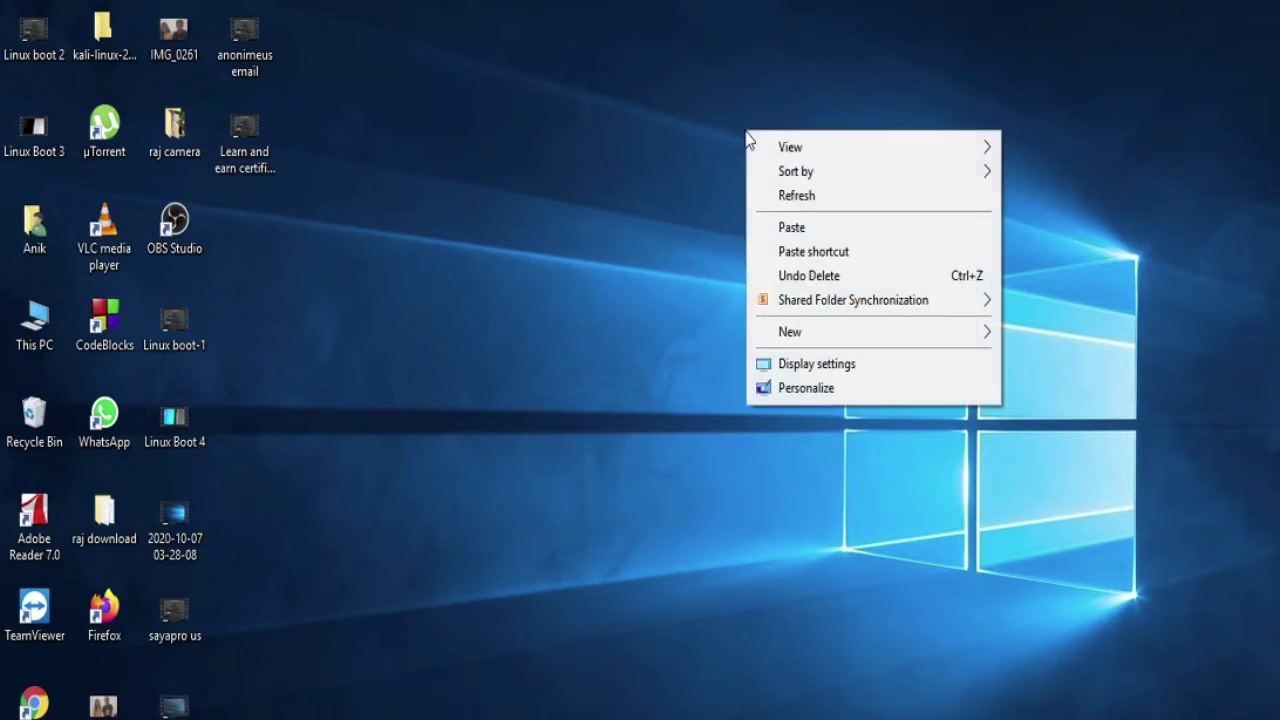
{"action": "left_click", "coordinate": [785, 195]}
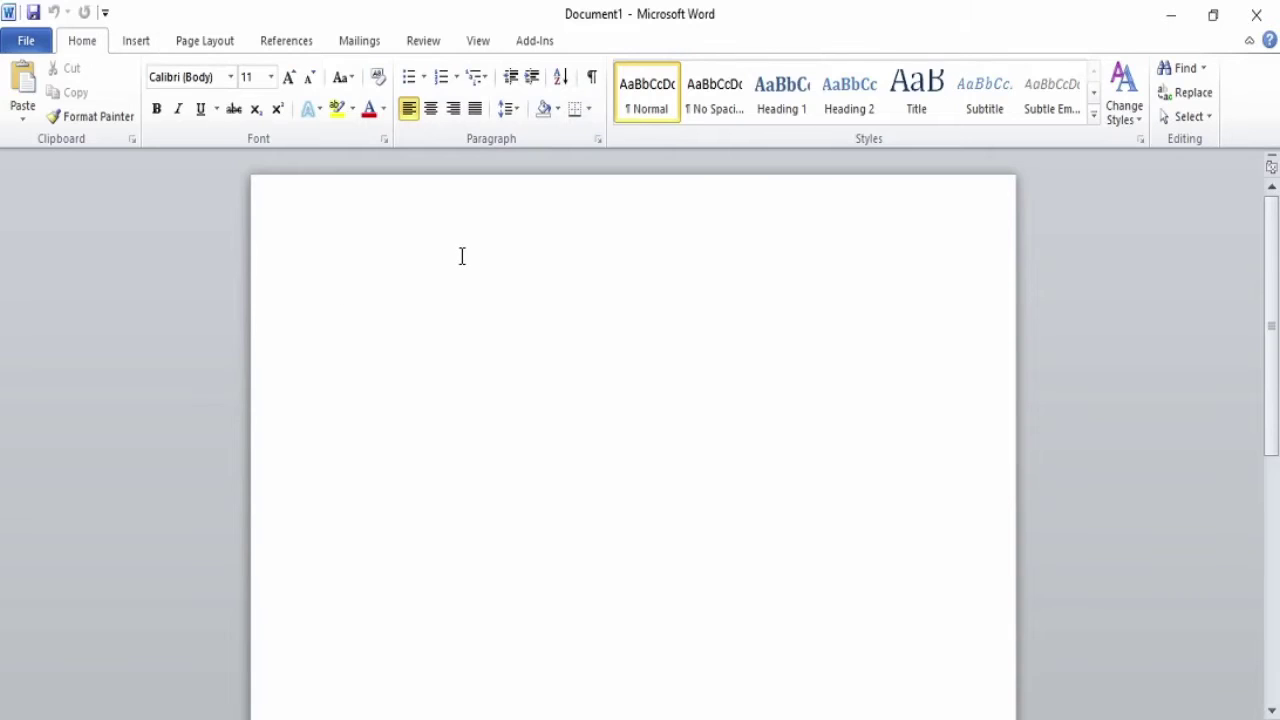
Enter the title "Technology" in the blank document and format it bold at font size 48
{"action": "type", "text": "Technology"}
{"action": "left_click_drag", "start_coordinate": [335, 291], "coordinate": [457, 285]}
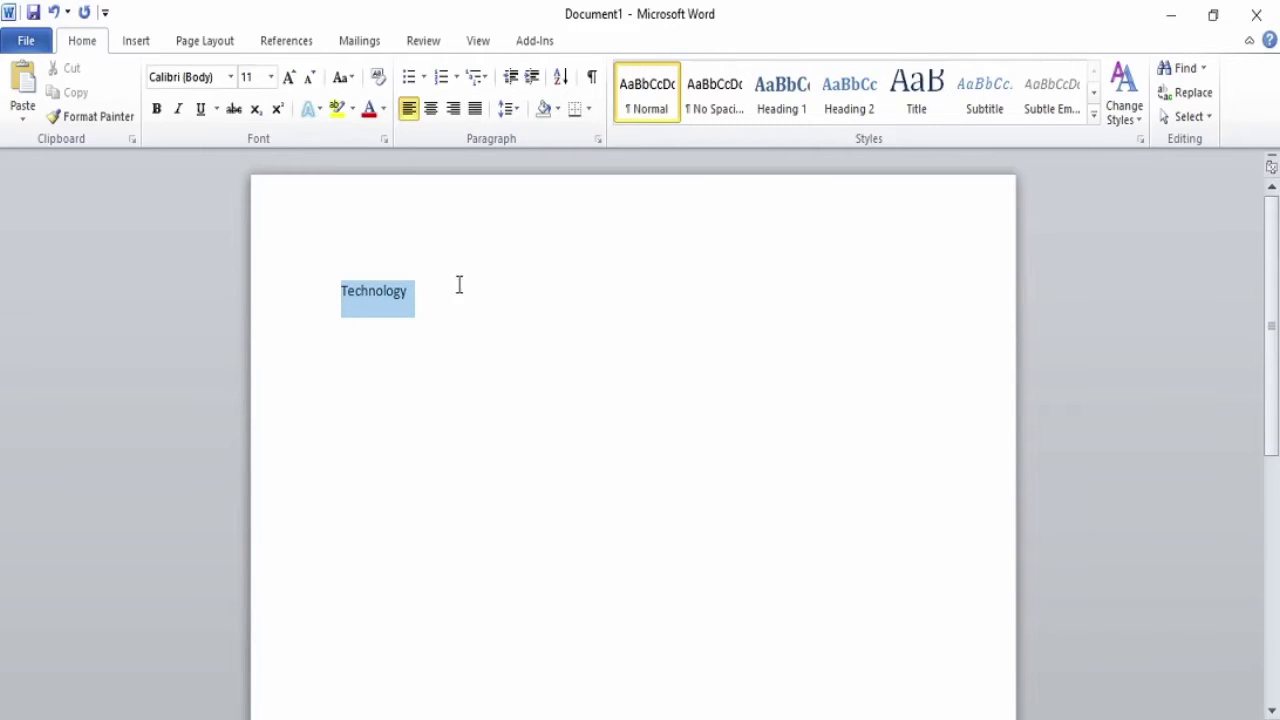
{"action": "left_click", "coordinate": [157, 108]}
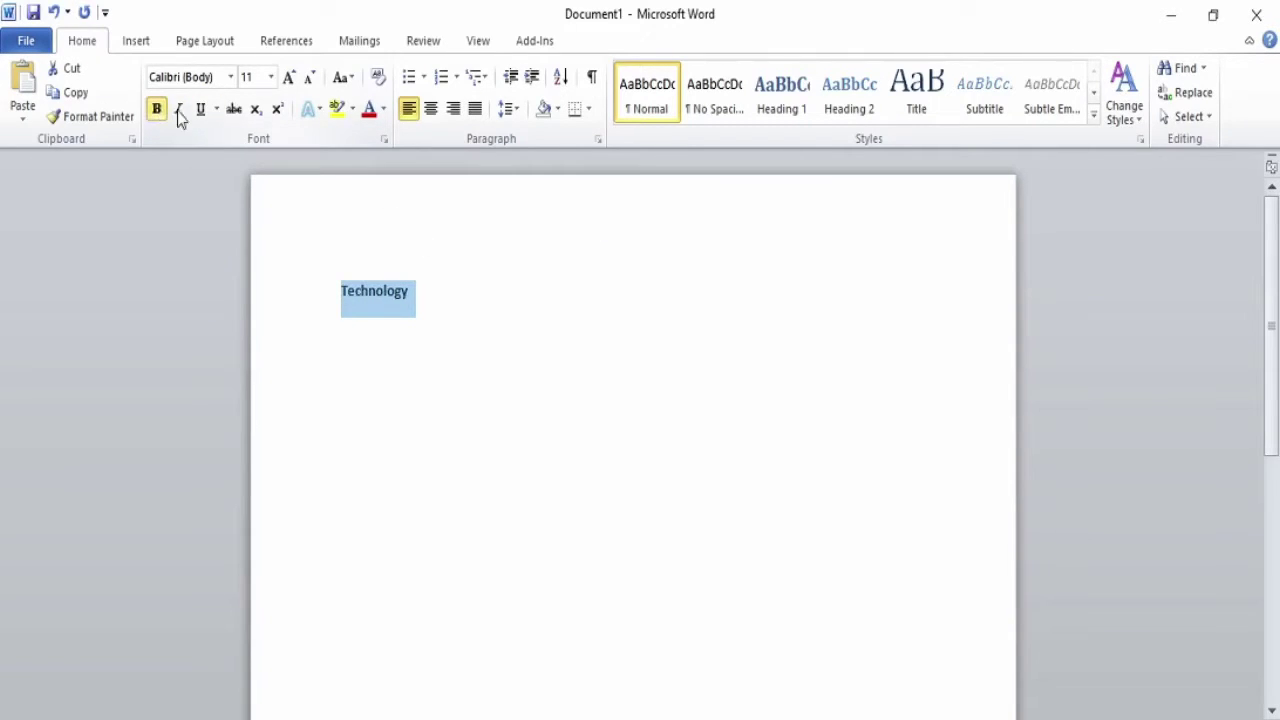
{"action": "left_click", "coordinate": [270, 77]}
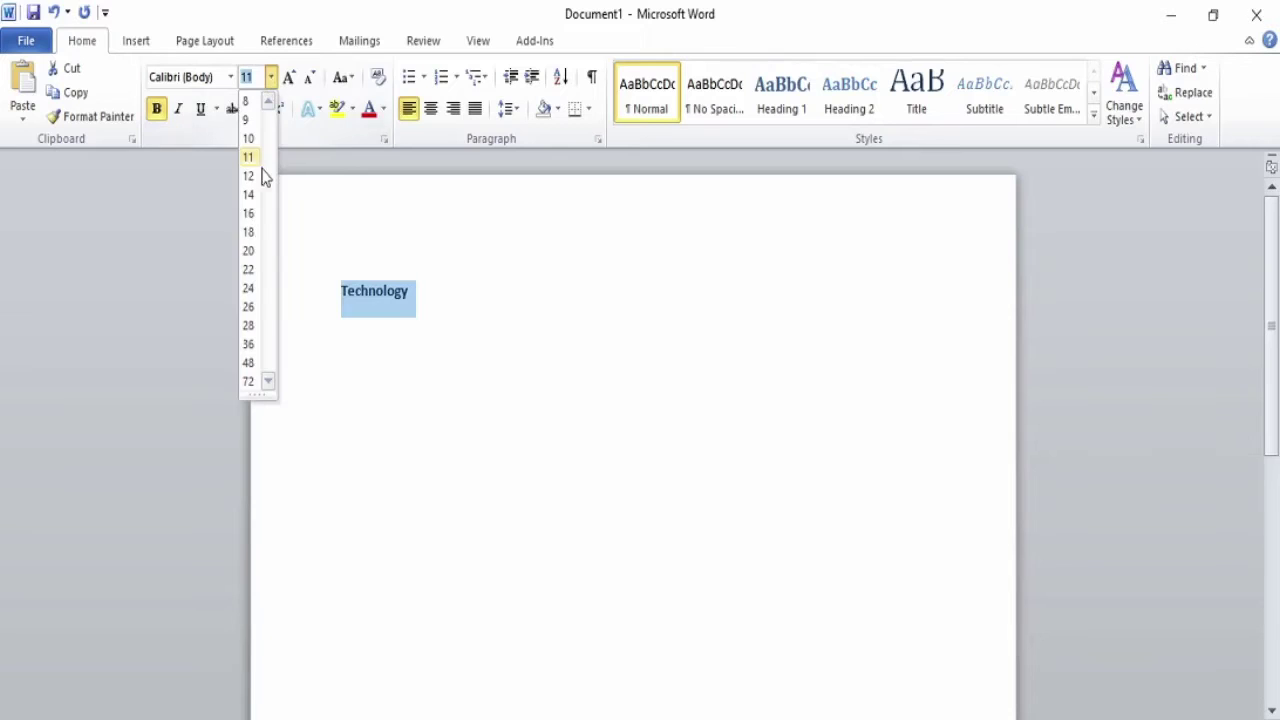
{"action": "left_click", "coordinate": [249, 365]}
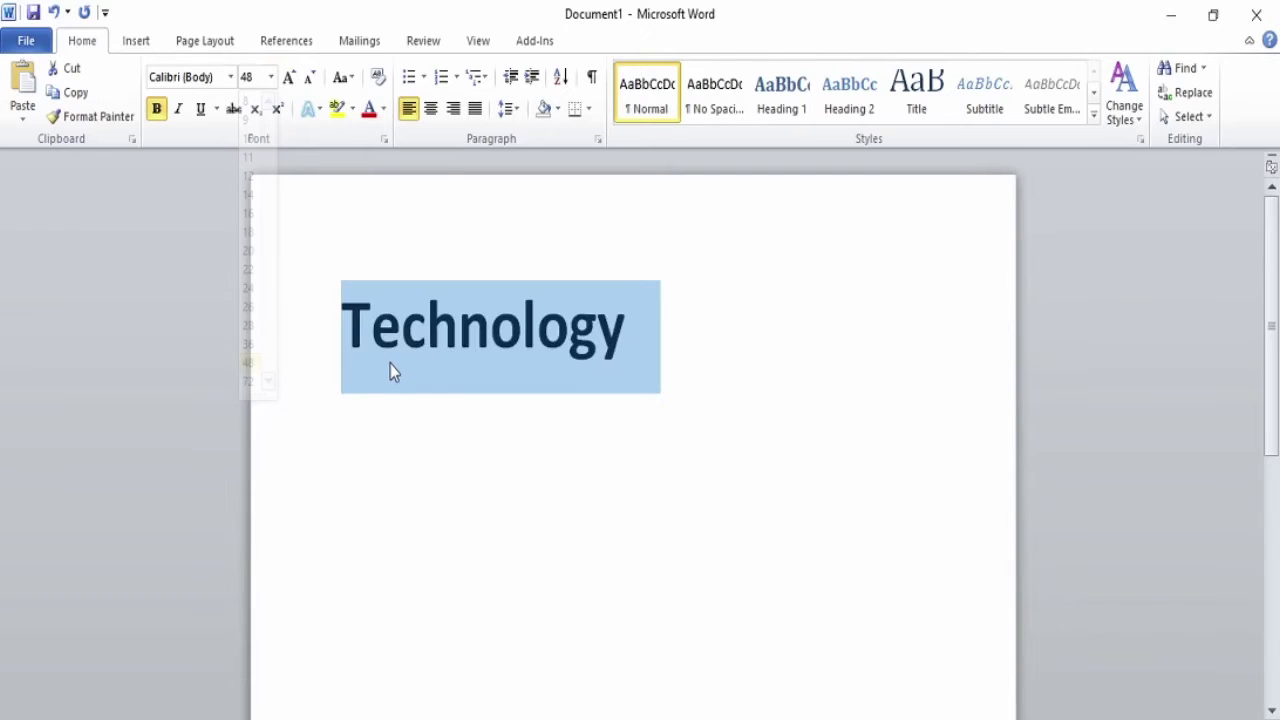
Shift the "Technology" title toward the middle of its line
{"action": "left_click", "coordinate": [442, 343]}
{"action": "left_click", "coordinate": [318, 342]}
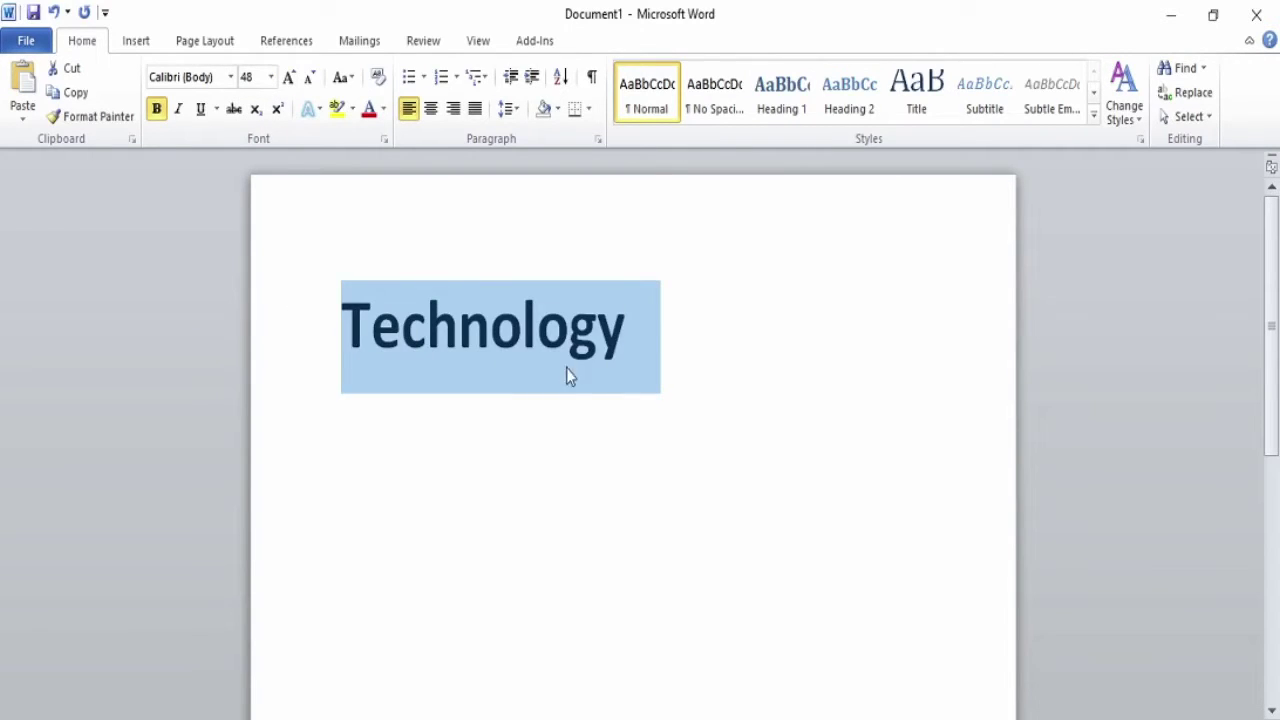
{"action": "key", "text": "Right"}
{"action": "left_click", "coordinate": [317, 343]}
{"action": "left_click", "coordinate": [351, 338]}
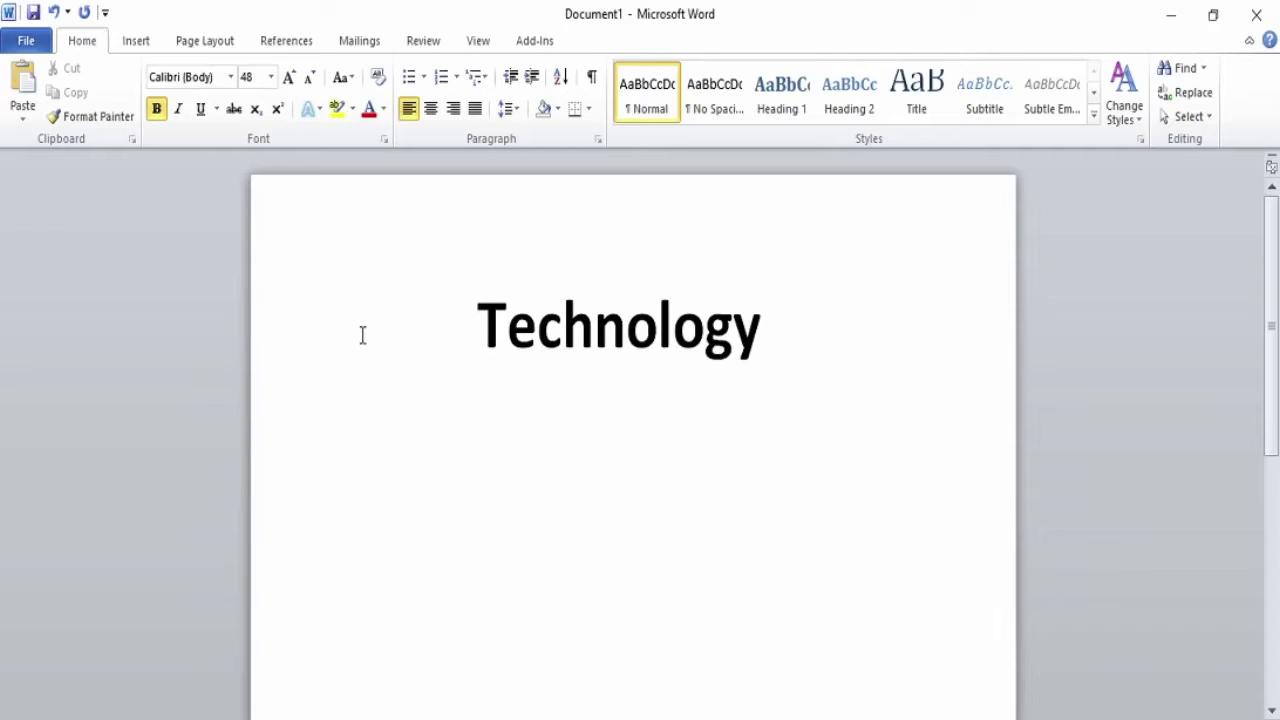
Start a new line below the title and set its font size to 22
{"action": "left_click", "coordinate": [814, 314]}
{"action": "key", "text": "Return"}
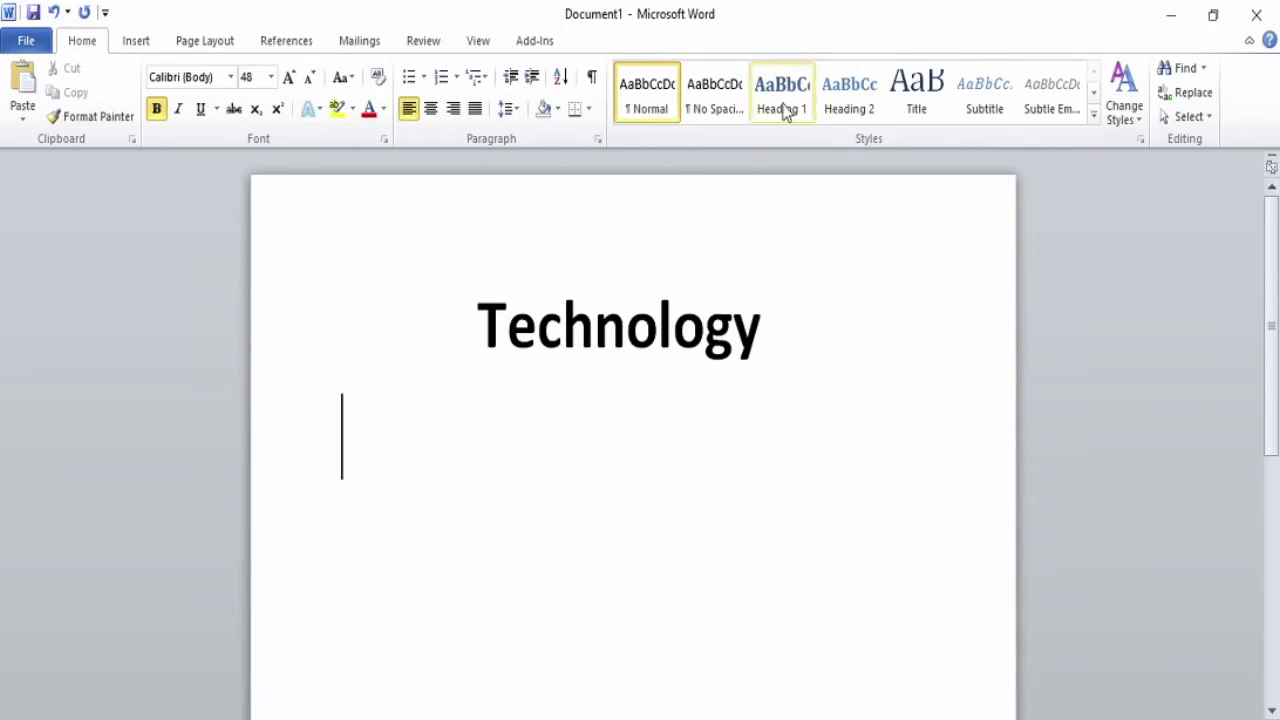
{"action": "left_click", "coordinate": [270, 77]}
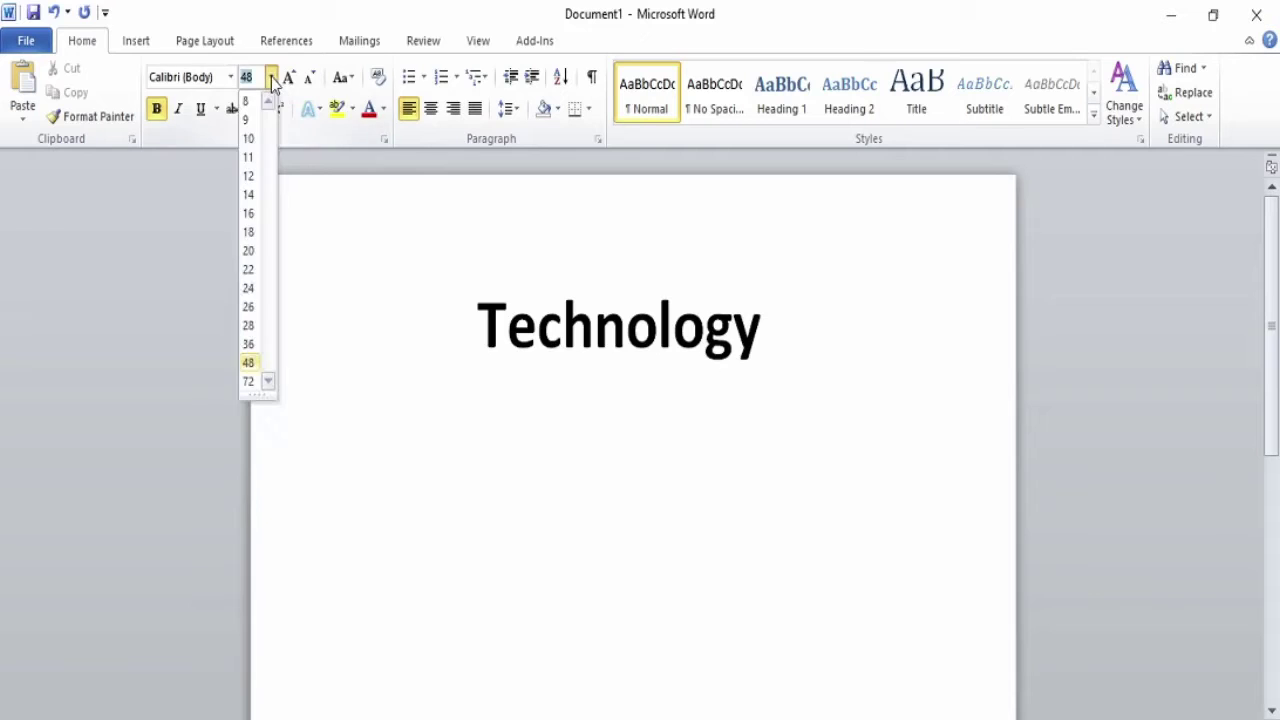
{"action": "left_click", "coordinate": [249, 213]}
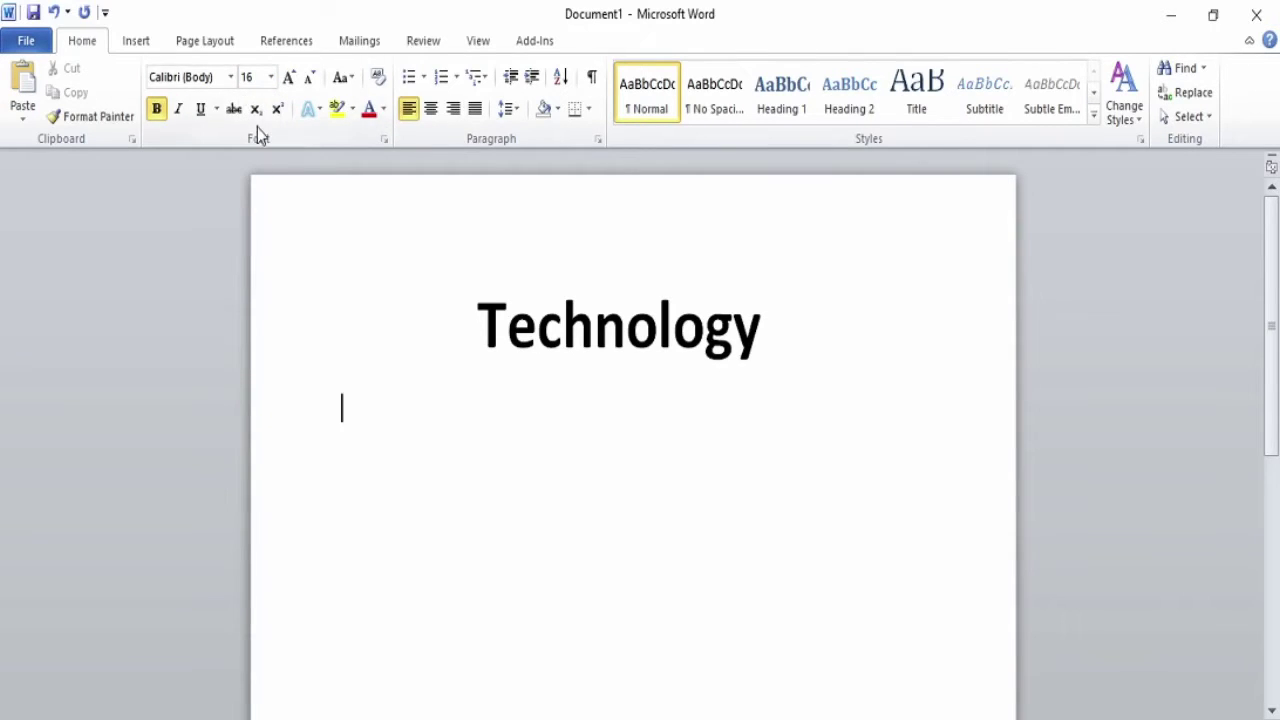
{"action": "left_click", "coordinate": [270, 77]}
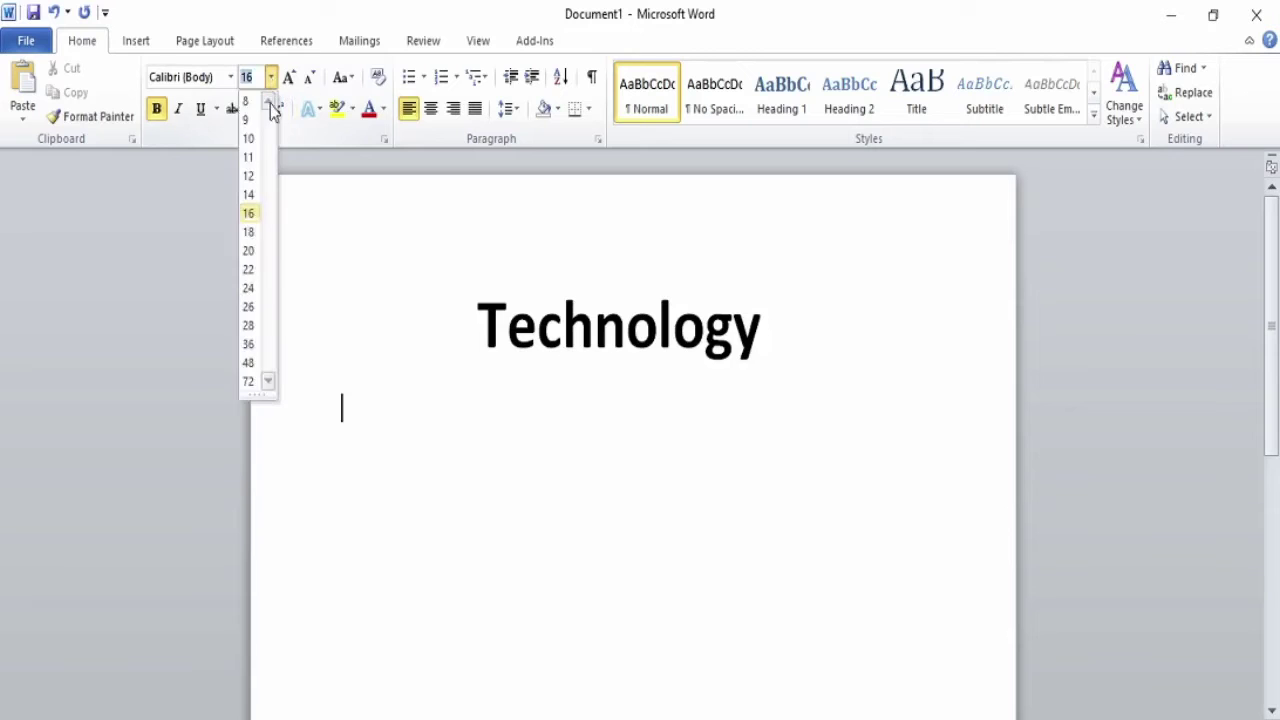
{"action": "left_click", "coordinate": [248, 269]}
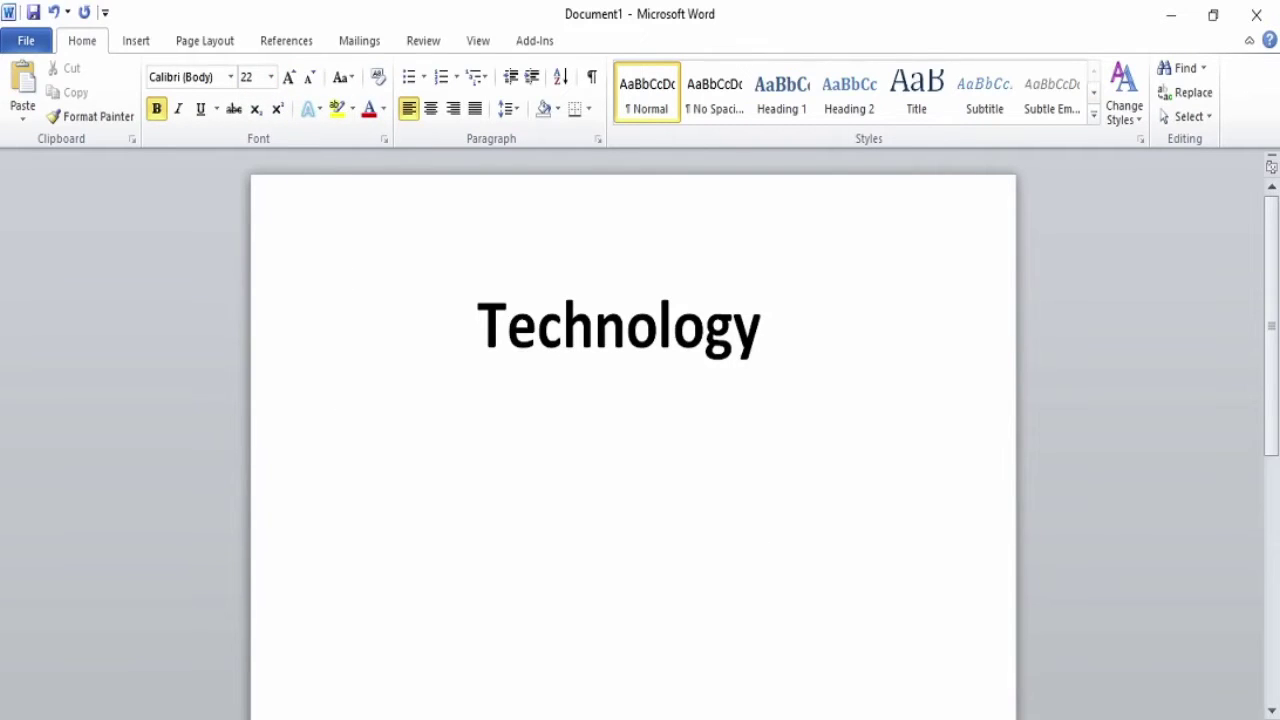
Switch to the toppr technology essay in Chrome and copy the section heading "Essay on Technology – A Boon or Bane?"
{"action": "left_click", "coordinate": [757, 700]}
{"action": "scroll", "coordinate": [263, 280], "scroll_direction": "up", "scroll_amount": 3}
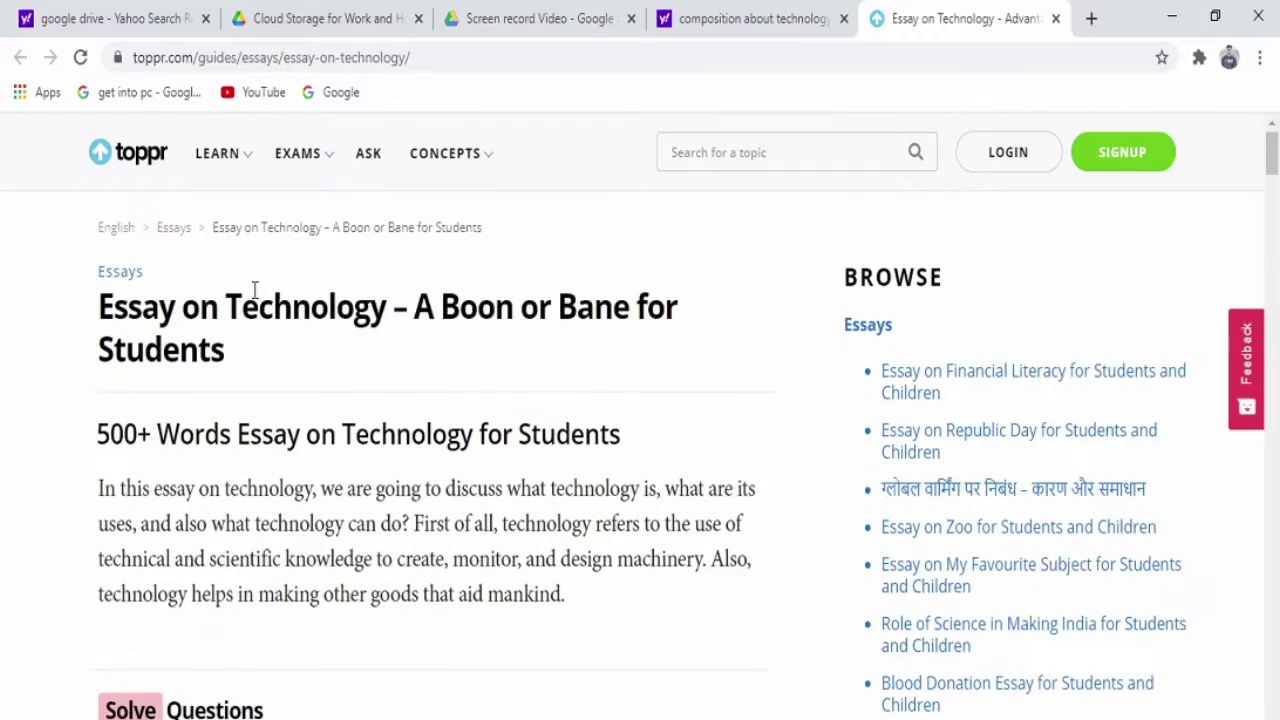
{"action": "scroll", "coordinate": [230, 320], "scroll_direction": "down", "scroll_amount": 3}
{"action": "scroll", "coordinate": [217, 346], "scroll_direction": "up", "scroll_amount": 3}
{"action": "scroll", "coordinate": [180, 441], "scroll_direction": "down", "scroll_amount": 1}
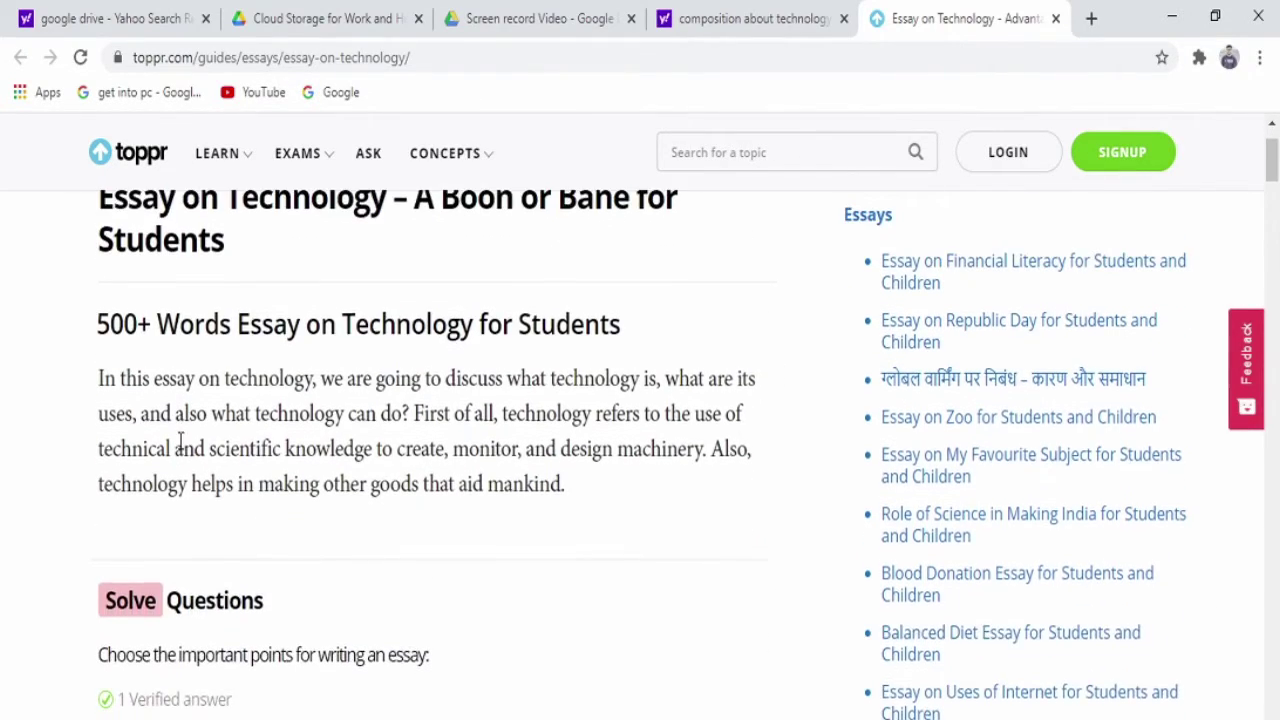
{"action": "scroll", "coordinate": [180, 441], "scroll_direction": "down", "scroll_amount": 10}
{"action": "scroll", "coordinate": [178, 434], "scroll_direction": "up", "scroll_amount": 2}
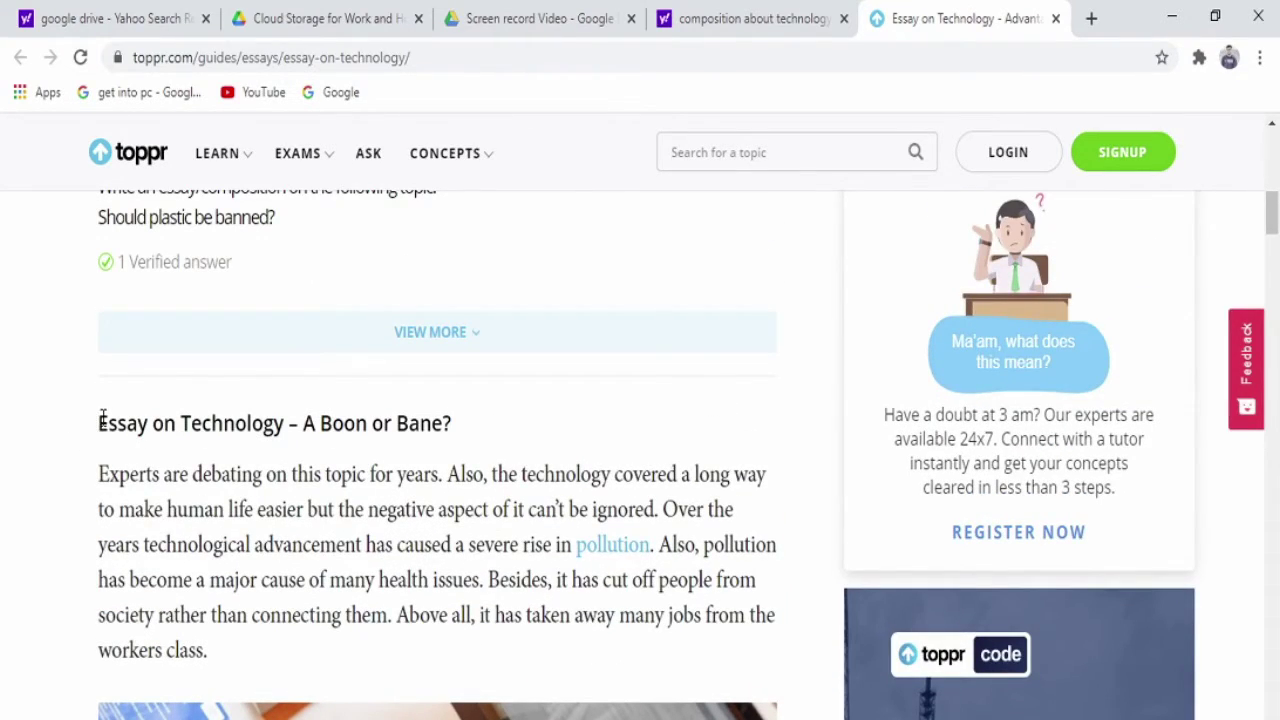
{"action": "left_click_drag", "start_coordinate": [97, 423], "coordinate": [456, 430]}
{"action": "key", "text": "ctrl+c"}
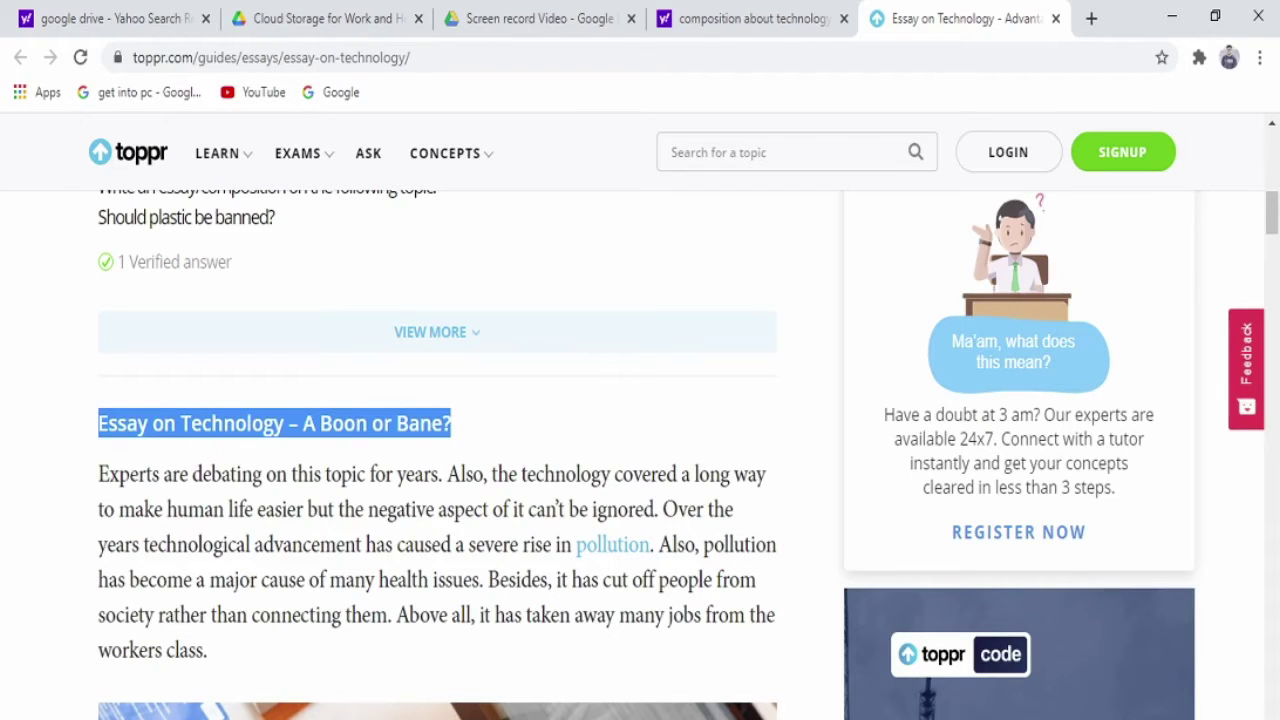
Paste the copied heading below the title in the Word document and add a colon at its end
{"action": "left_click", "coordinate": [806, 718]}
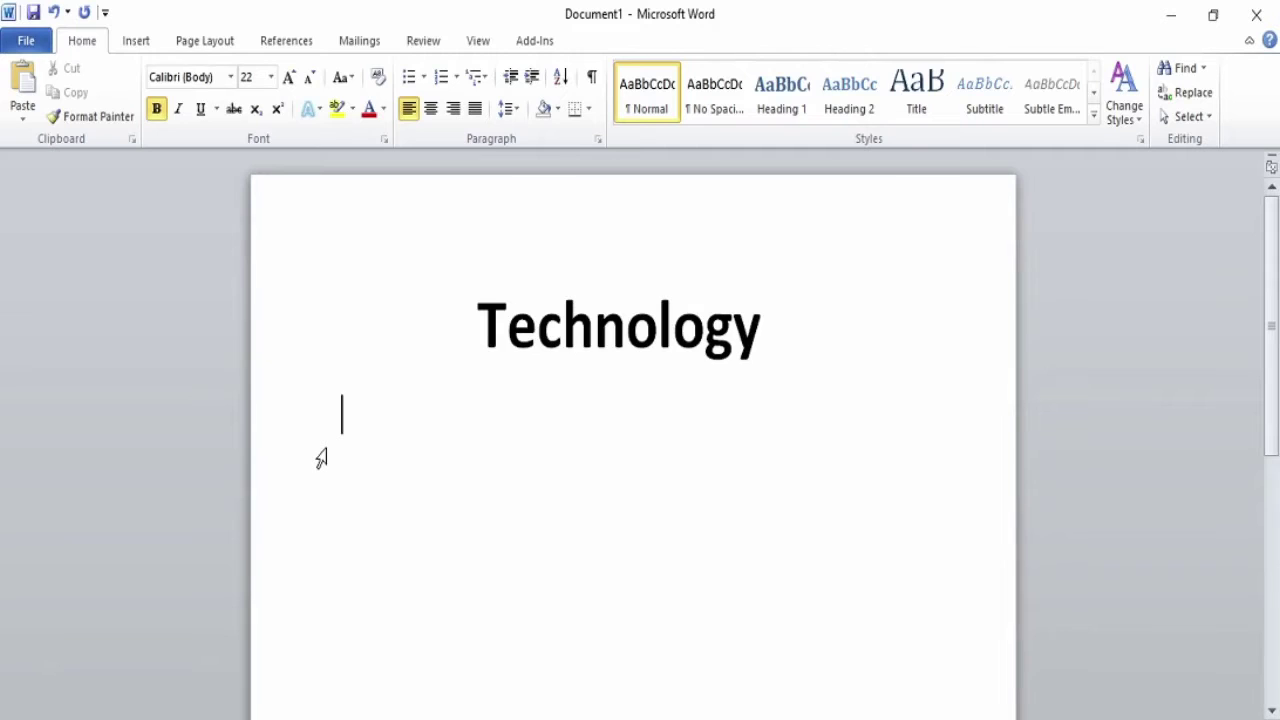
{"action": "key", "text": "ctrl+v"}
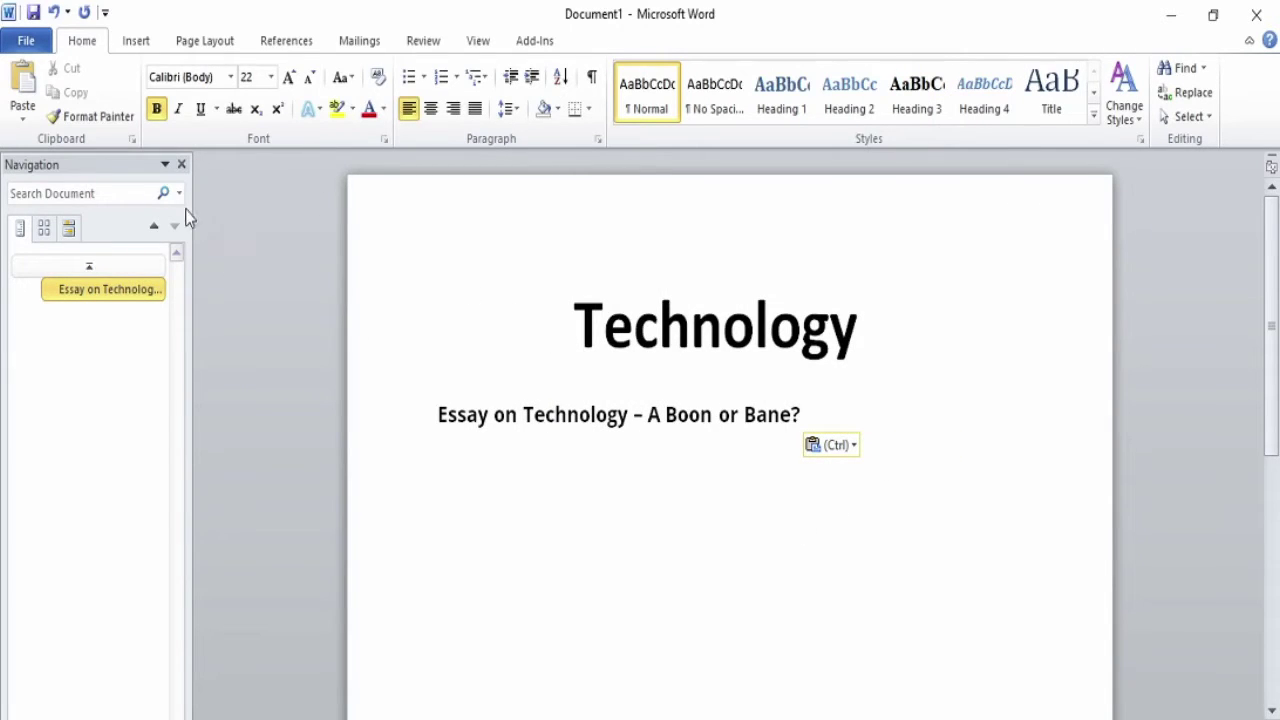
{"action": "left_click", "coordinate": [181, 164]}
{"action": "left_click", "coordinate": [714, 414]}
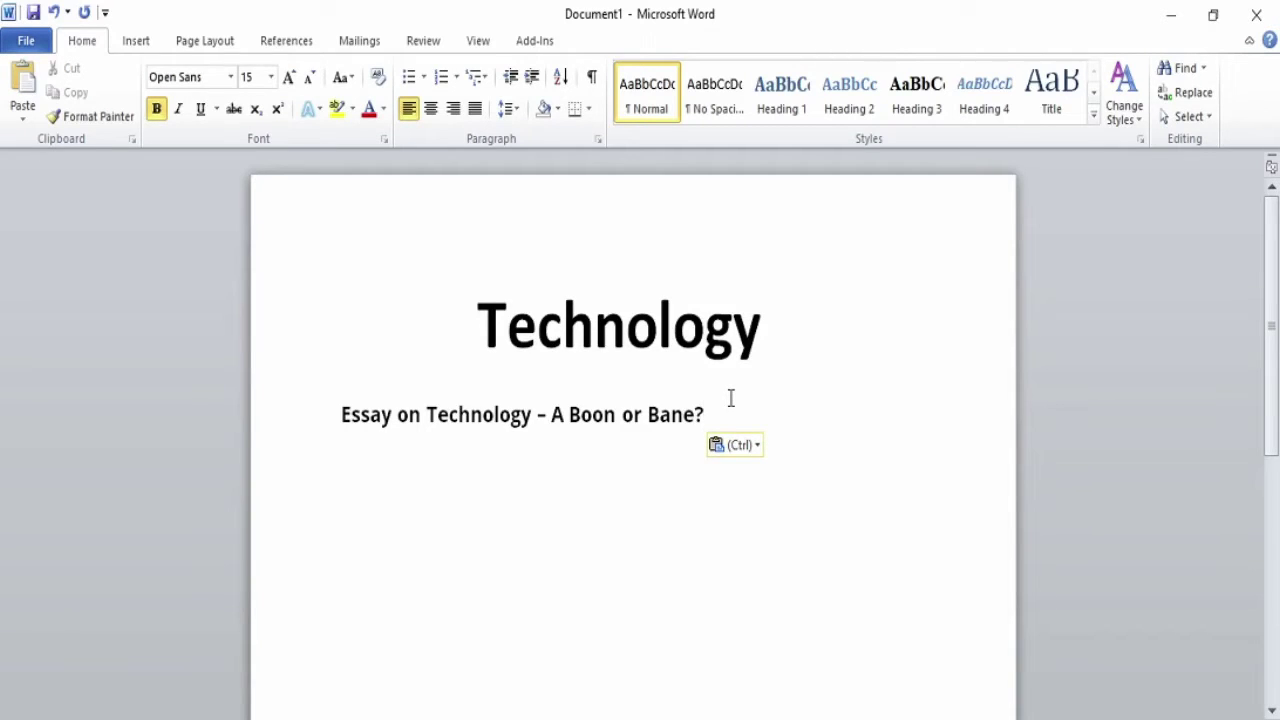
{"action": "type", "text": ":"}
{"action": "left_click", "coordinate": [341, 422]}
{"action": "key", "text": "BackSpace"}
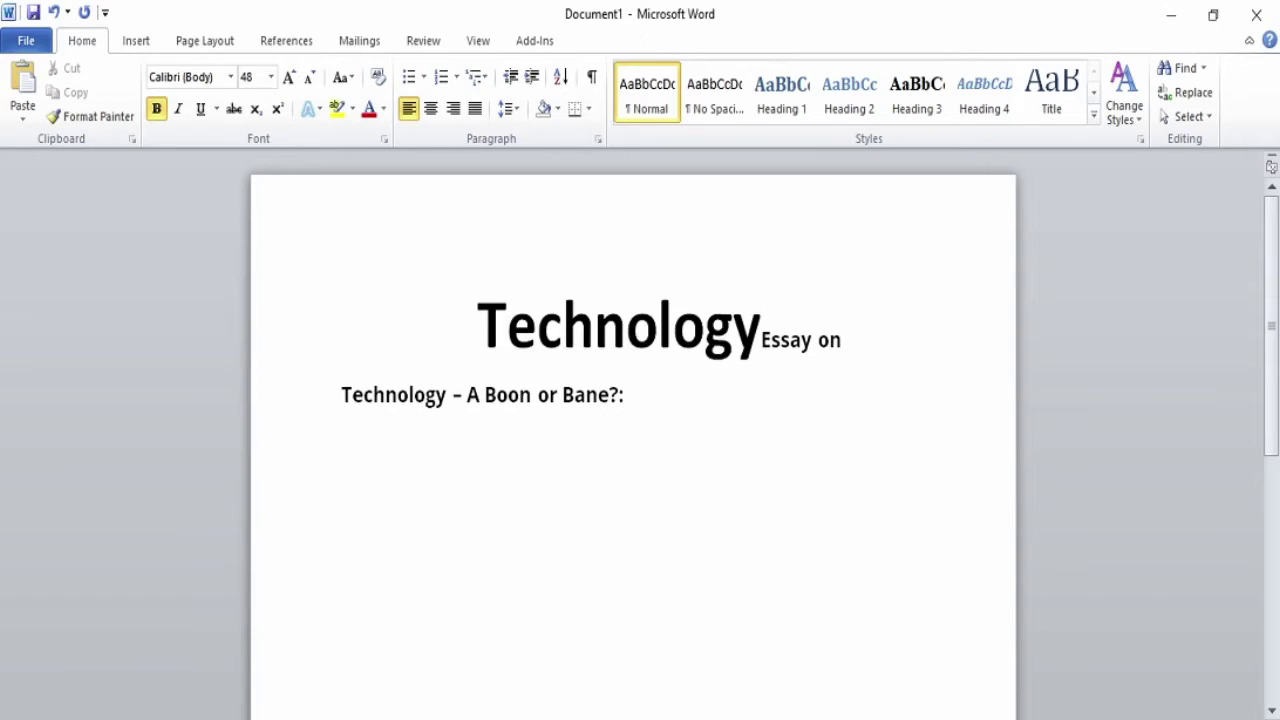
{"action": "key", "text": "Return"}
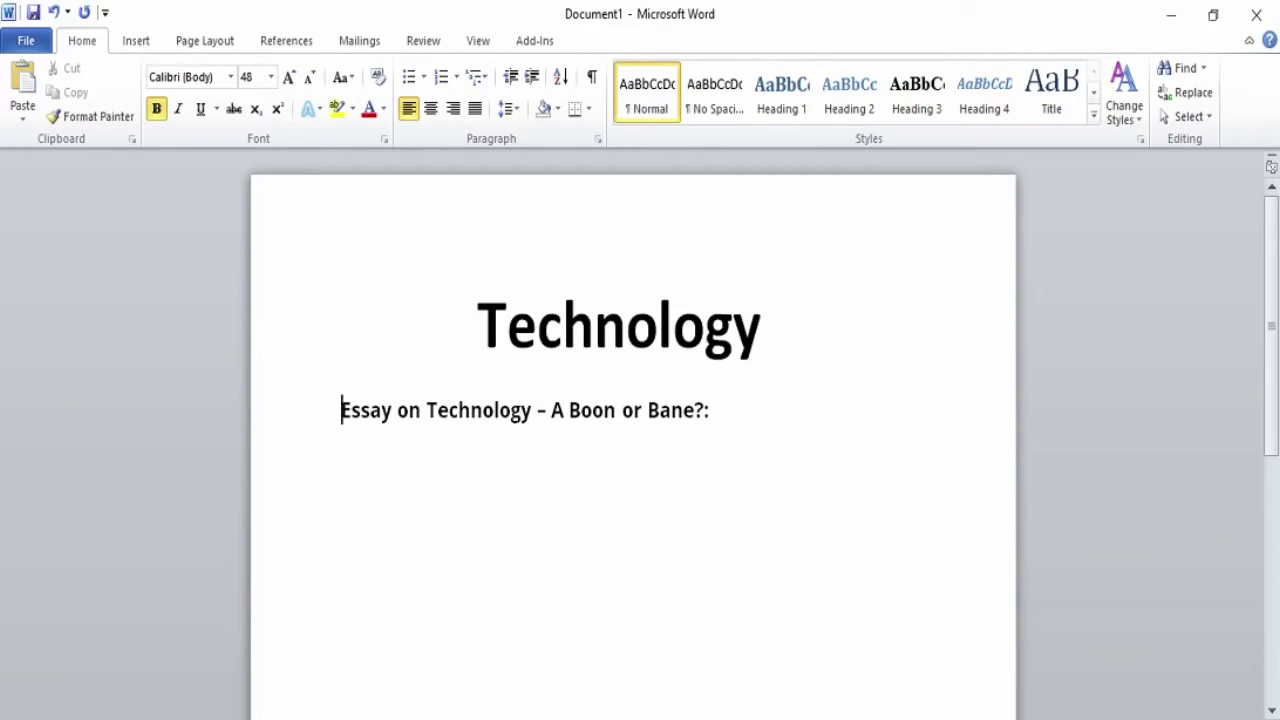
{"action": "key", "text": "BackSpace"}
{"action": "key", "text": "Return"}
Continue after the heading's colon with a space, non-bold text and font size 12
{"action": "left_click", "coordinate": [737, 413]}
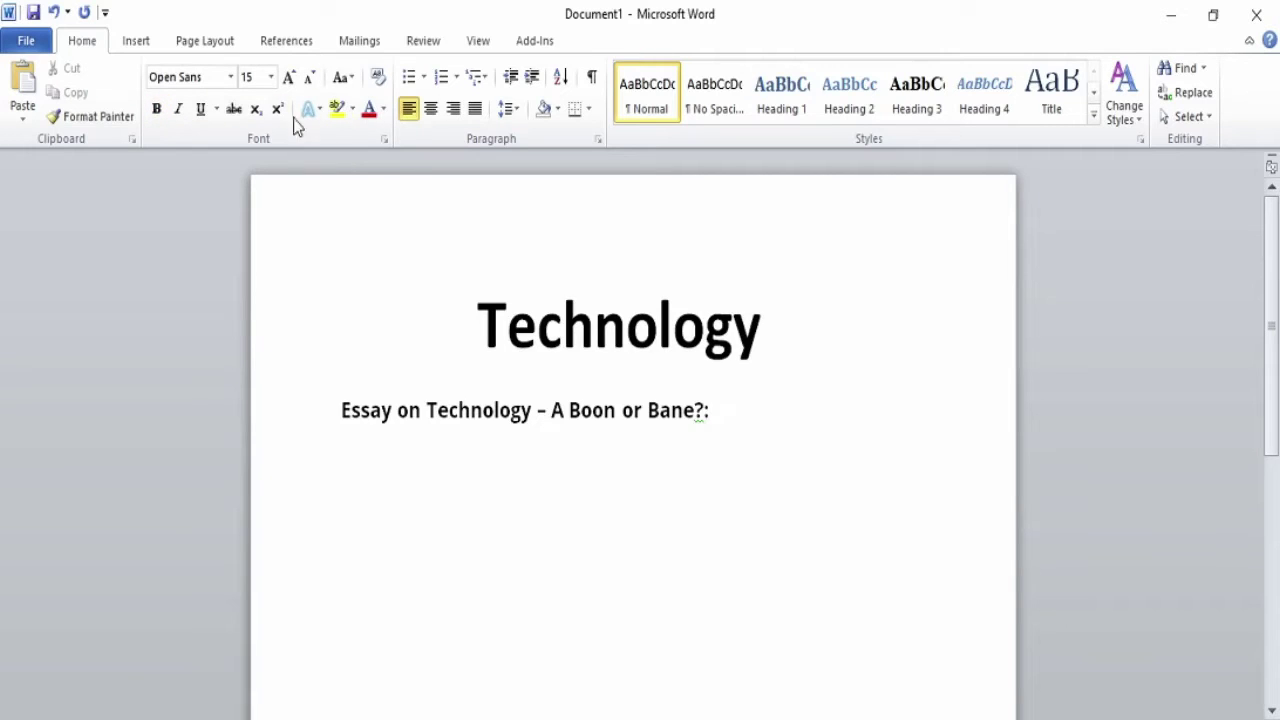
{"action": "left_click", "coordinate": [270, 77]}
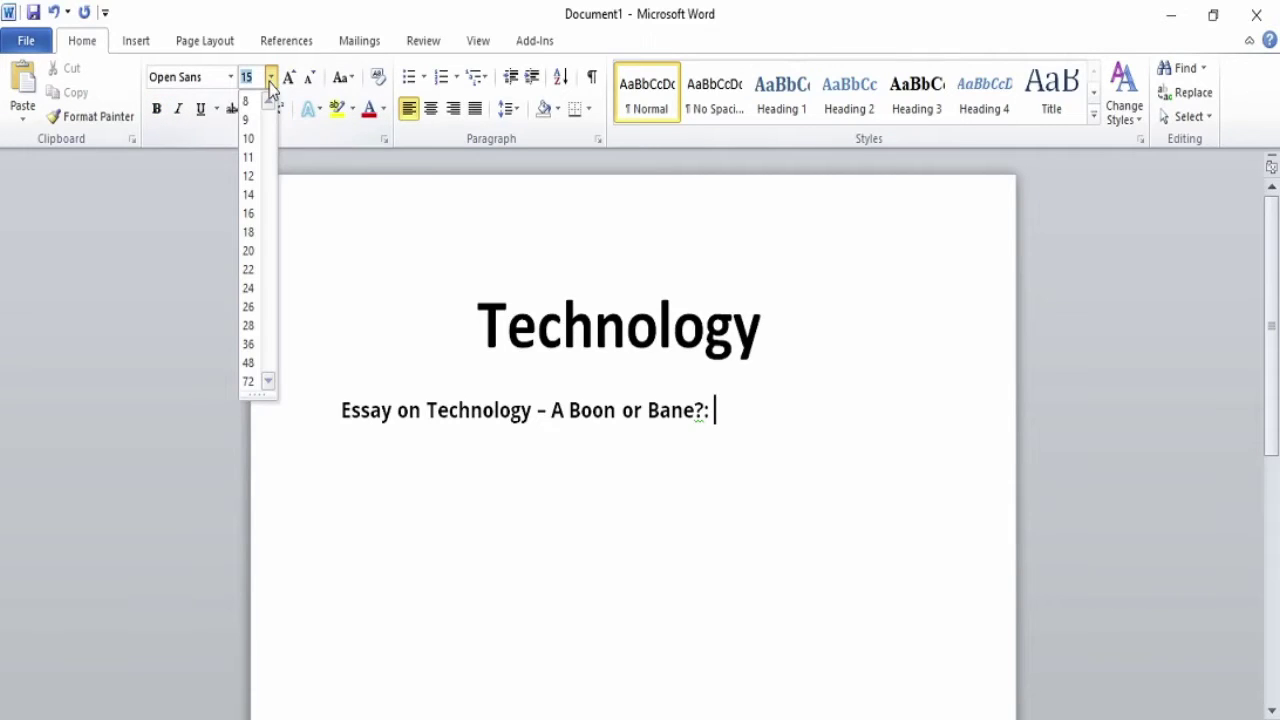
{"action": "left_click", "coordinate": [249, 177]}
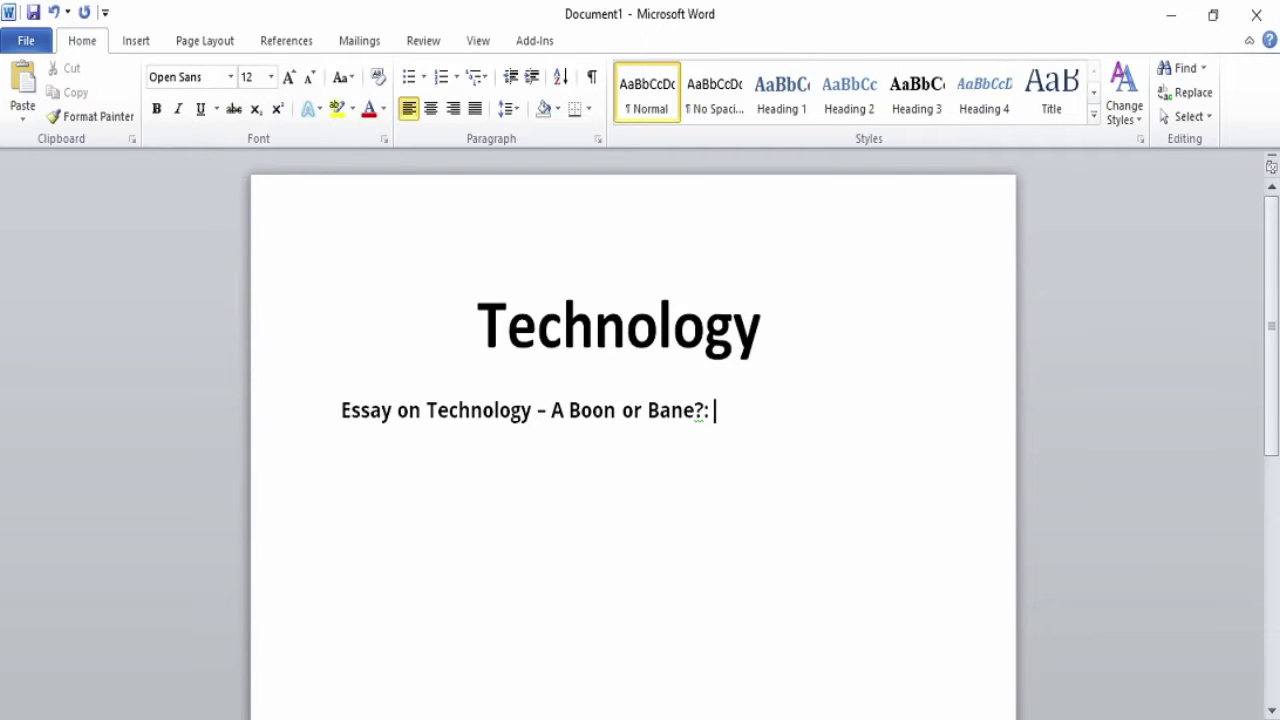
Copy the paragraph starting "Experts are debating on this topic" from the toppr page in Chrome and paste it after the heading in Word
{"action": "left_click", "coordinate": [665, 675]}
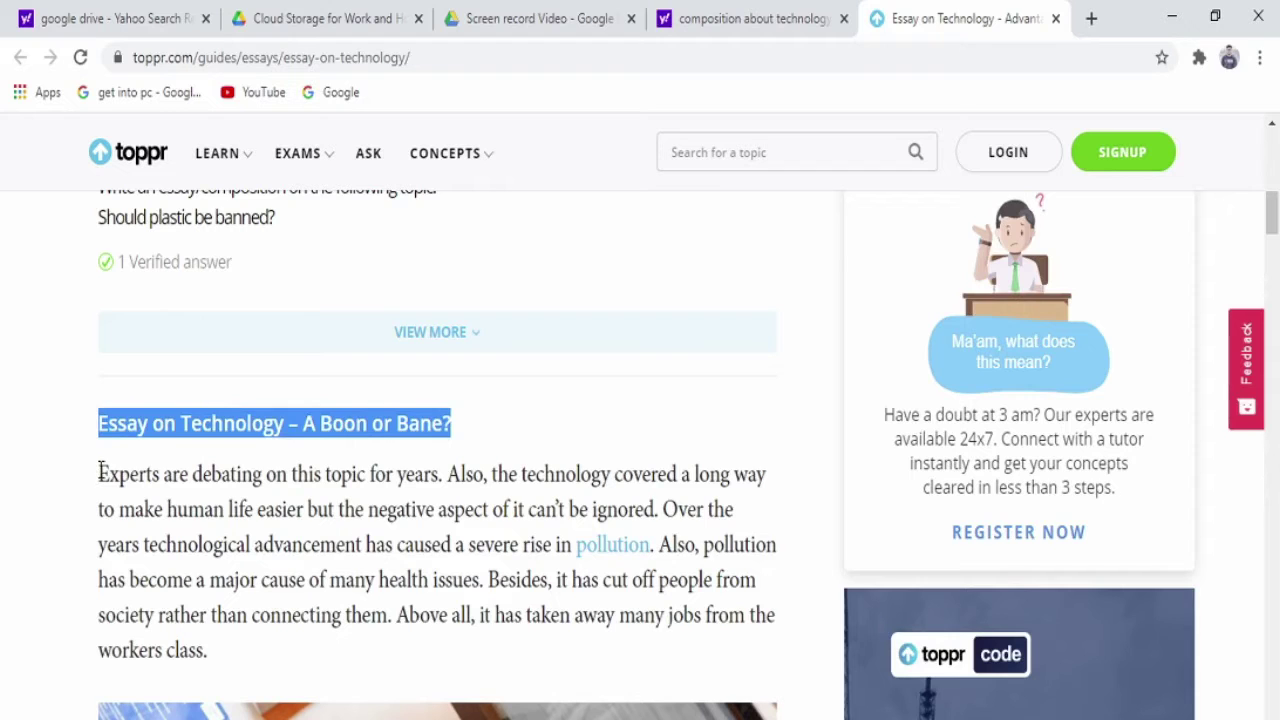
{"action": "left_click_drag", "start_coordinate": [100, 473], "coordinate": [770, 660]}
{"action": "key", "text": "ctrl+c"}
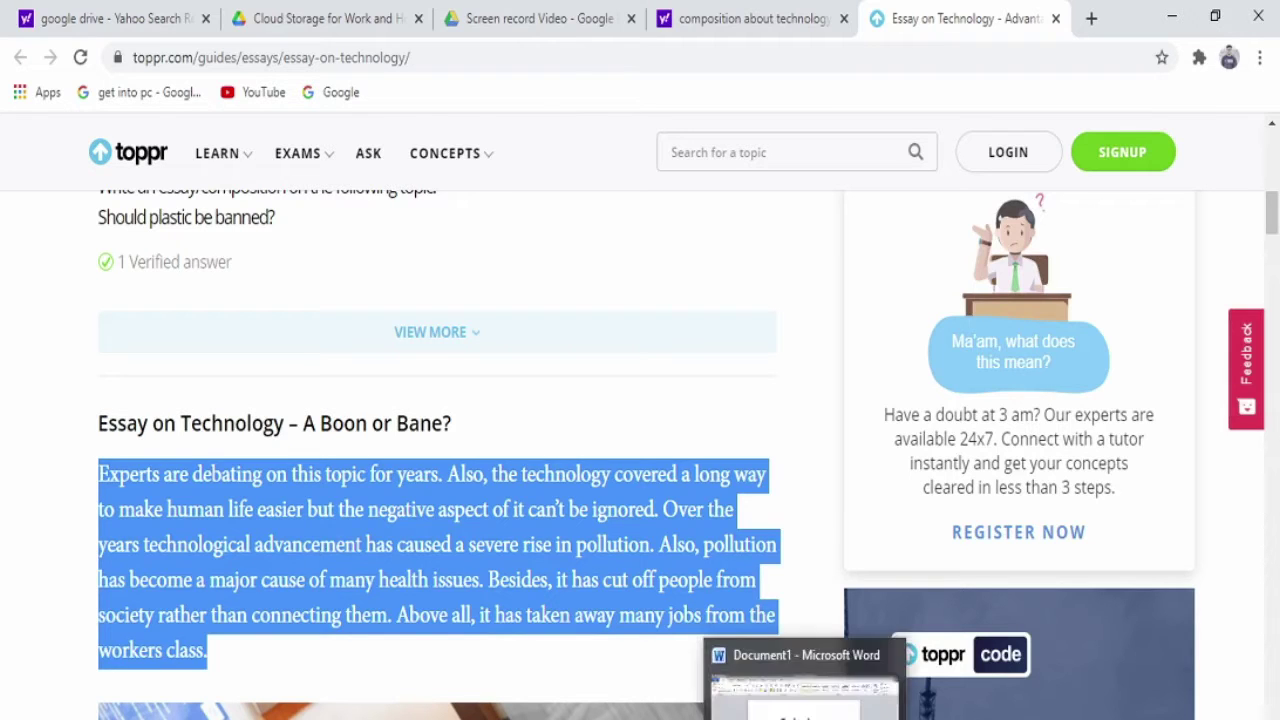
{"action": "left_click", "coordinate": [800, 656]}
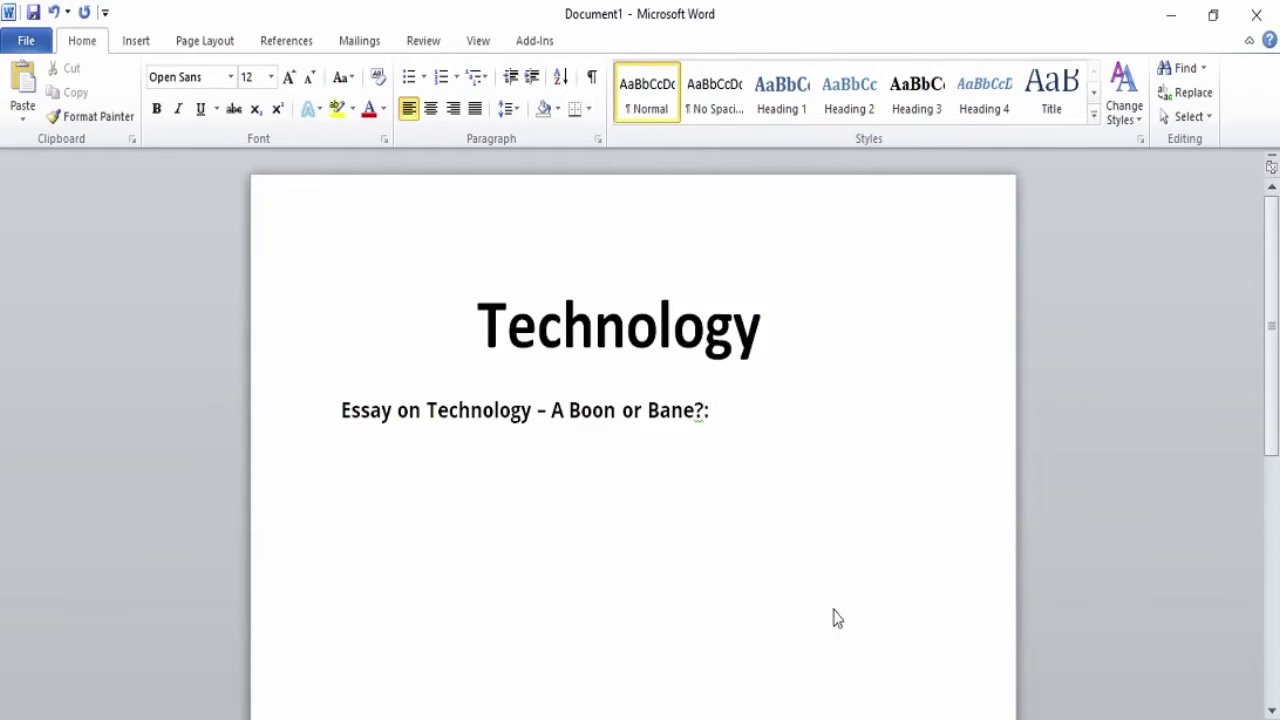
{"action": "key", "text": "ctrl+v"}
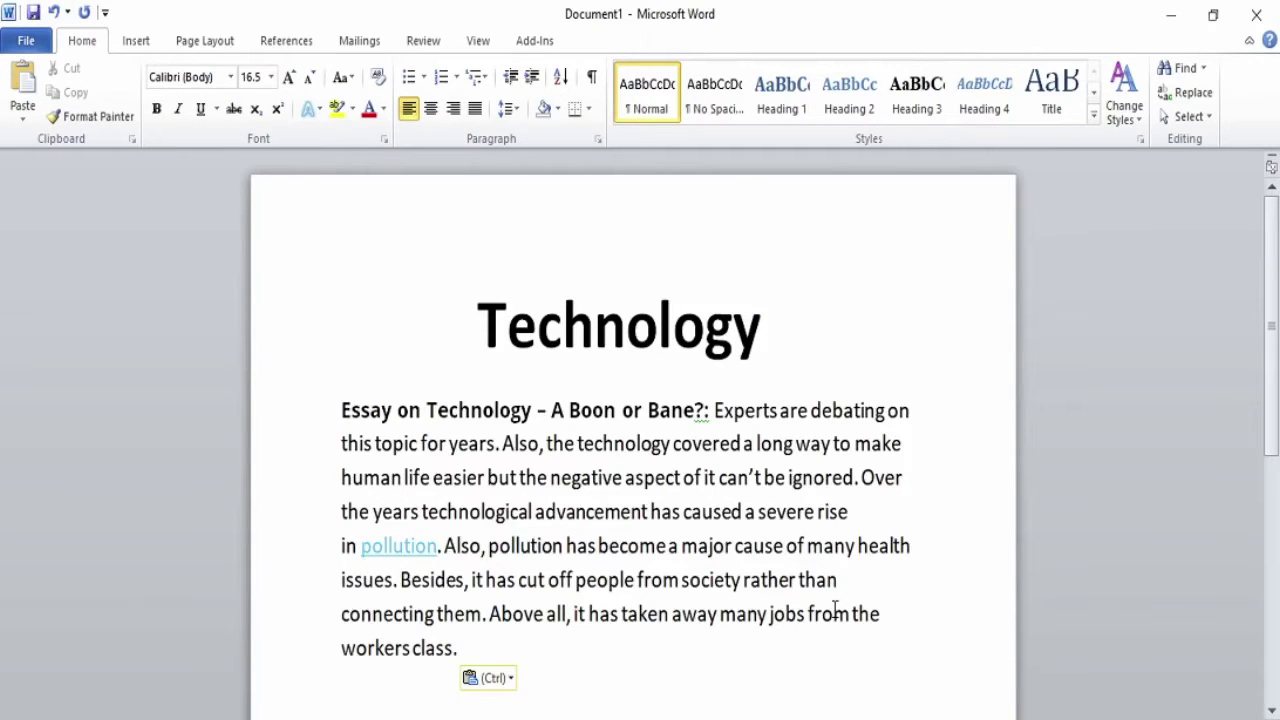
Add an extra space between the heading's colon and the pasted paragraph
{"action": "left_click", "coordinate": [714, 410]}
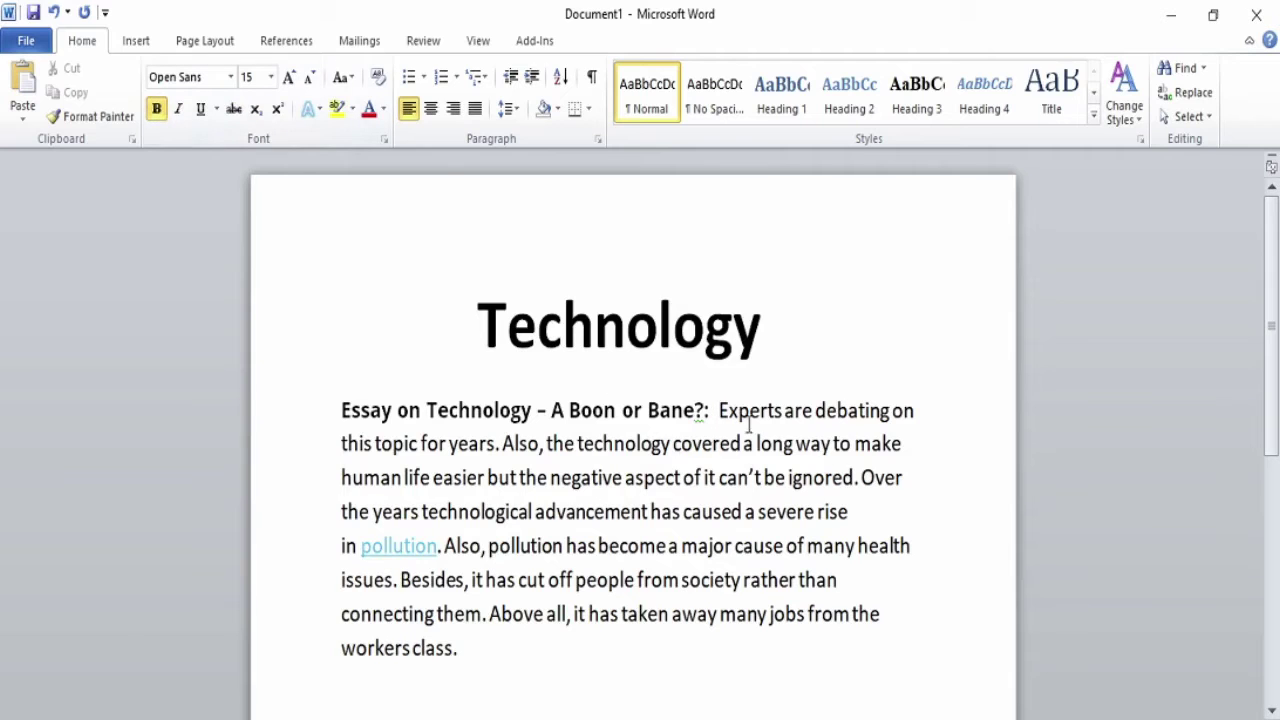
{"action": "left_click_drag", "start_coordinate": [720, 410], "coordinate": [866, 643]}
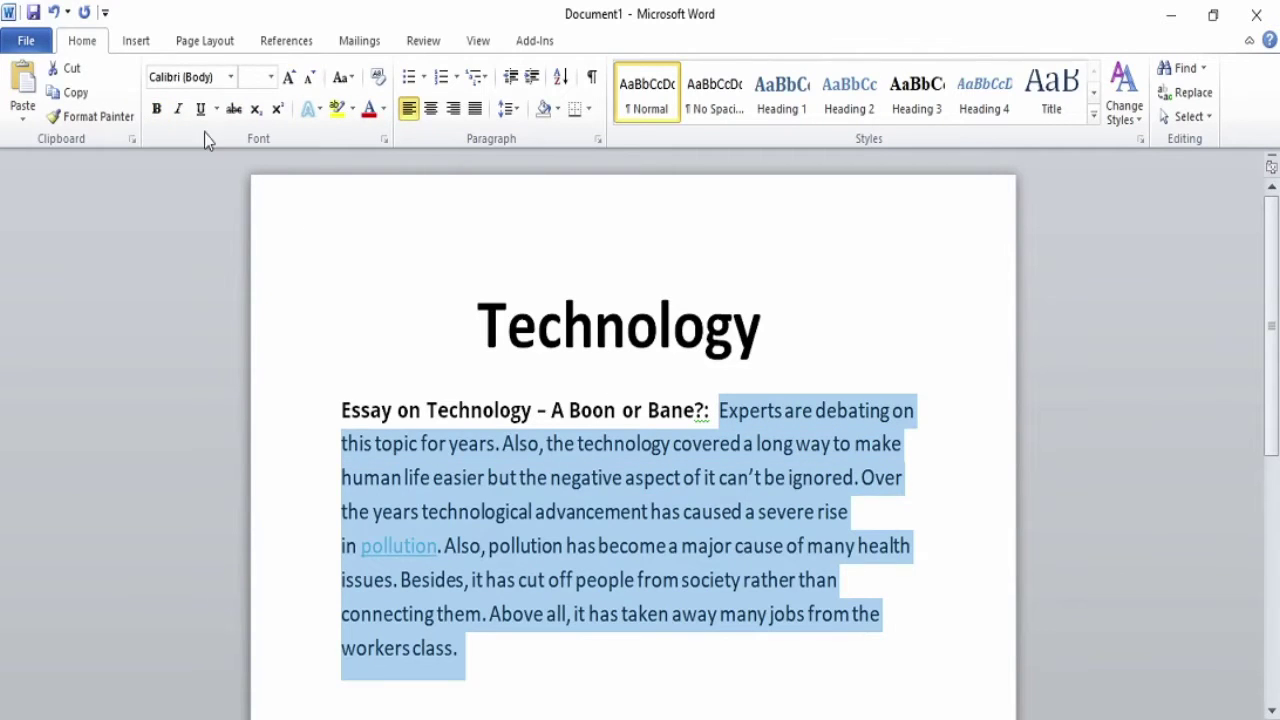
{"action": "left_click", "coordinate": [940, 373]}
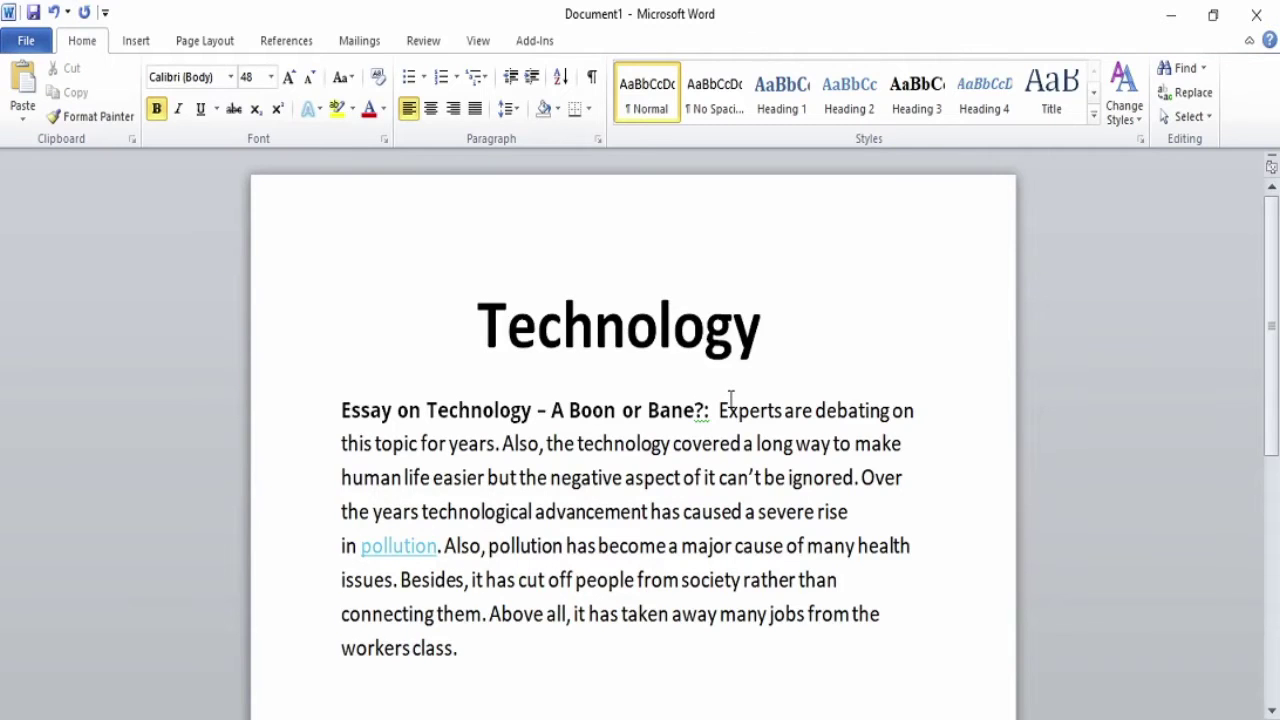
Start a new paragraph below the "Boon or Bane" text and check what follows it on the toppr page
{"action": "key", "text": "Return"}
{"action": "scroll", "coordinate": [925, 588], "scroll_direction": "down", "scroll_amount": 3}
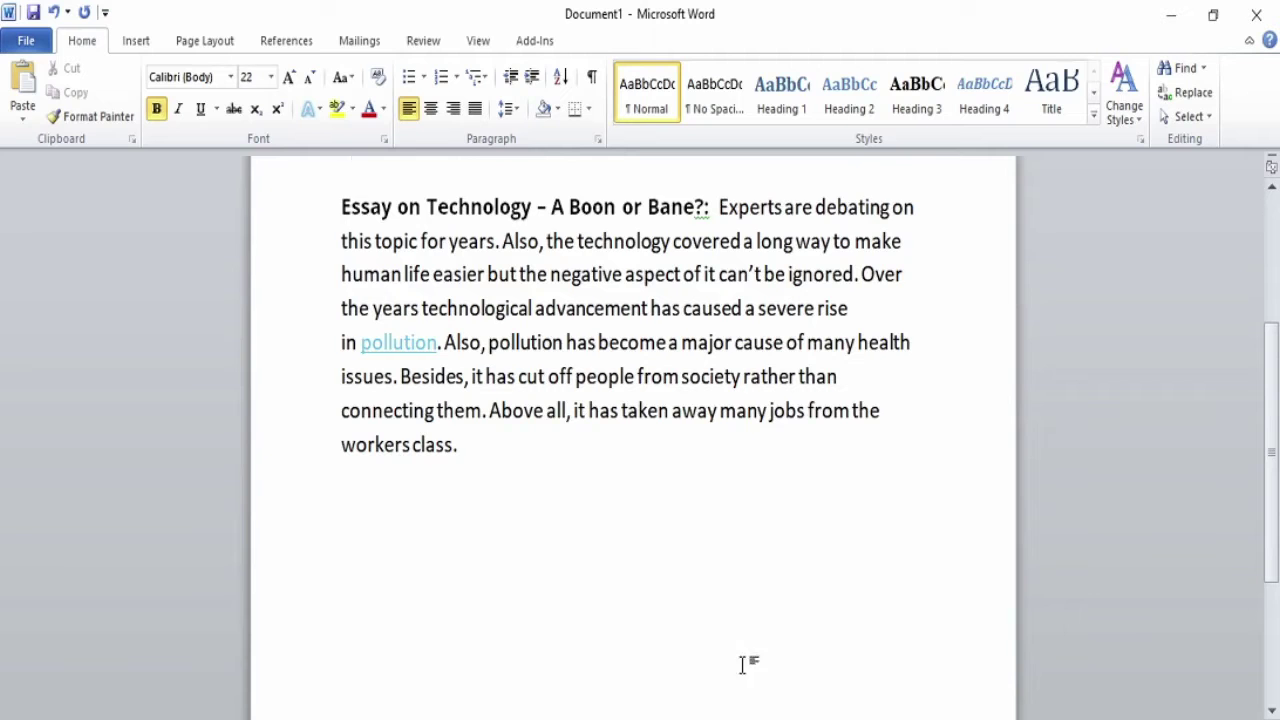
{"action": "key", "text": "ctrl+End"}
{"action": "left_click", "coordinate": [762, 702]}
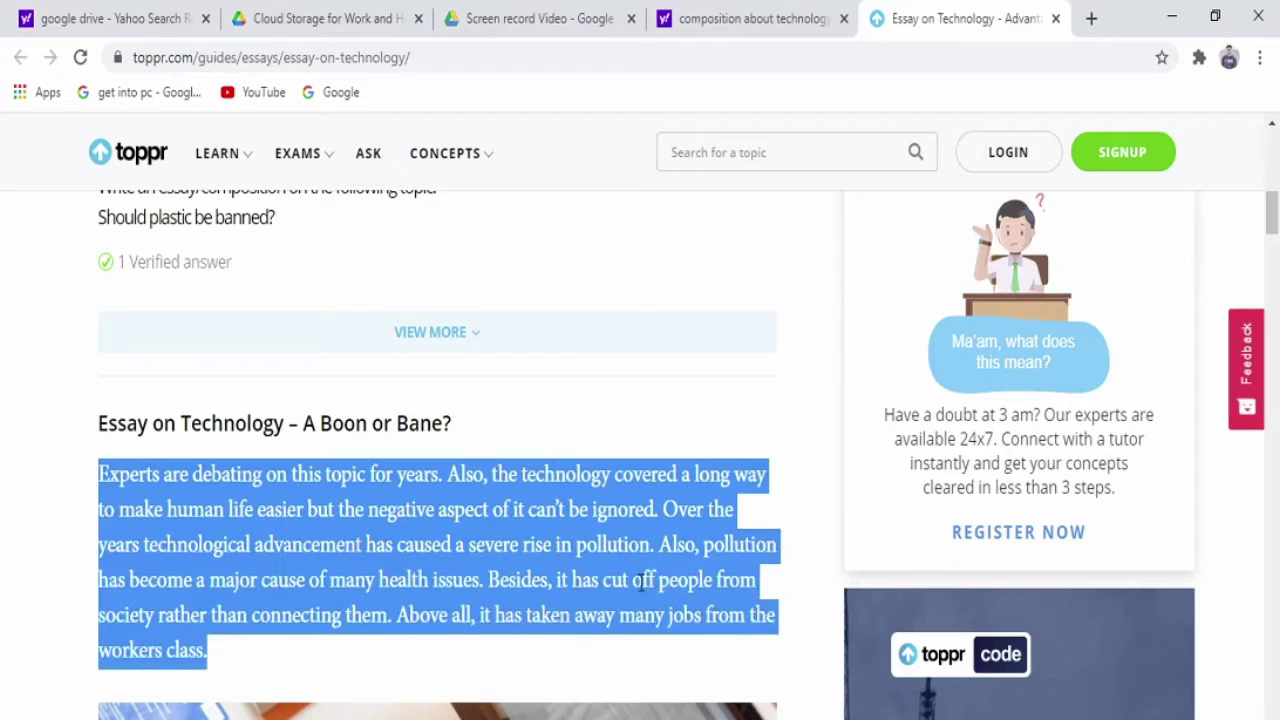
{"action": "scroll", "coordinate": [580, 540], "scroll_direction": "down", "scroll_amount": 5}
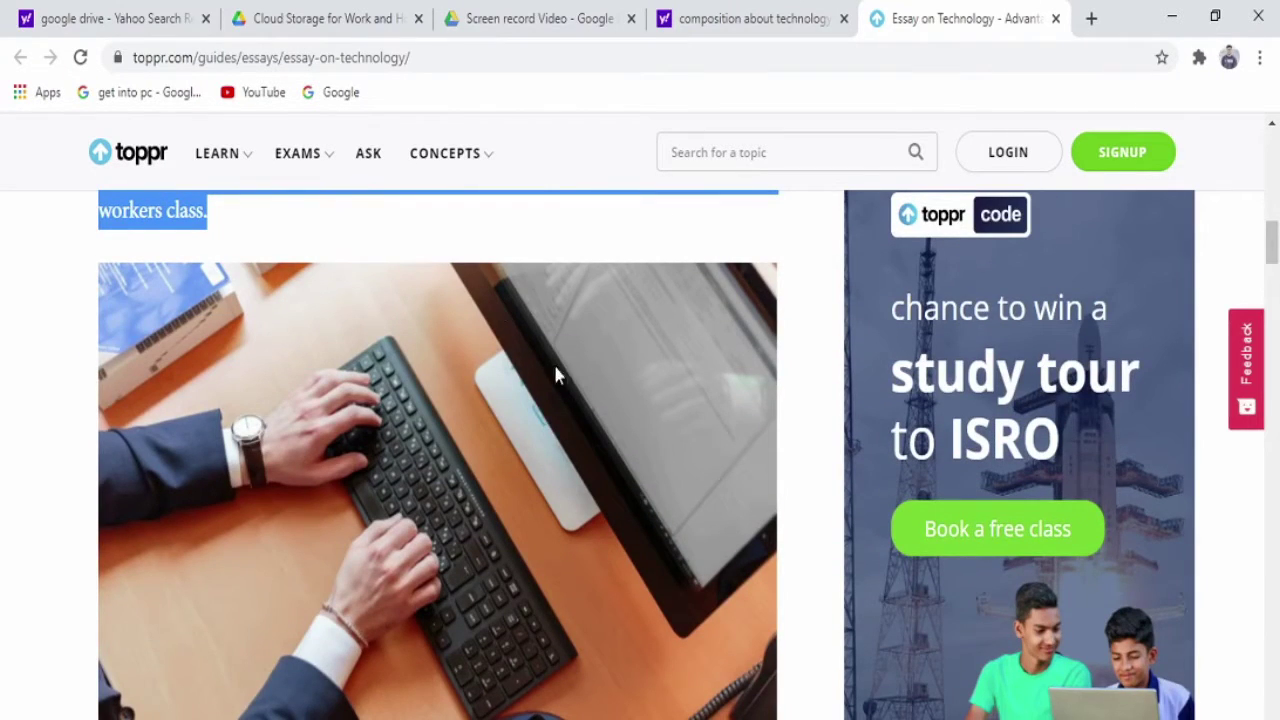
{"action": "left_click", "coordinate": [806, 717]}
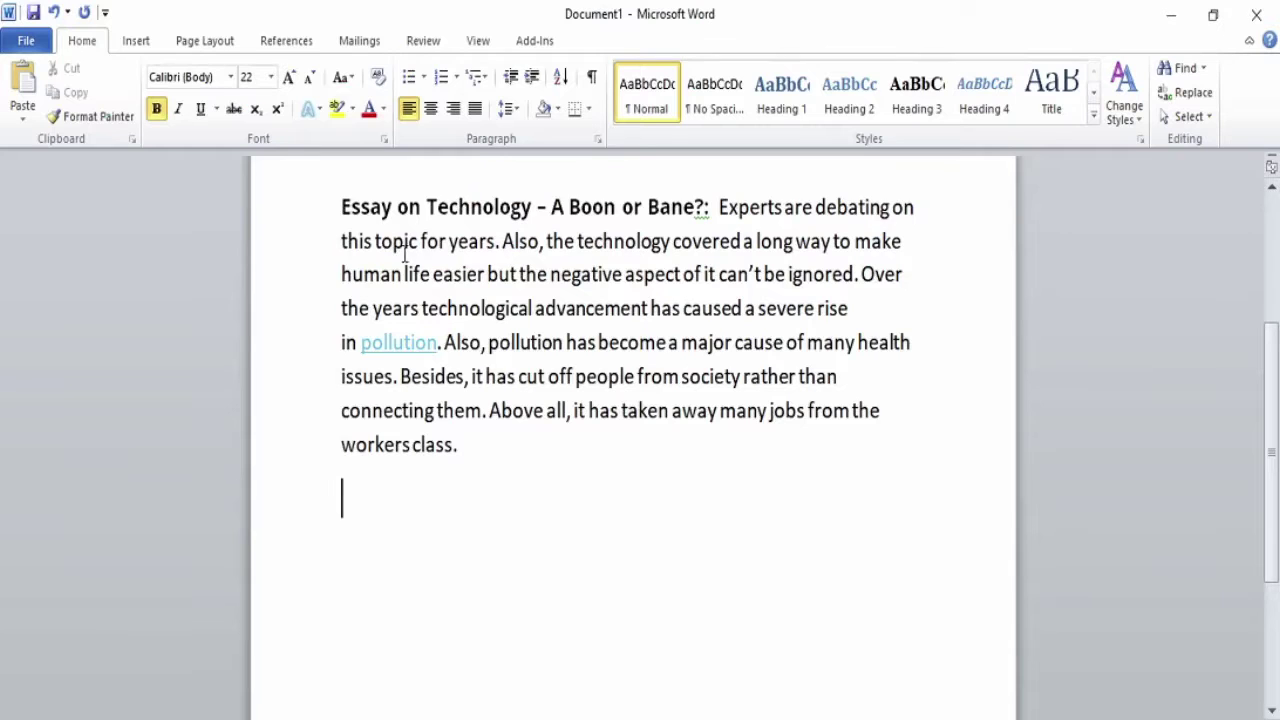
Insert the picture "technology 2" from the Downloads folder below the first essay paragraph
{"action": "left_click", "coordinate": [147, 45]}
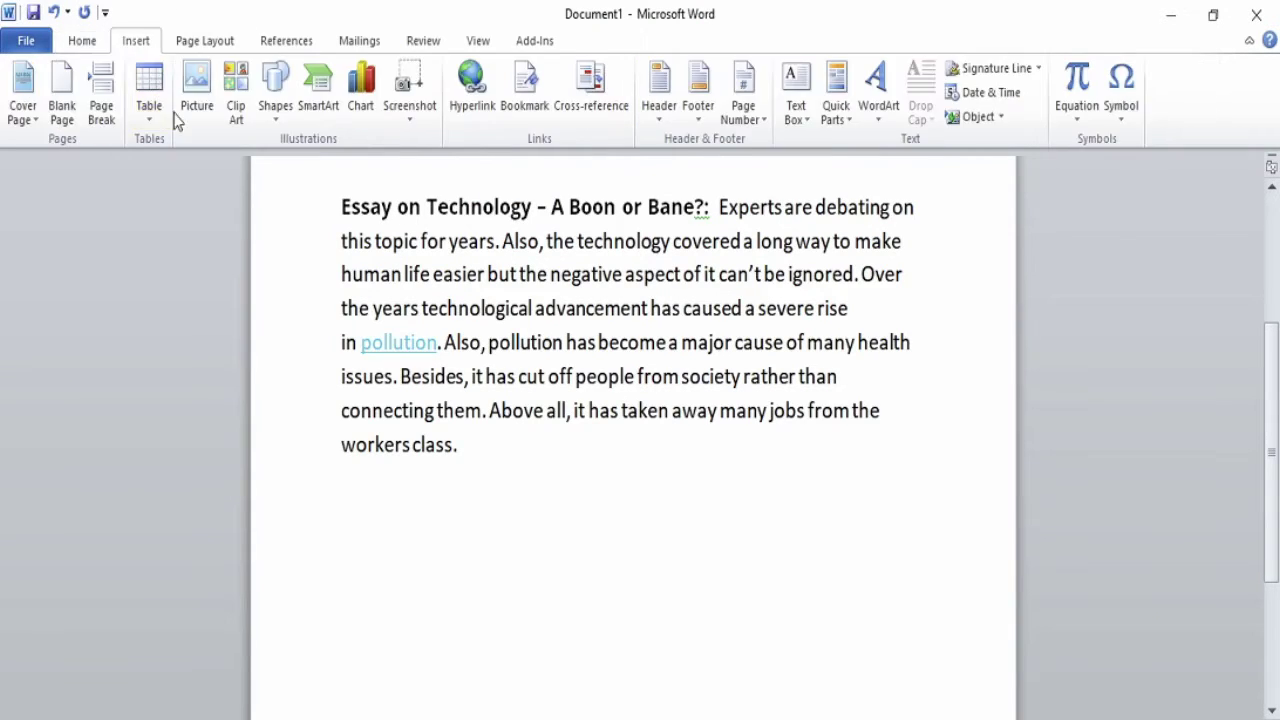
{"action": "left_click", "coordinate": [199, 116]}
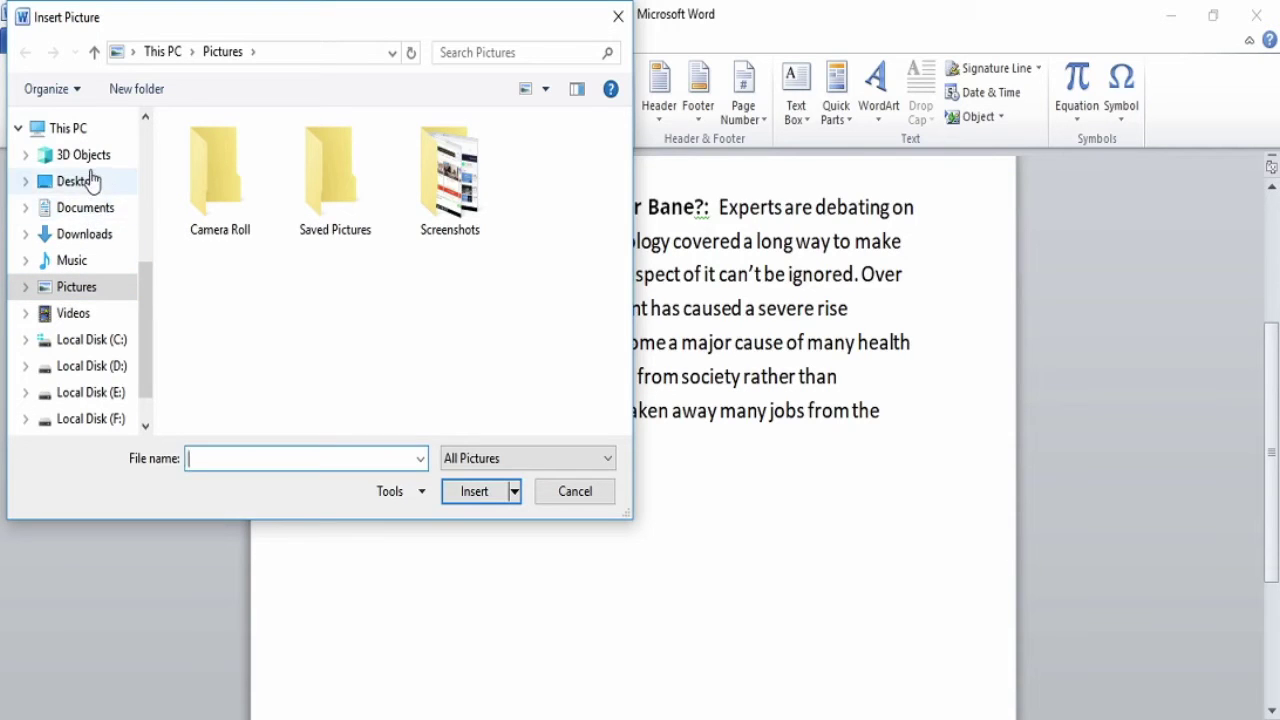
{"action": "left_click", "coordinate": [88, 234]}
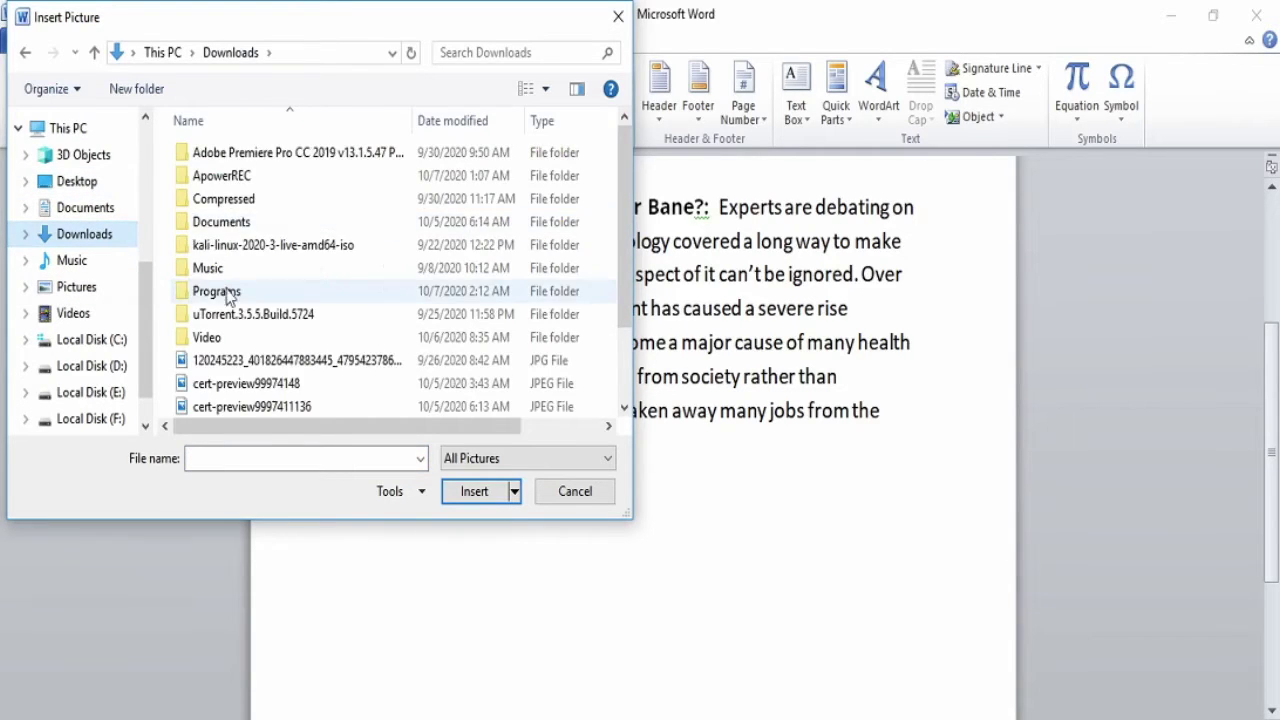
{"action": "scroll", "coordinate": [225, 296], "scroll_direction": "down", "scroll_amount": 1}
{"action": "left_click", "coordinate": [237, 360]}
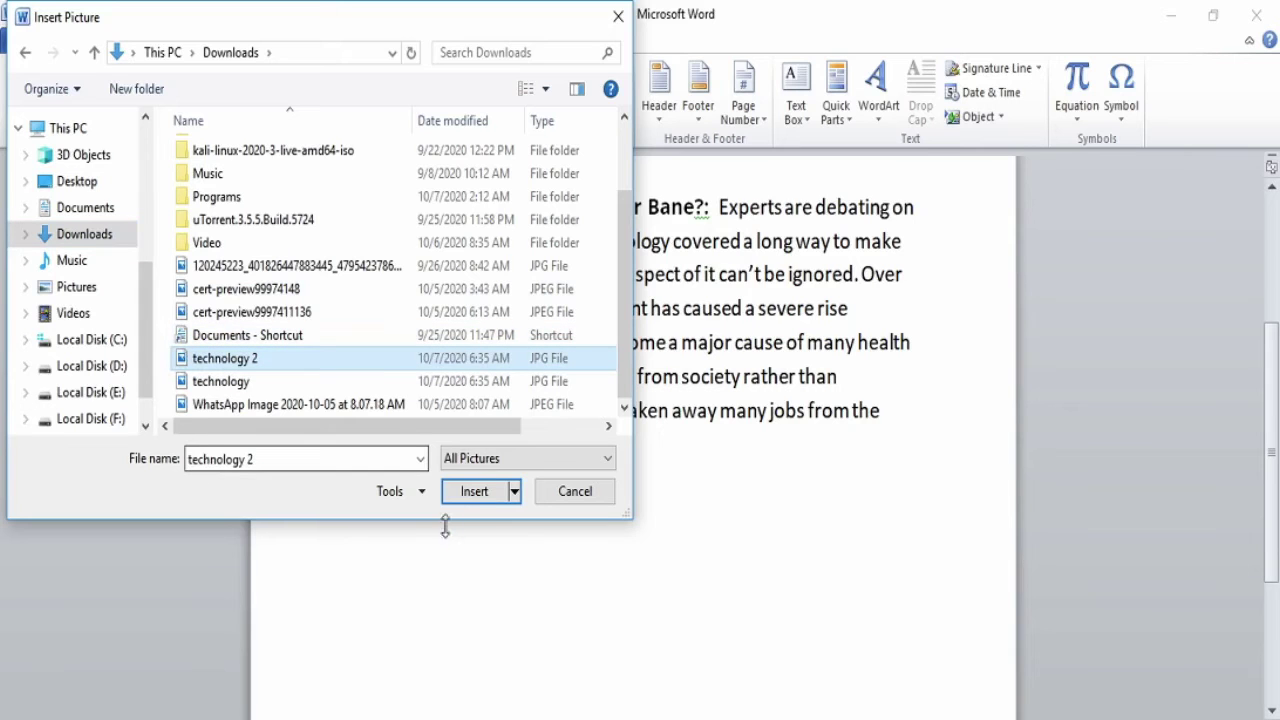
{"action": "left_click", "coordinate": [462, 495]}
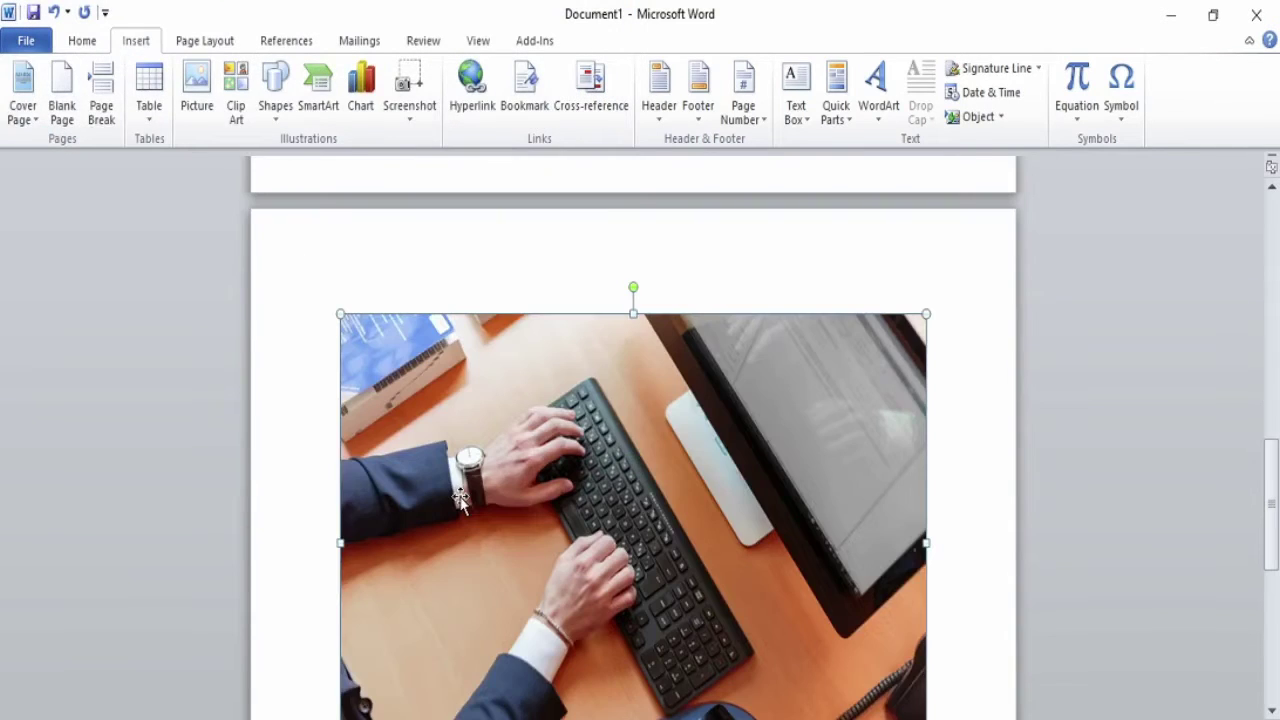
Start a new line below the inserted keyboard picture
{"action": "scroll", "coordinate": [461, 497], "scroll_direction": "up", "scroll_amount": 3}
{"action": "scroll", "coordinate": [463, 503], "scroll_direction": "down", "scroll_amount": 8}
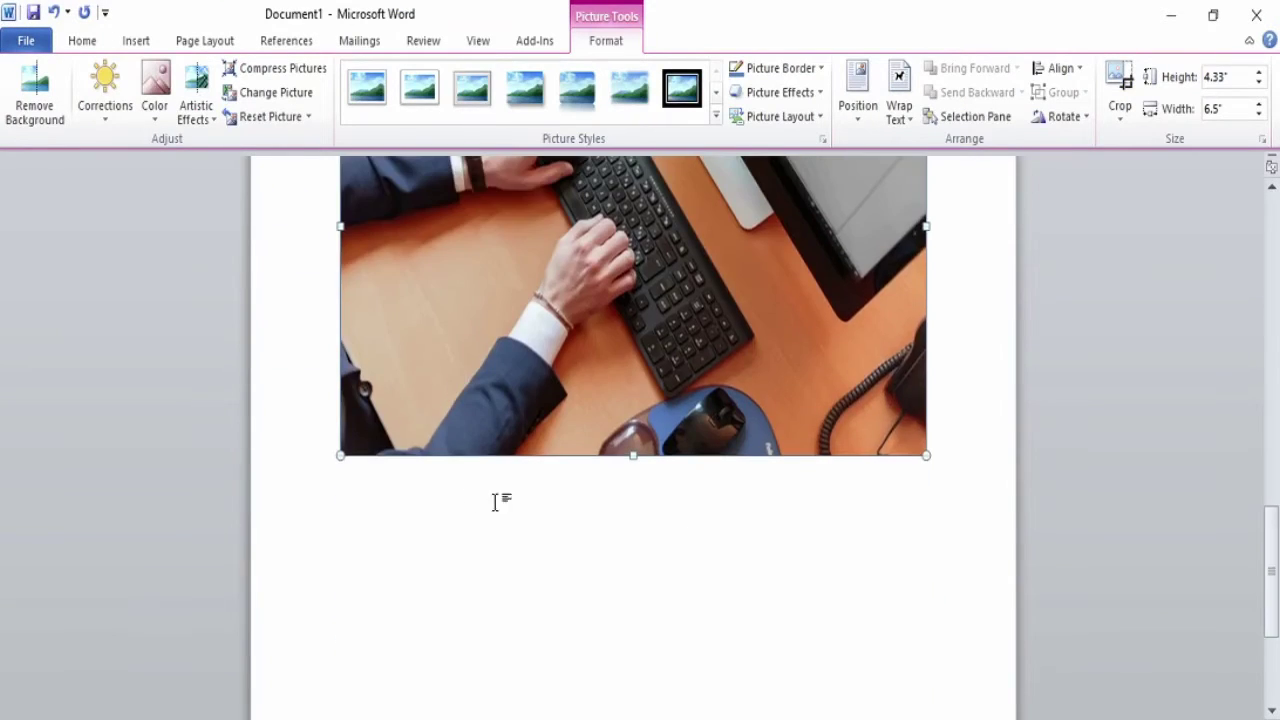
{"action": "left_click", "coordinate": [965, 511]}
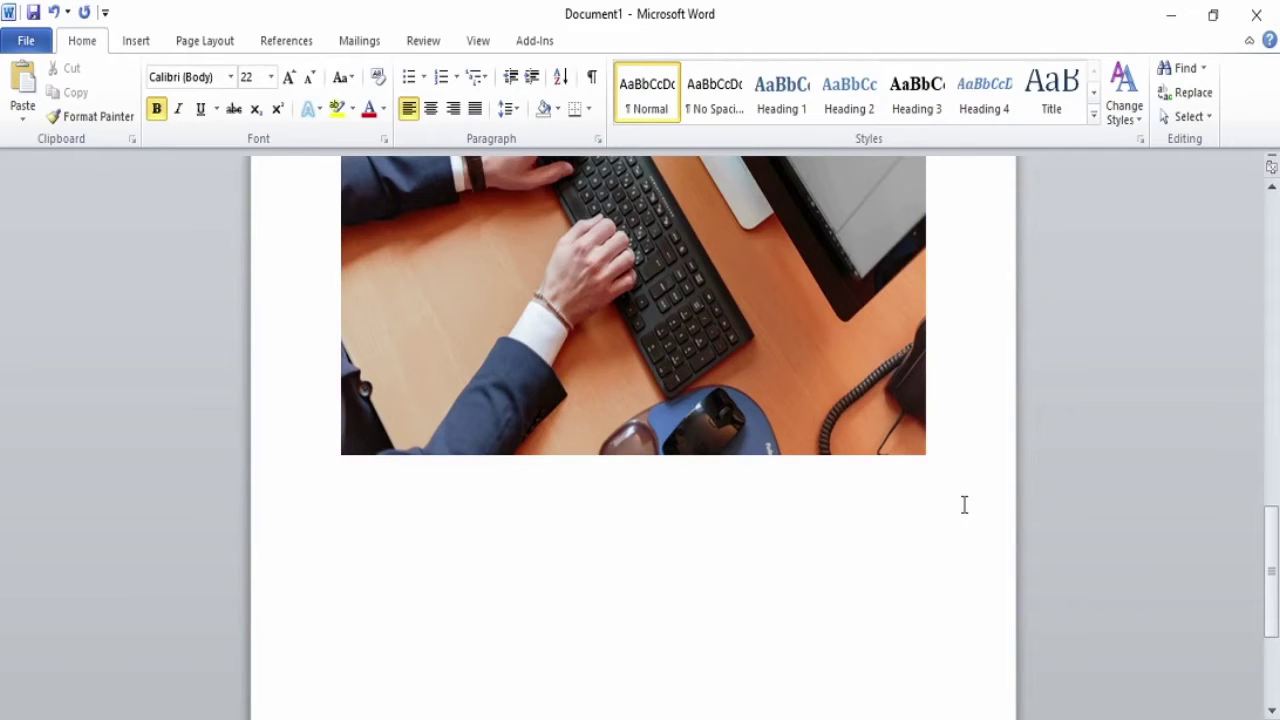
{"action": "key", "text": "Return"}
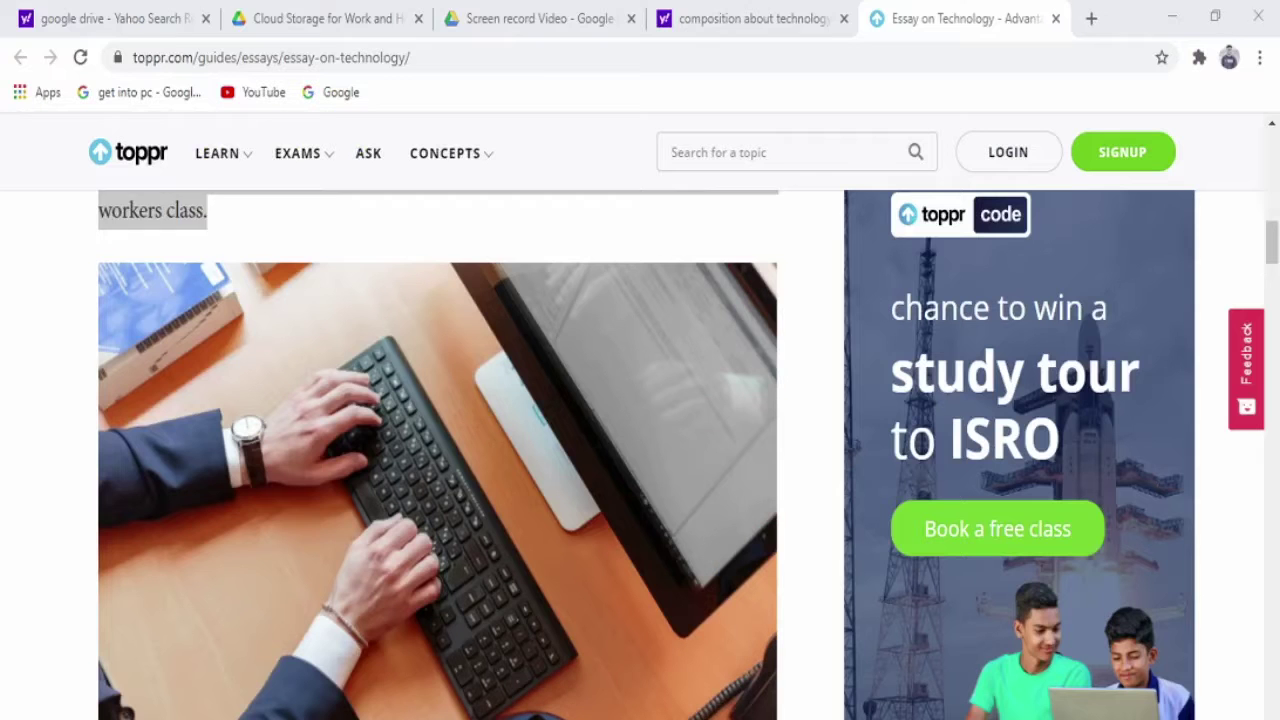
Copy the heading "Familiarity between Technology and Science" from the toppr page in Chrome and paste it below the picture in Word
{"action": "left_click", "coordinate": [762, 716]}
{"action": "scroll", "coordinate": [540, 600], "scroll_direction": "down", "scroll_amount": 6}
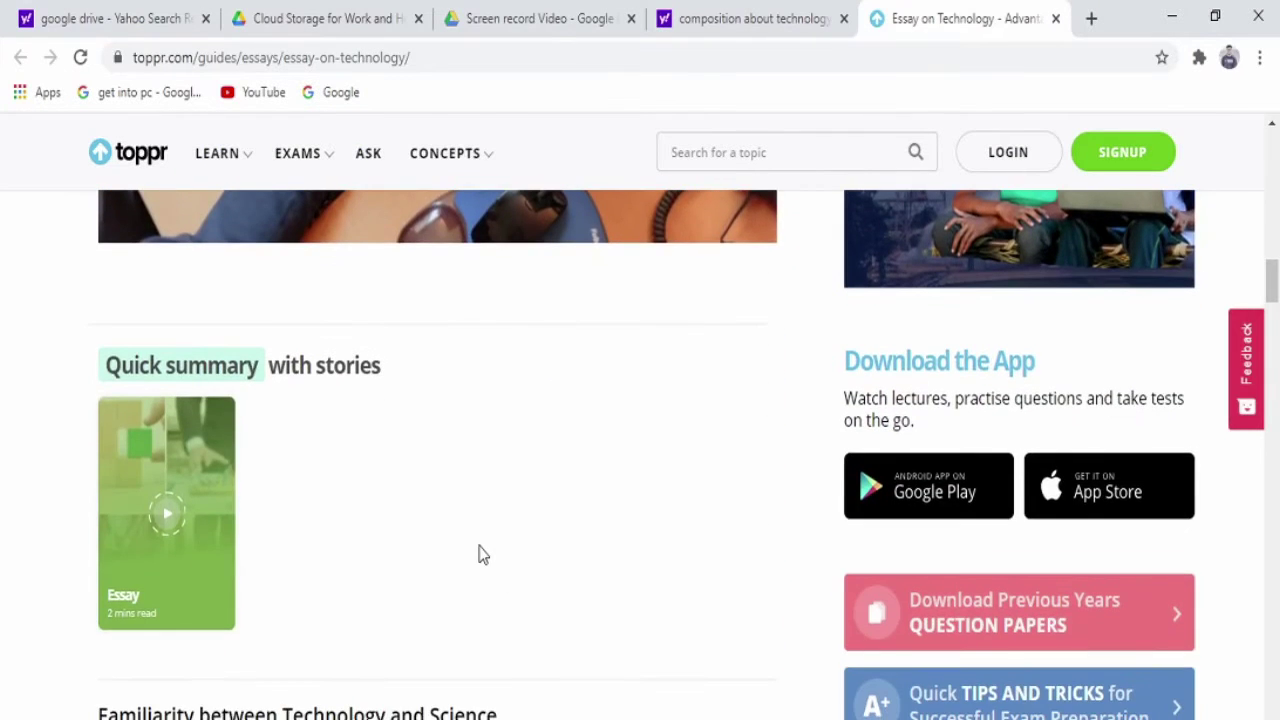
{"action": "scroll", "coordinate": [481, 553], "scroll_direction": "down", "scroll_amount": 4}
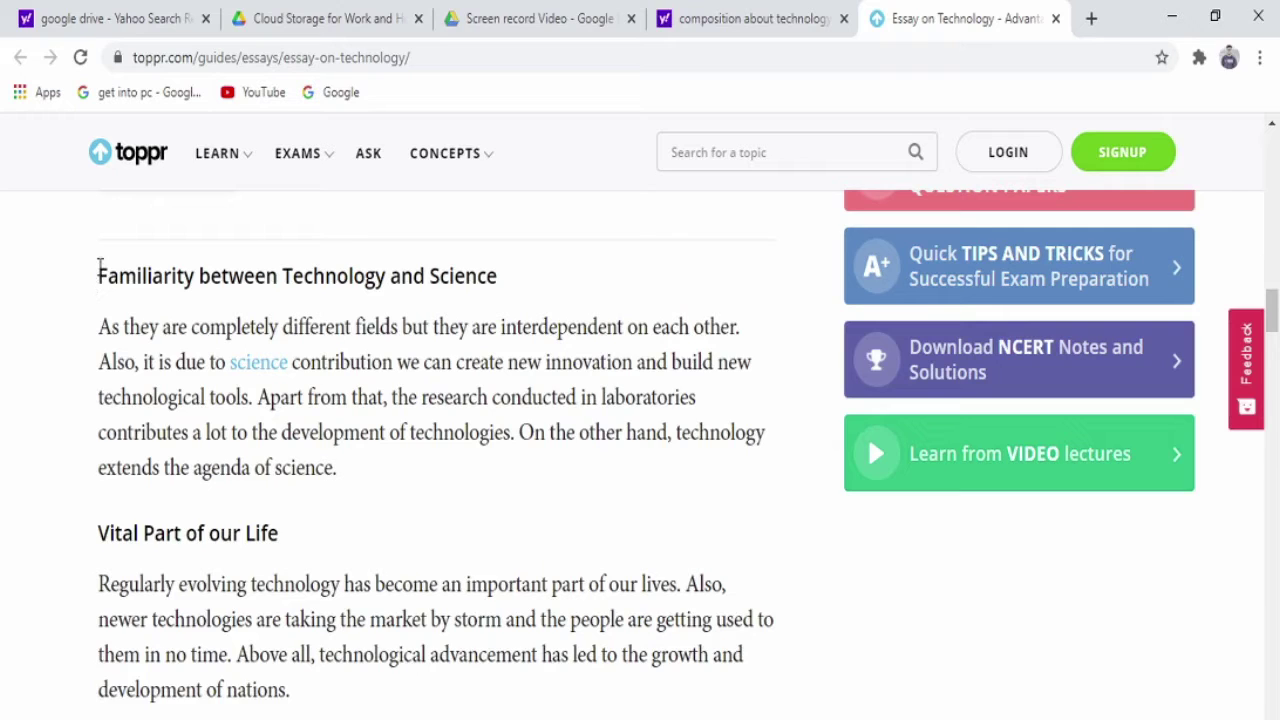
{"action": "left_click_drag", "start_coordinate": [99, 268], "coordinate": [556, 272]}
{"action": "key", "text": "ctrl+c"}
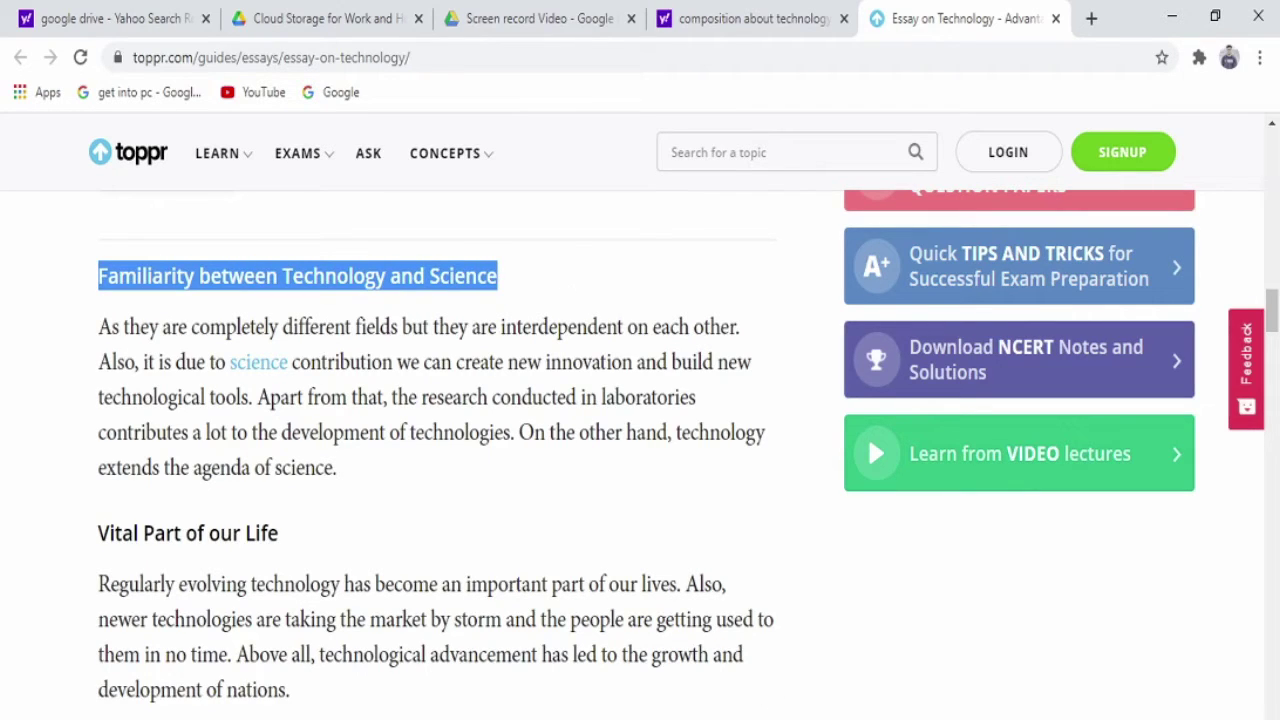
{"action": "left_click", "coordinate": [806, 712]}
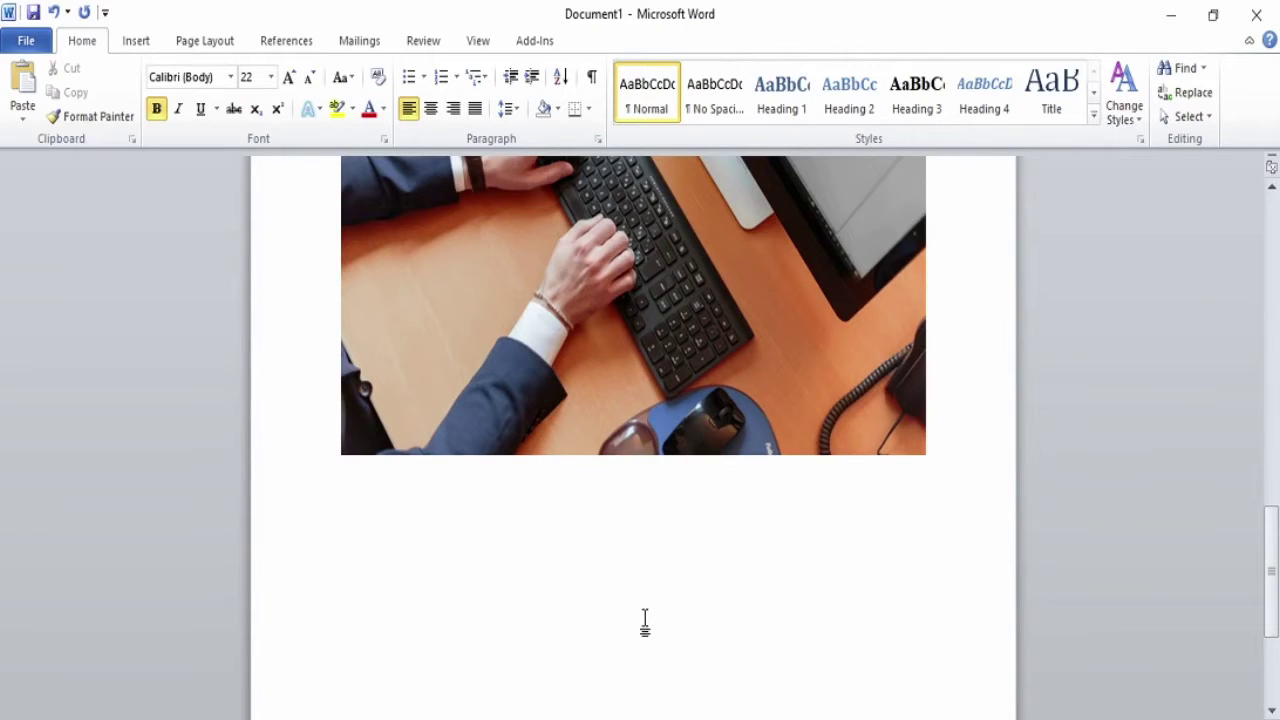
{"action": "key", "text": "ctrl+v"}
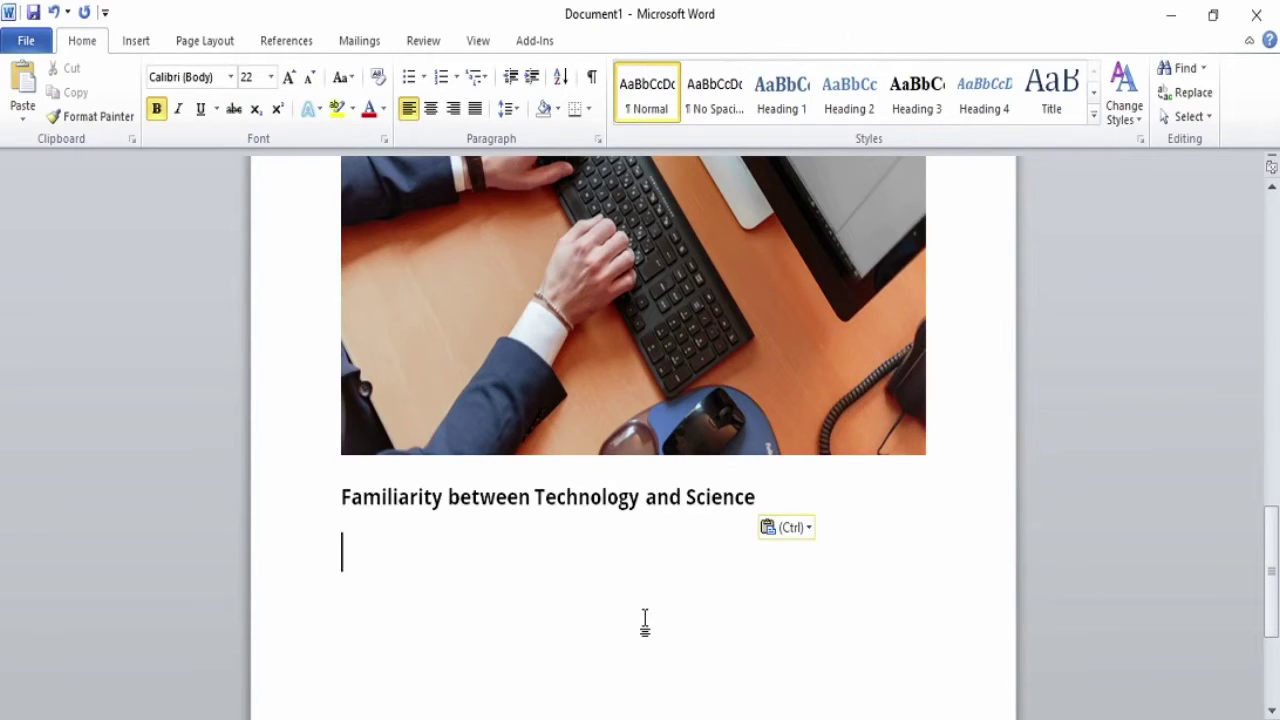
Add a space and a colon after the "Familiarity between Technology and Science" heading and set the heading's font size to 16
{"action": "left_click", "coordinate": [767, 499]}
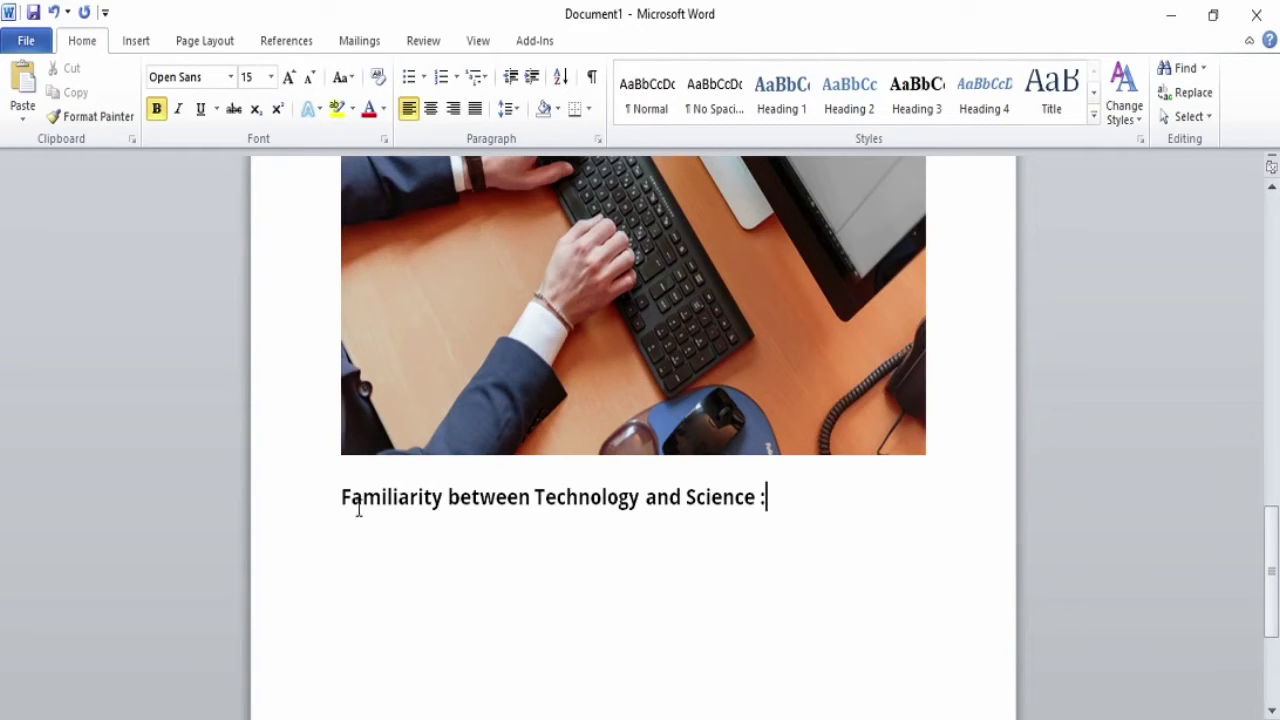
{"action": "left_click_drag", "start_coordinate": [343, 497], "coordinate": [722, 512]}
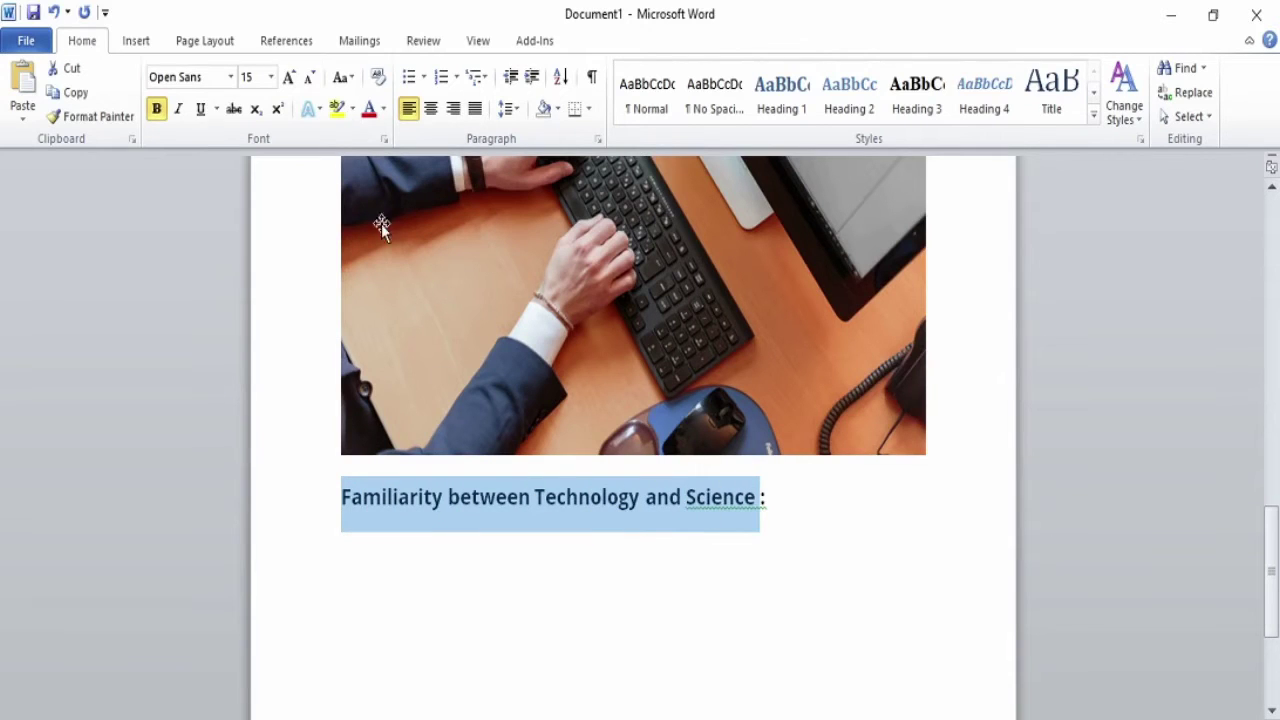
{"action": "left_click", "coordinate": [271, 78]}
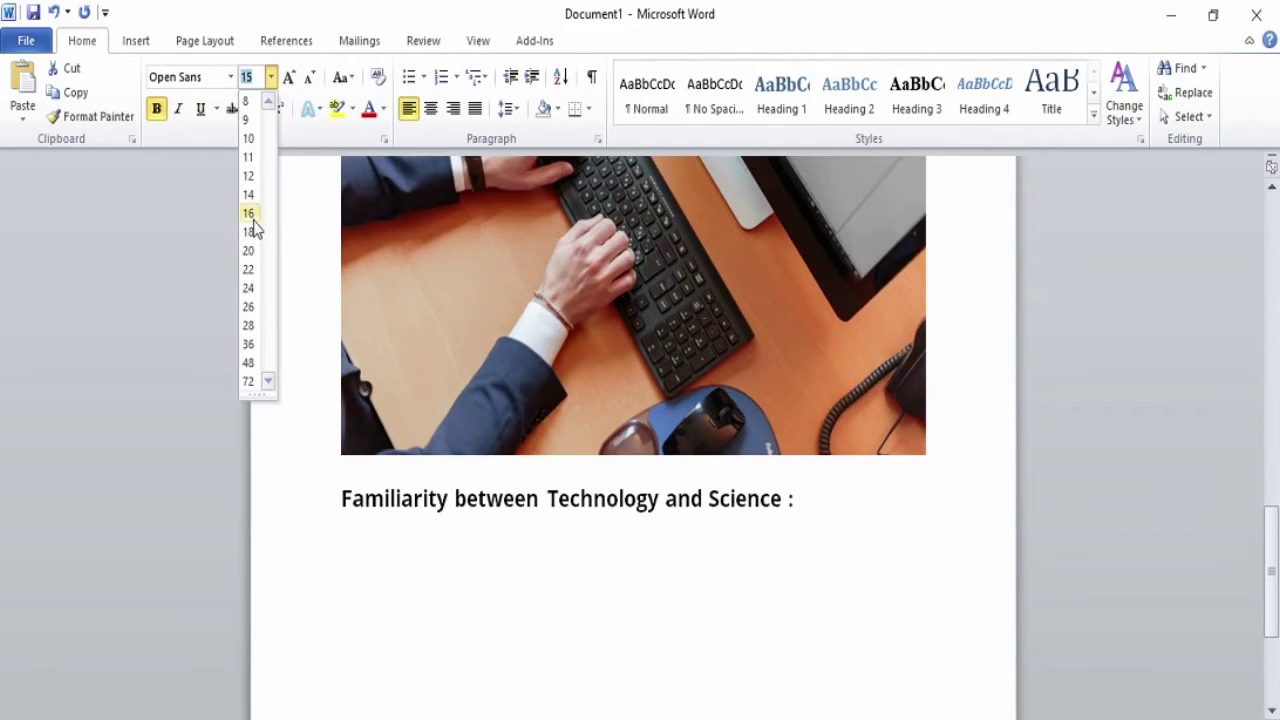
{"action": "key", "text": "Escape"}
{"action": "left_click", "coordinate": [874, 509]}
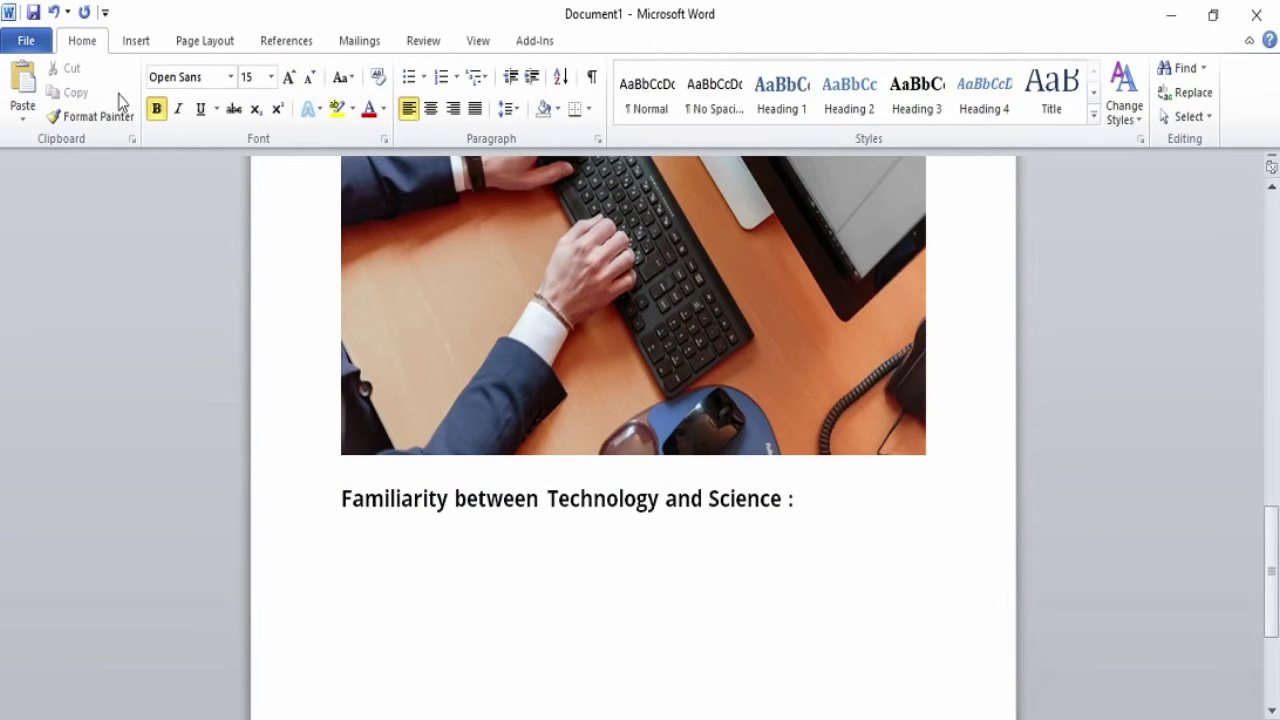
Turn off bold after the heading's colon and paste there the toppr paragraph starting "As they are completely different fields"
{"action": "left_click", "coordinate": [156, 110]}
{"action": "mouse_move", "coordinate": [760, 715]}
{"action": "left_click", "coordinate": [760, 670]}
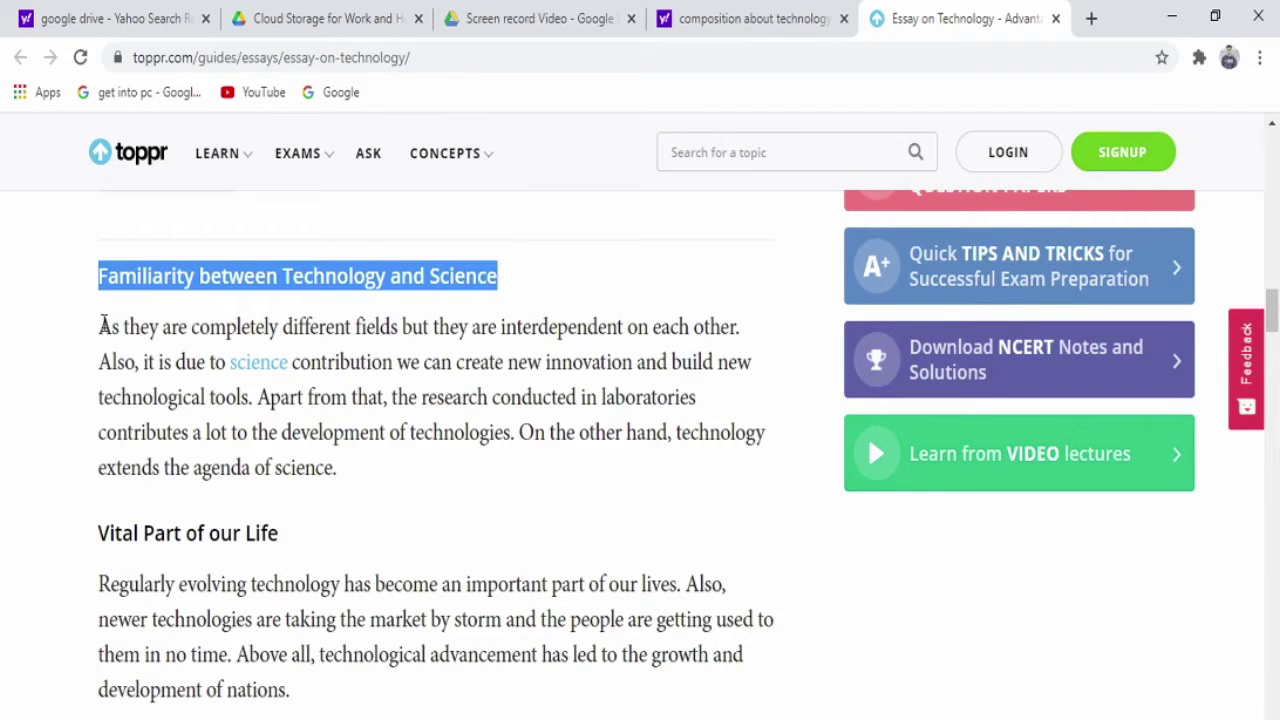
{"action": "left_click_drag", "start_coordinate": [100, 327], "coordinate": [545, 471]}
{"action": "key", "text": "ctrl+c"}
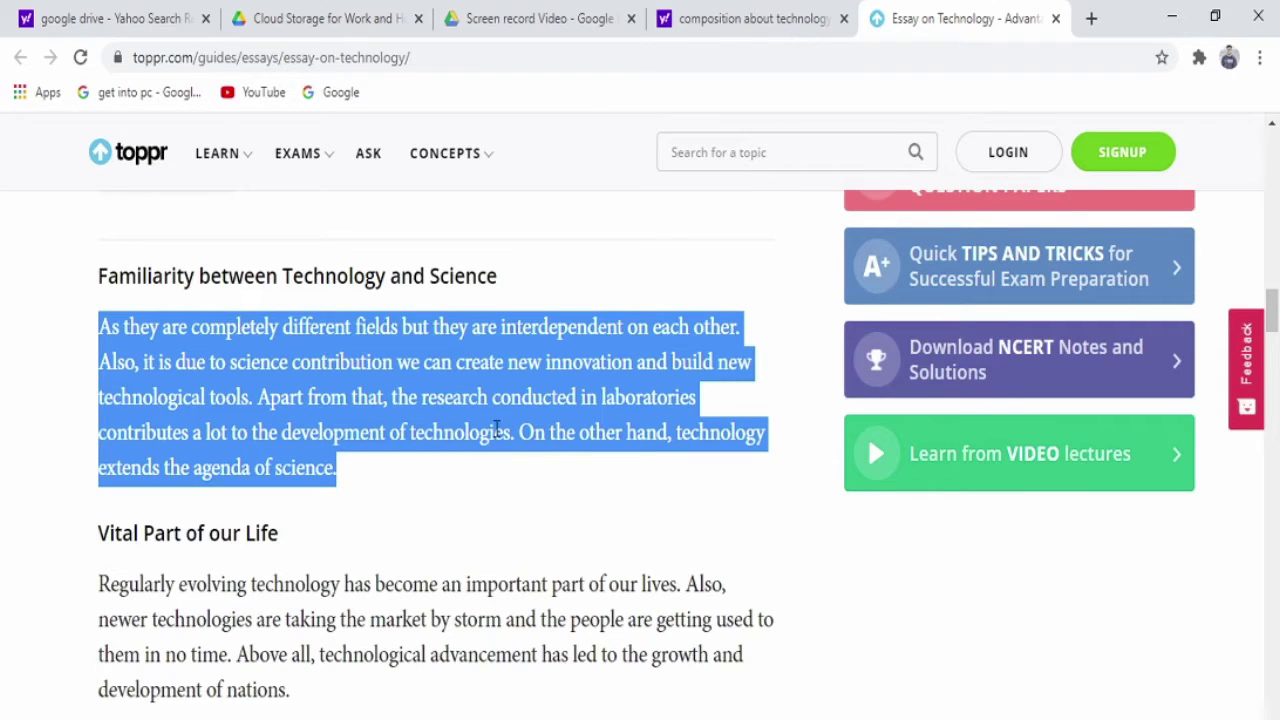
{"action": "left_click", "coordinate": [886, 690]}
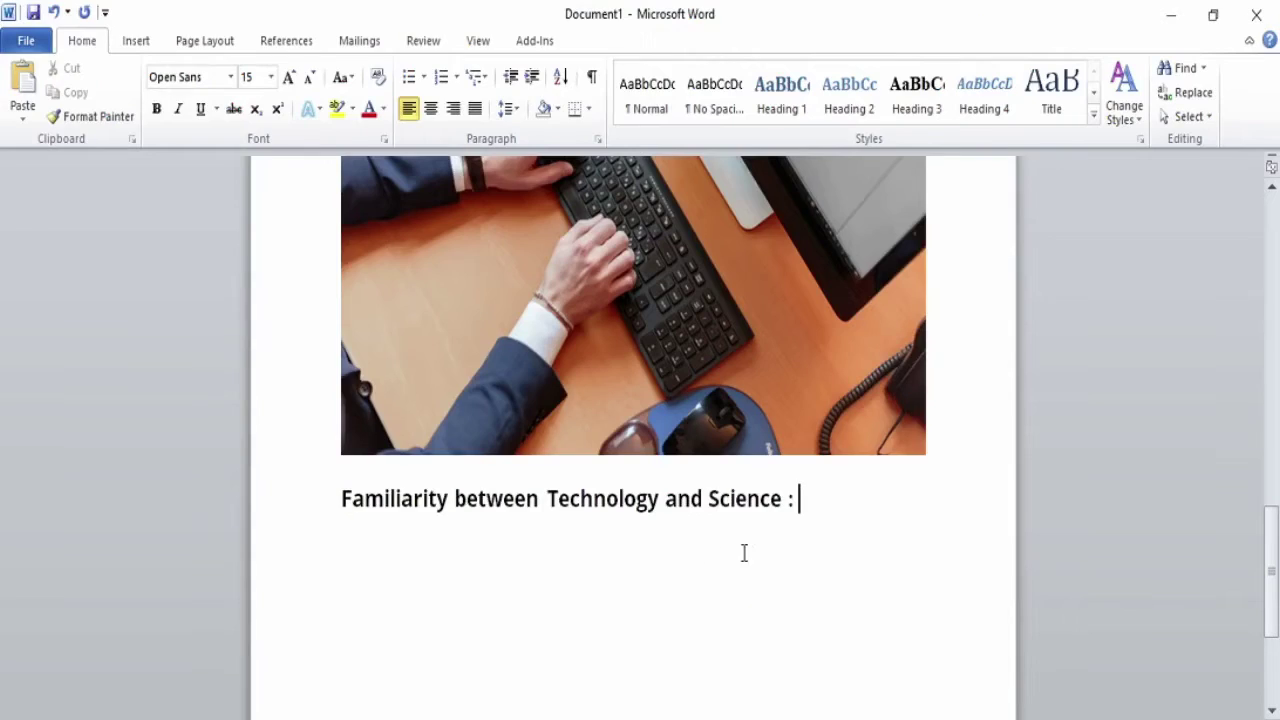
{"action": "key", "text": "ctrl+v"}
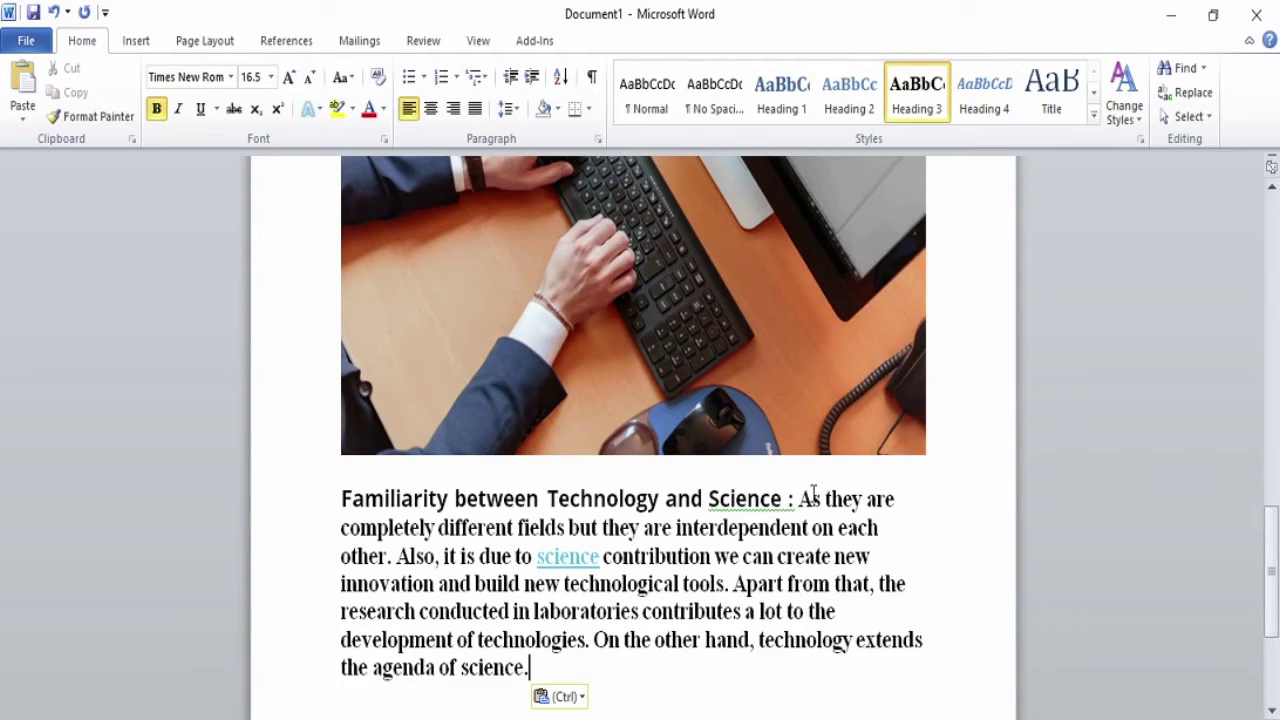
Format the pasted "As they are completely different fields" paragraph as non-bold Calibri and move it onto its own line below the heading
{"action": "left_click_drag", "start_coordinate": [798, 500], "coordinate": [894, 690]}
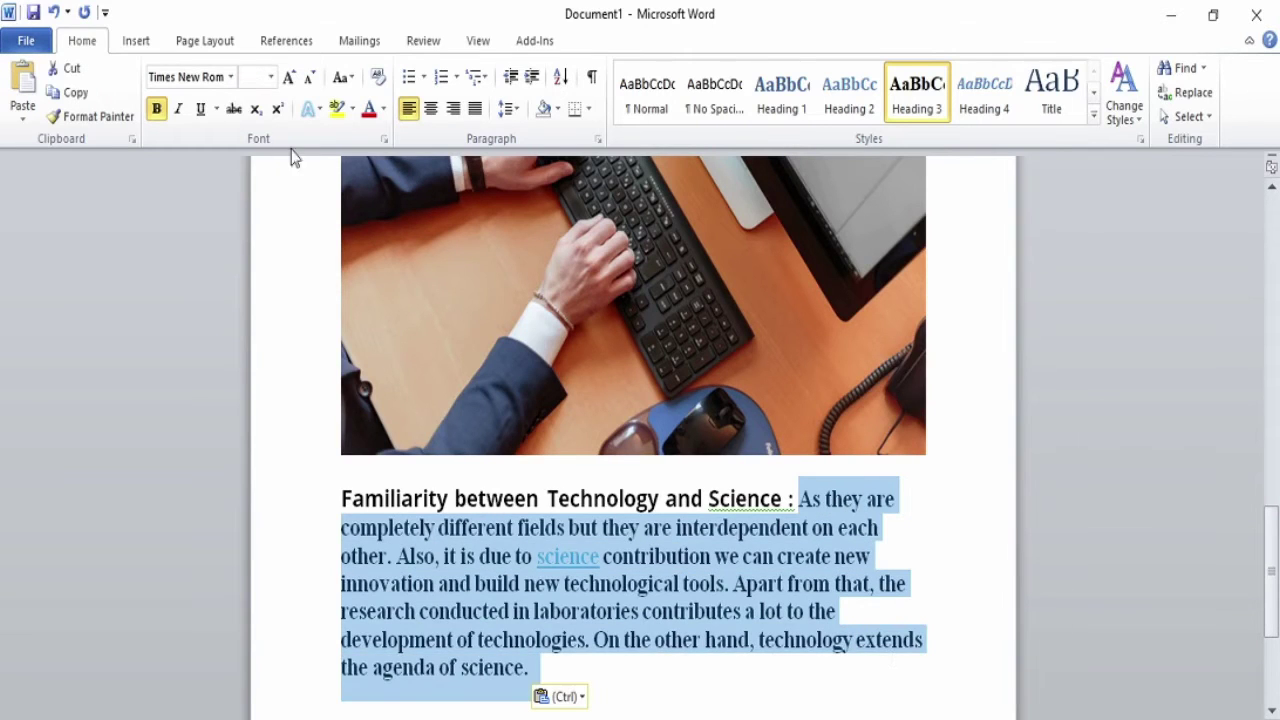
{"action": "left_click", "coordinate": [157, 110]}
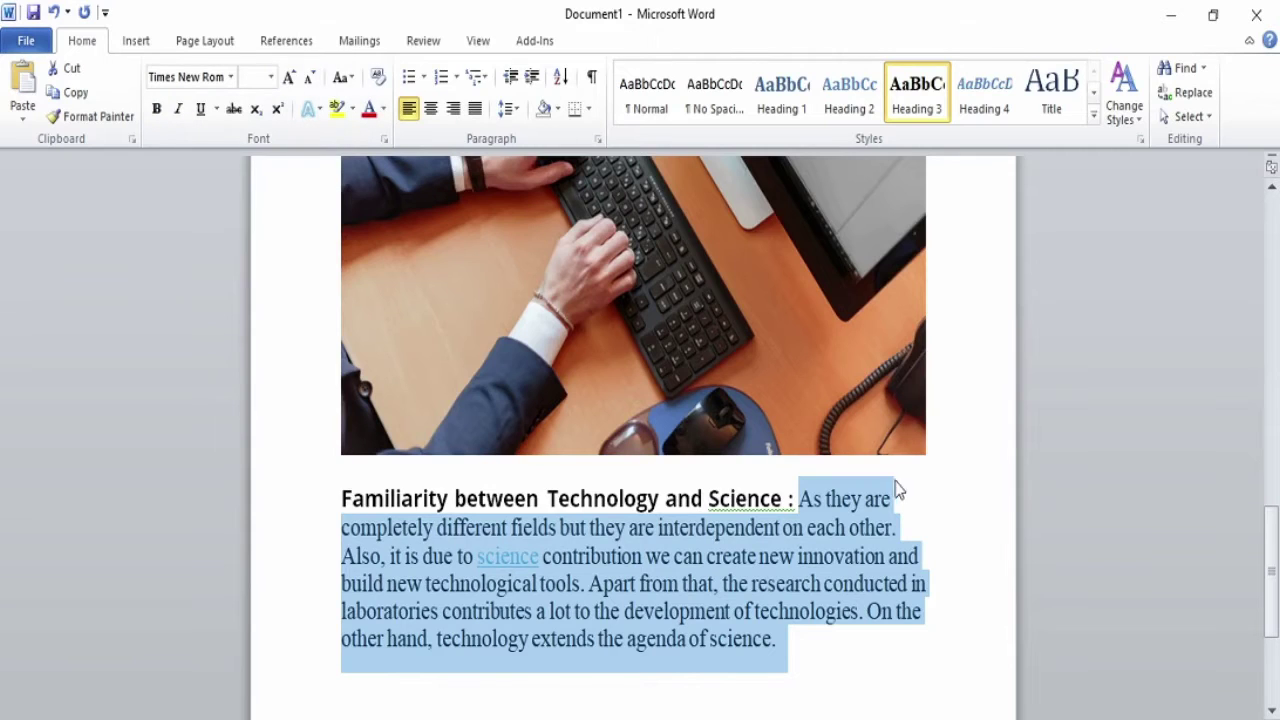
{"action": "left_click", "coordinate": [230, 78]}
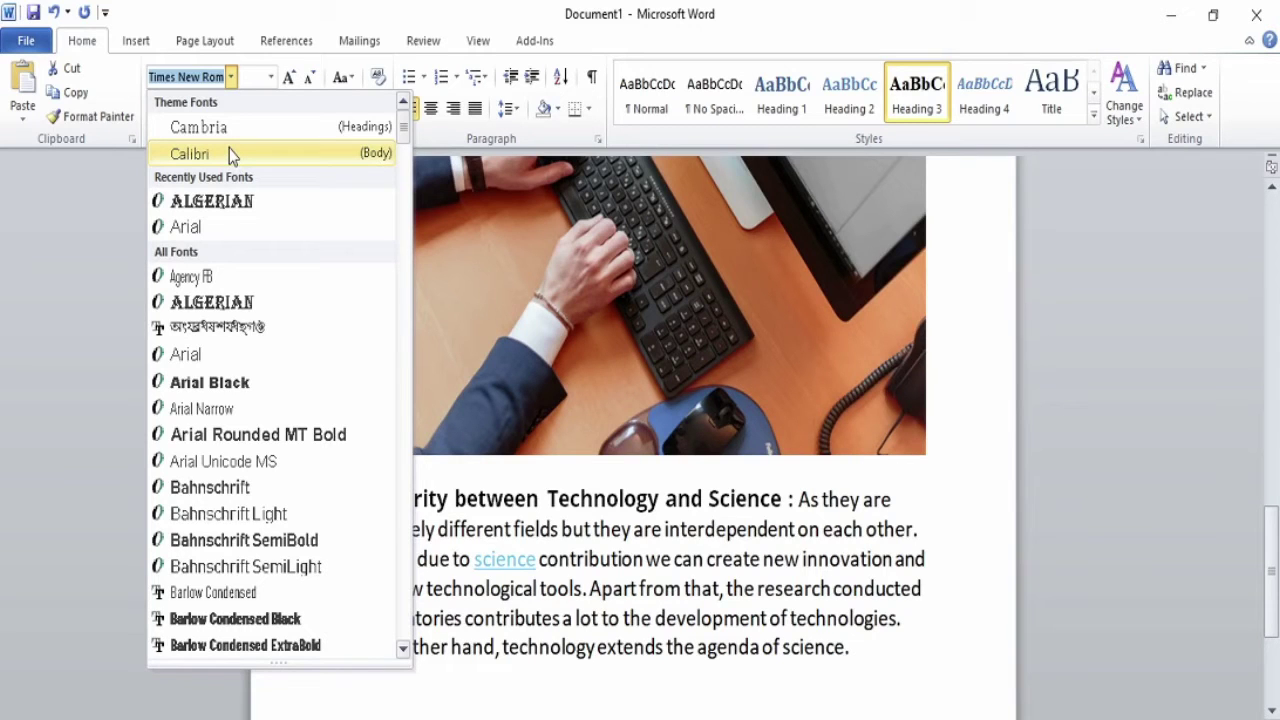
{"action": "left_click", "coordinate": [229, 153]}
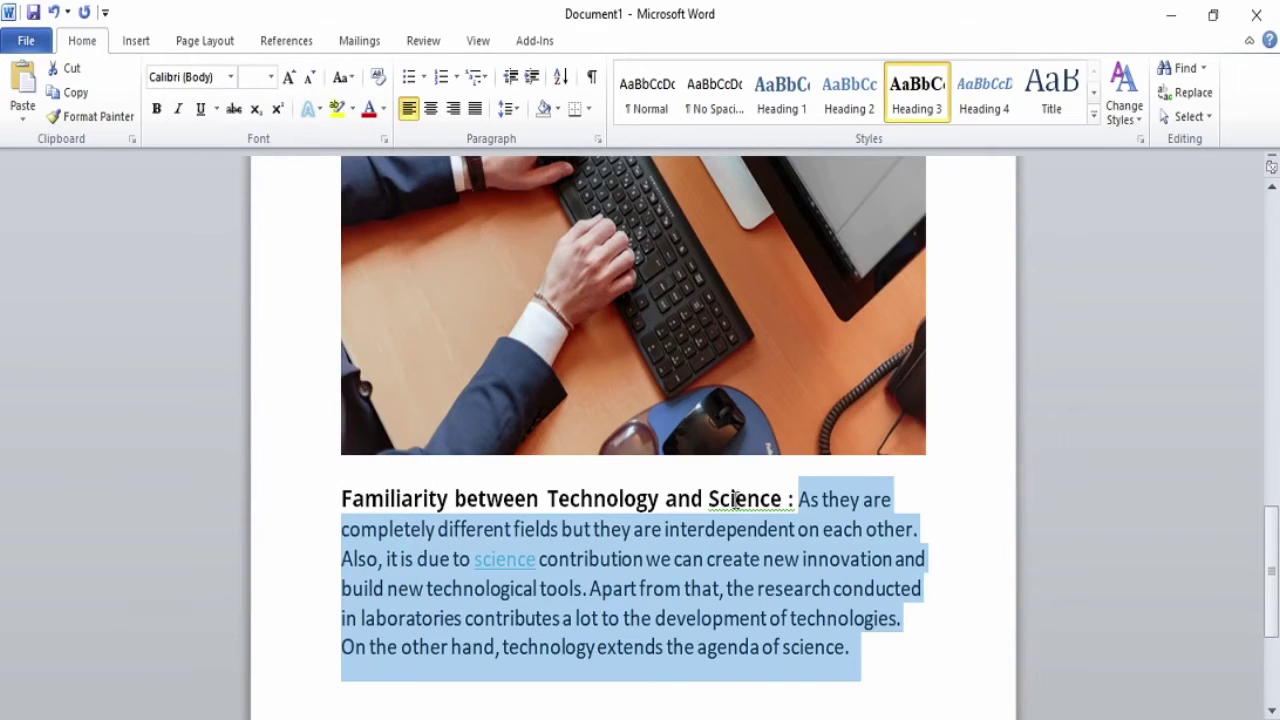
{"action": "left_click", "coordinate": [791, 503]}
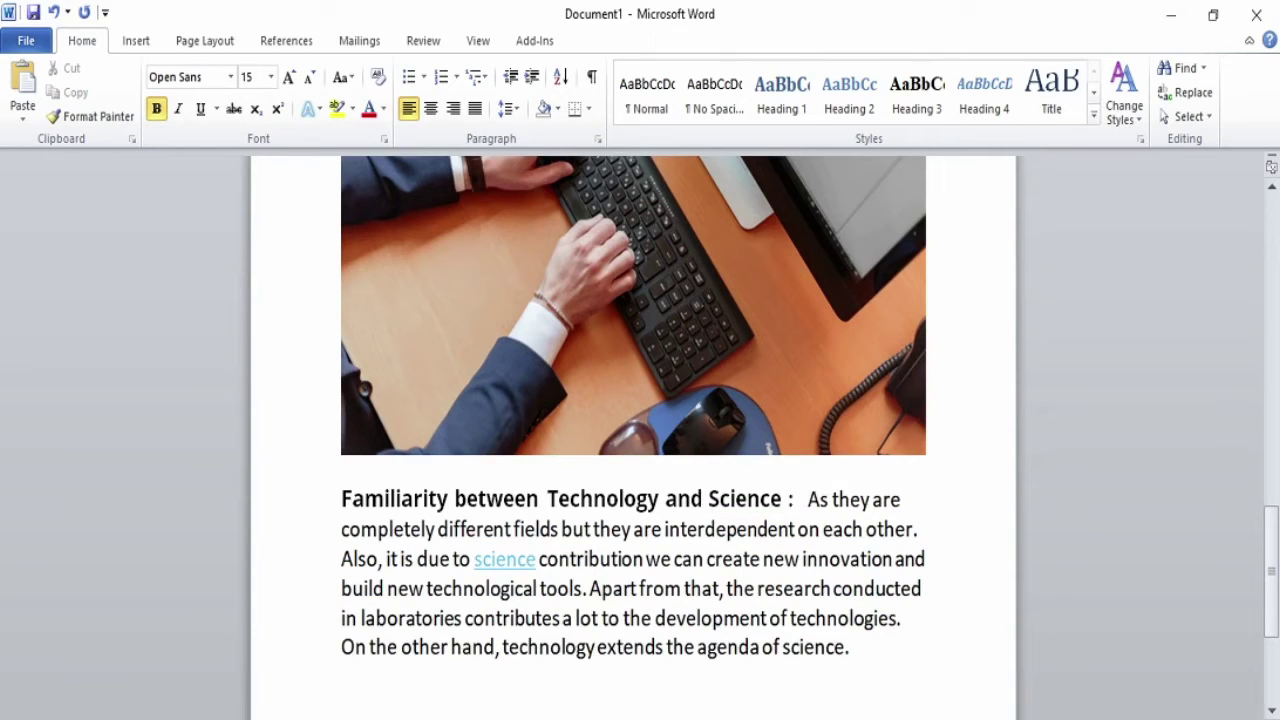
{"action": "key", "text": "Return"}
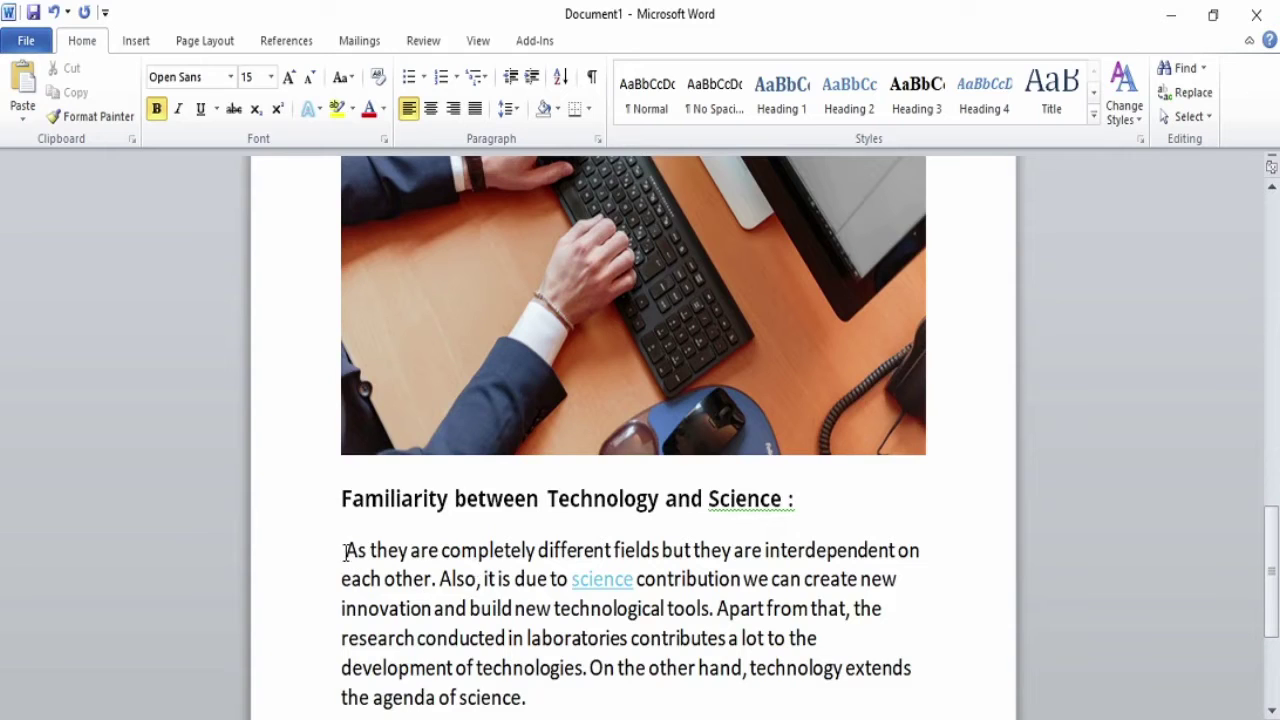
Set the font size of the paragraph below the "Familiarity between Technology and Science" heading to 14
{"action": "left_click_drag", "start_coordinate": [344, 552], "coordinate": [871, 714]}
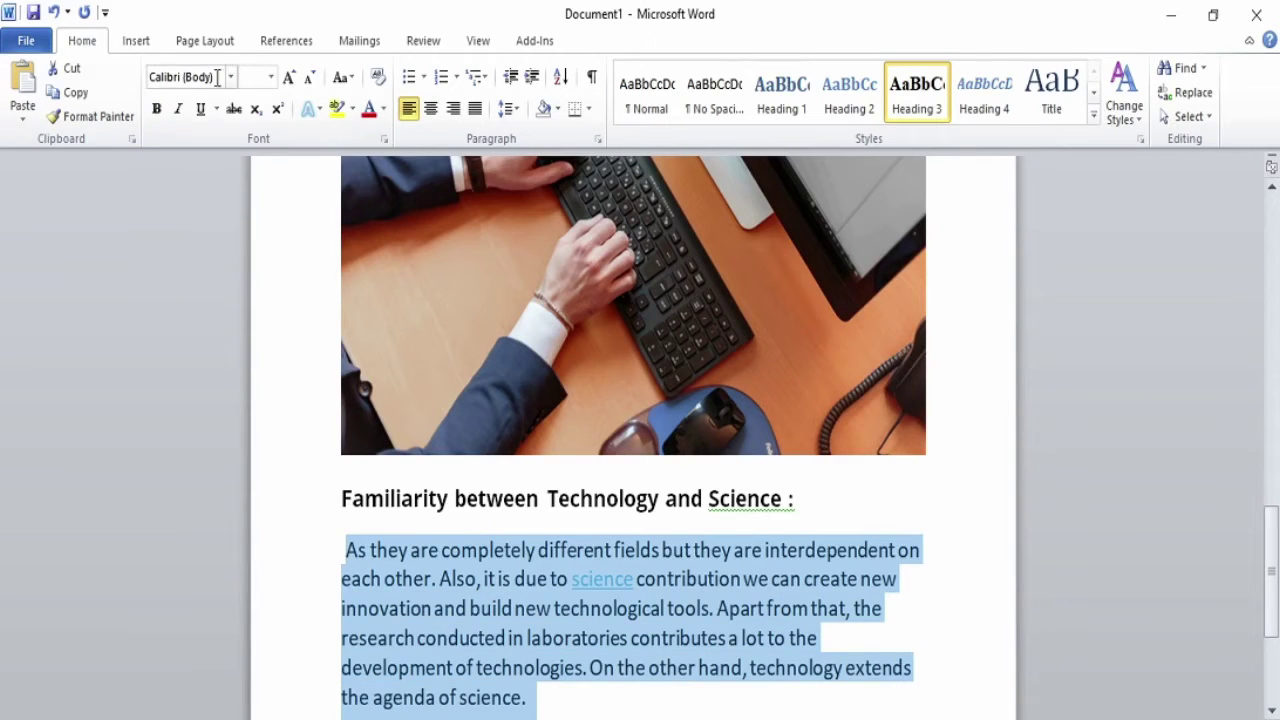
{"action": "left_click", "coordinate": [270, 78]}
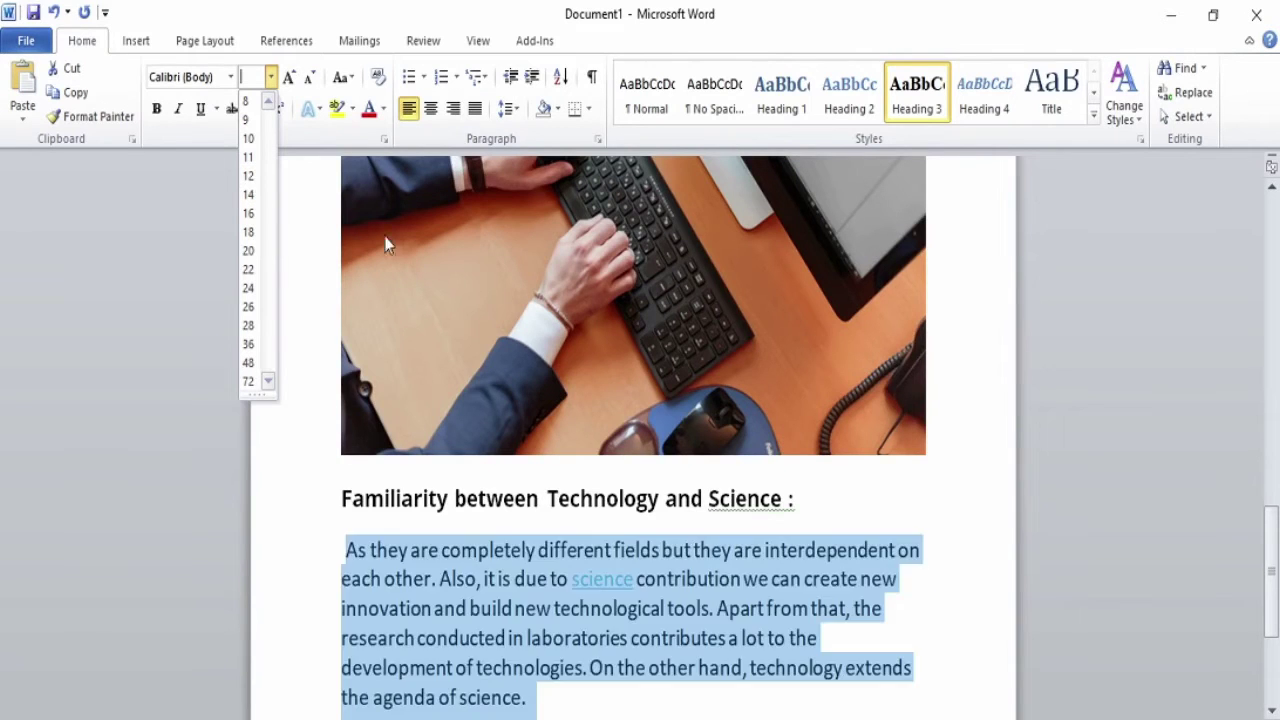
{"action": "scroll", "coordinate": [531, 303], "scroll_direction": "up", "scroll_amount": 10}
{"action": "scroll", "coordinate": [531, 303], "scroll_direction": "up", "scroll_amount": 4}
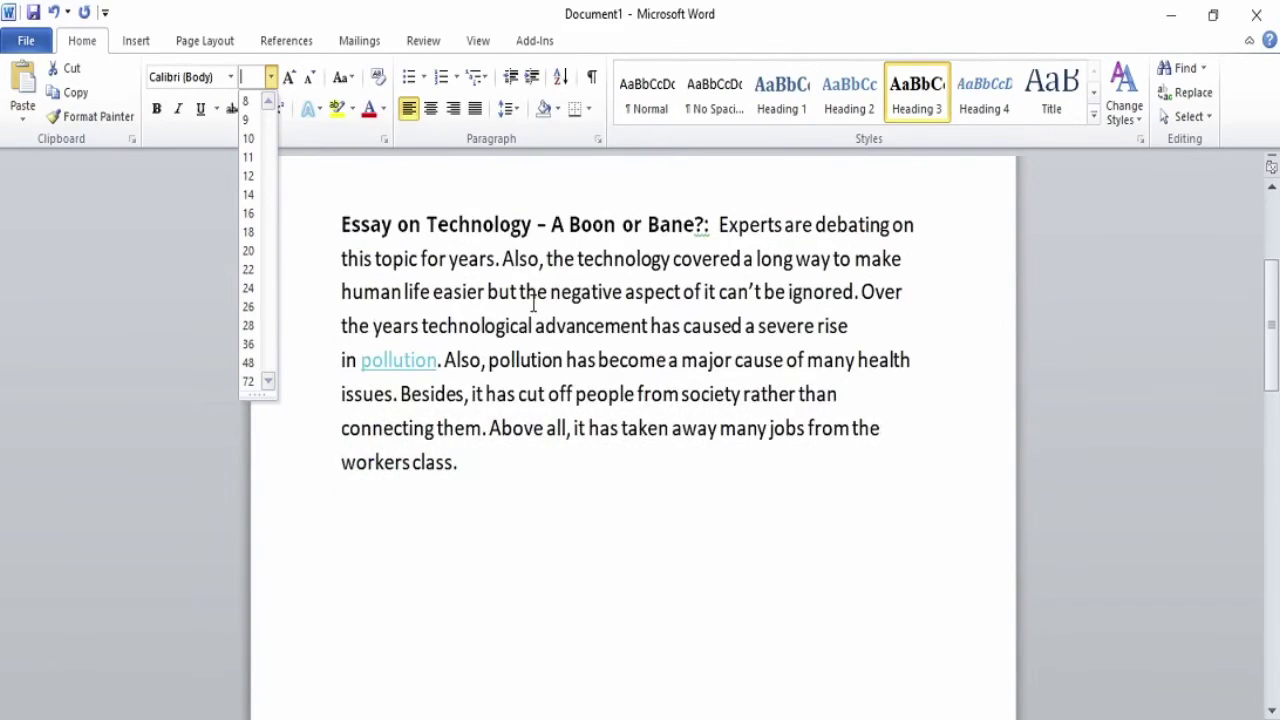
{"action": "left_click", "coordinate": [249, 200]}
{"action": "scroll", "coordinate": [720, 610], "scroll_direction": "down", "scroll_amount": 4}
{"action": "left_click", "coordinate": [631, 540]}
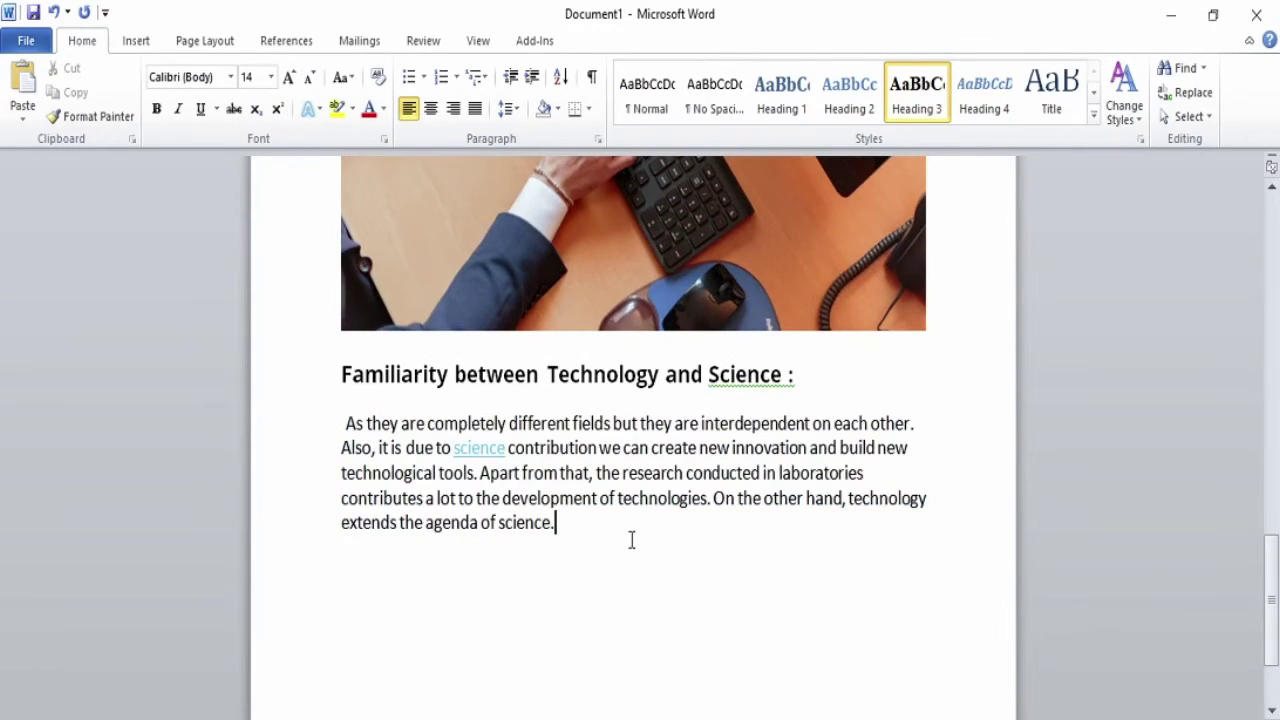
Copy the "Vital Part of our Life" heading from the toppr page and paste it on a new line below the Word document's last paragraph
{"action": "key", "text": "Return"}
{"action": "mouse_move", "coordinate": [757, 712]}
{"action": "left_click", "coordinate": [757, 680]}
{"action": "scroll", "coordinate": [451, 608], "scroll_direction": "down", "scroll_amount": 3}
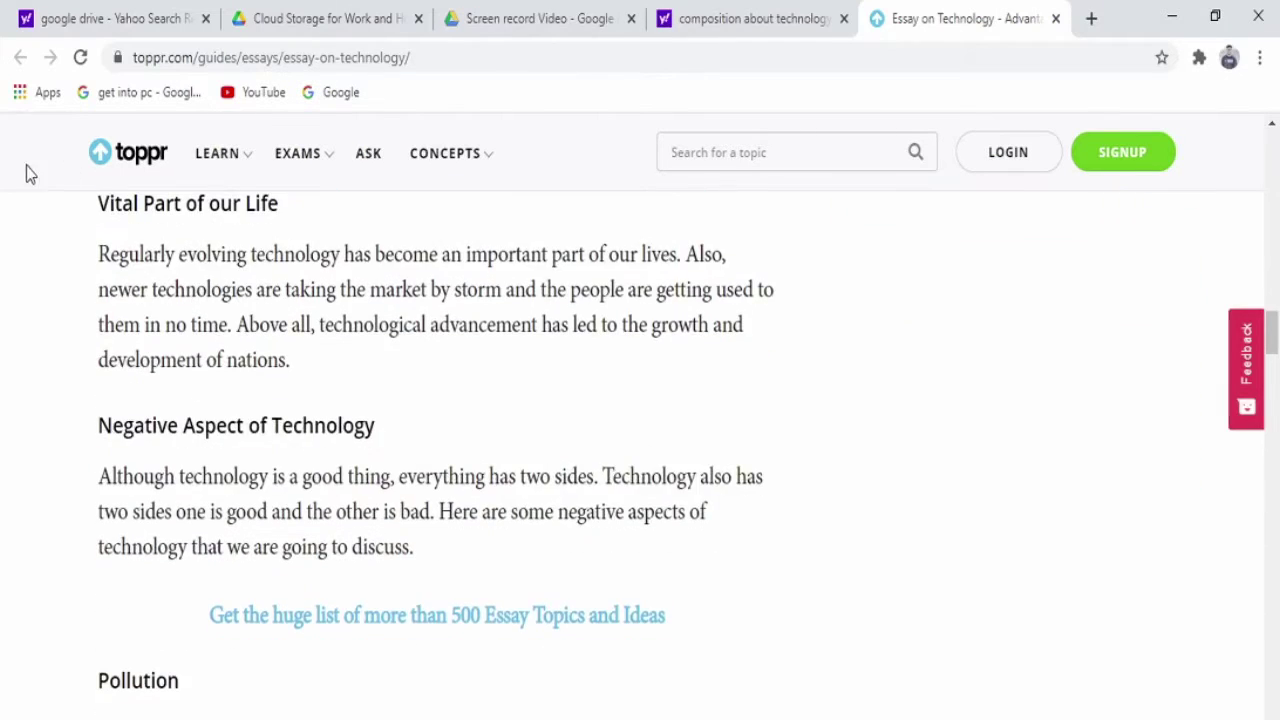
{"action": "scroll", "coordinate": [70, 254], "scroll_direction": "up", "scroll_amount": 2}
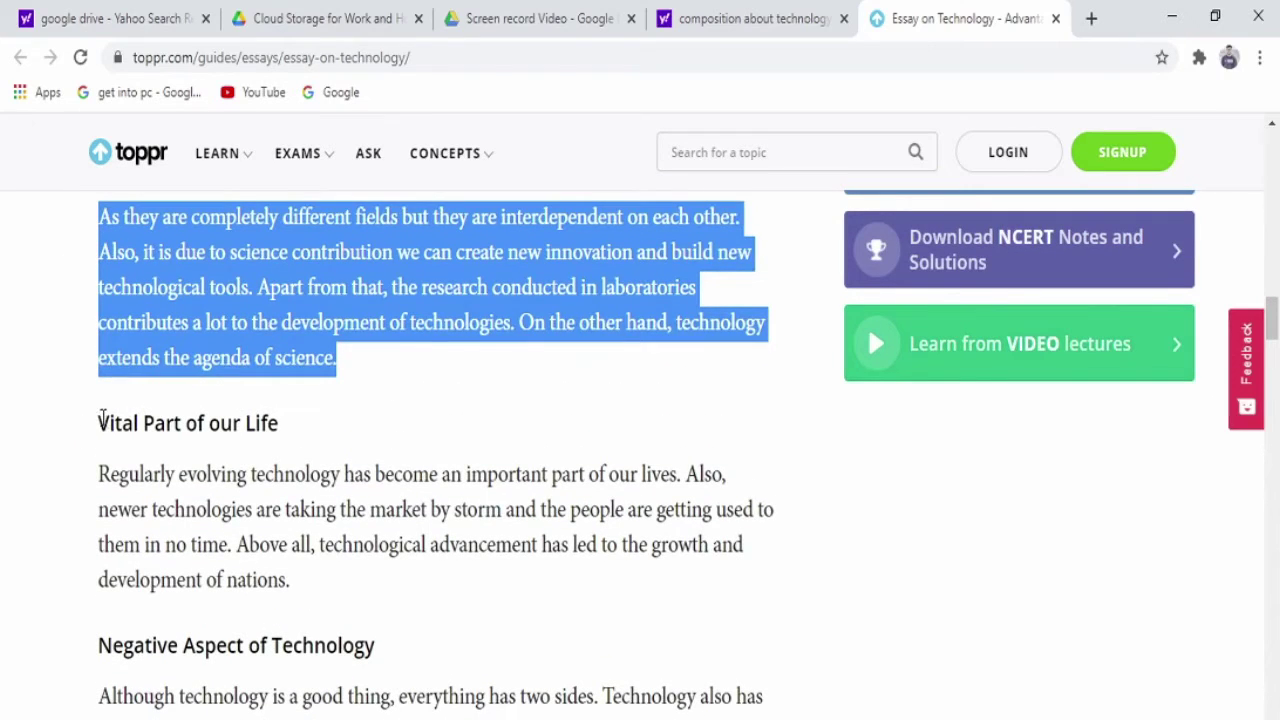
{"action": "left_click_drag", "start_coordinate": [100, 424], "coordinate": [397, 434]}
{"action": "key", "text": "ctrl+c"}
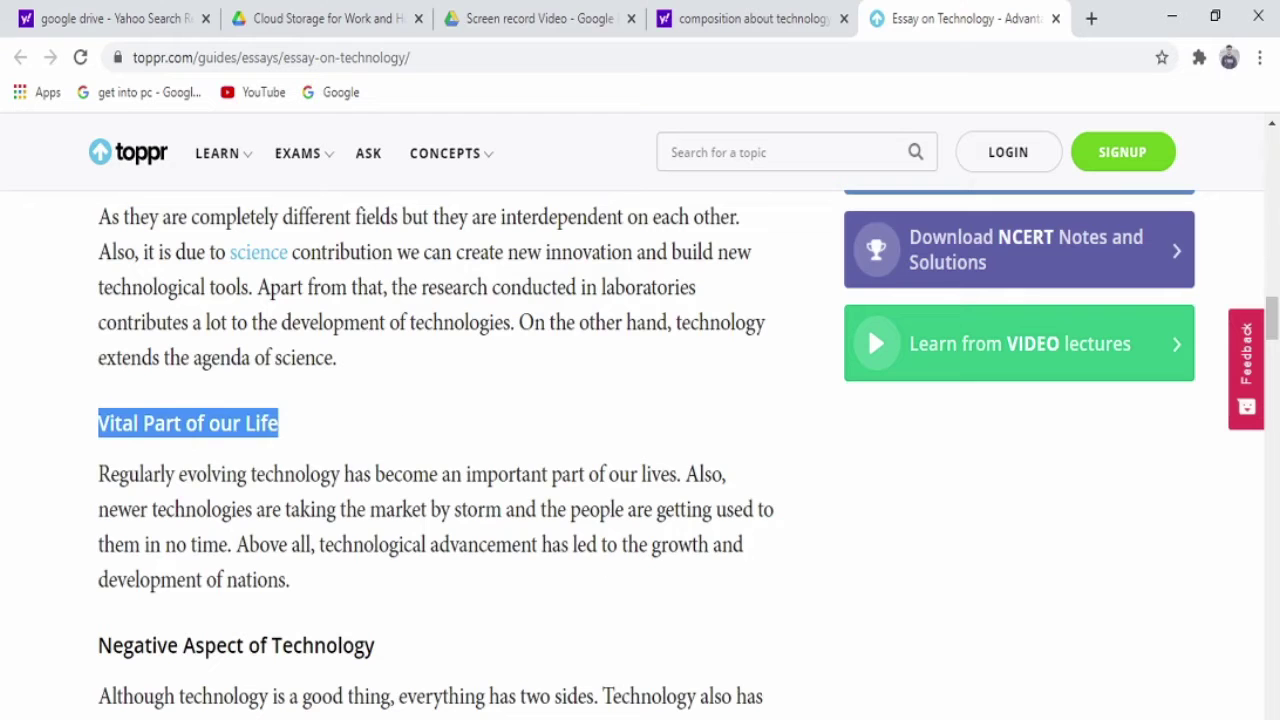
{"action": "left_click", "coordinate": [806, 716]}
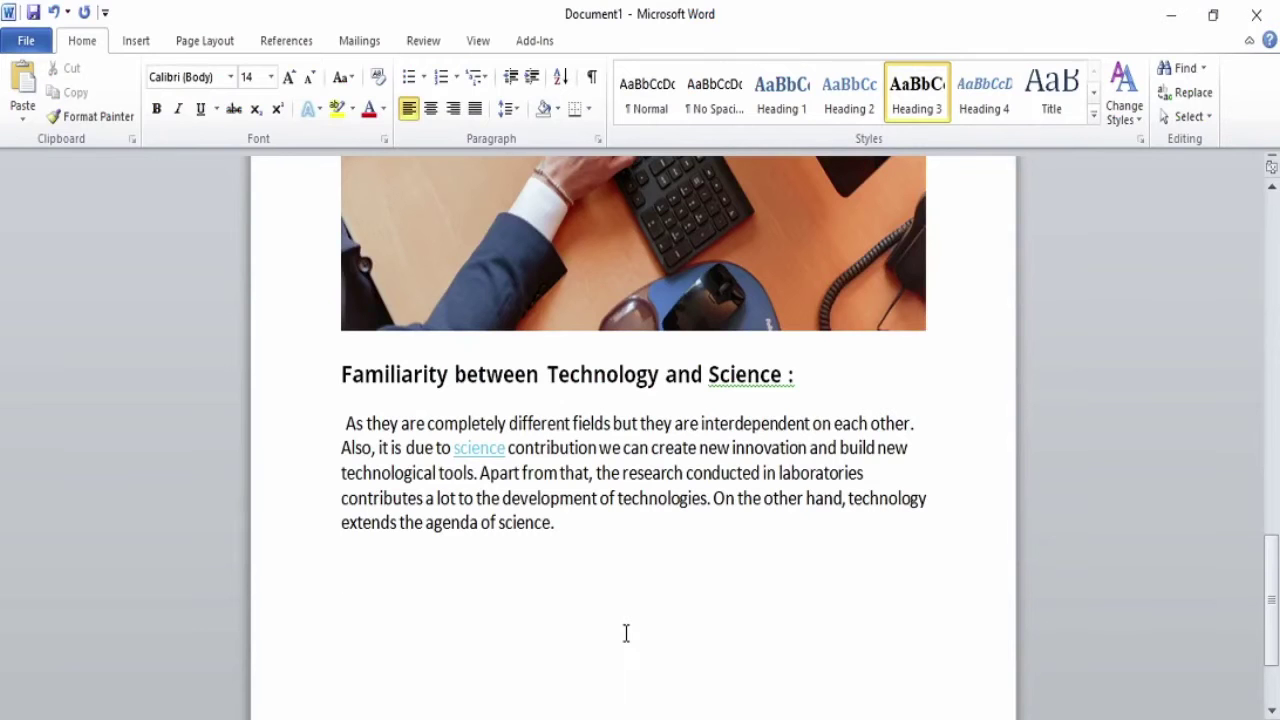
{"action": "key", "text": "ctrl+v"}
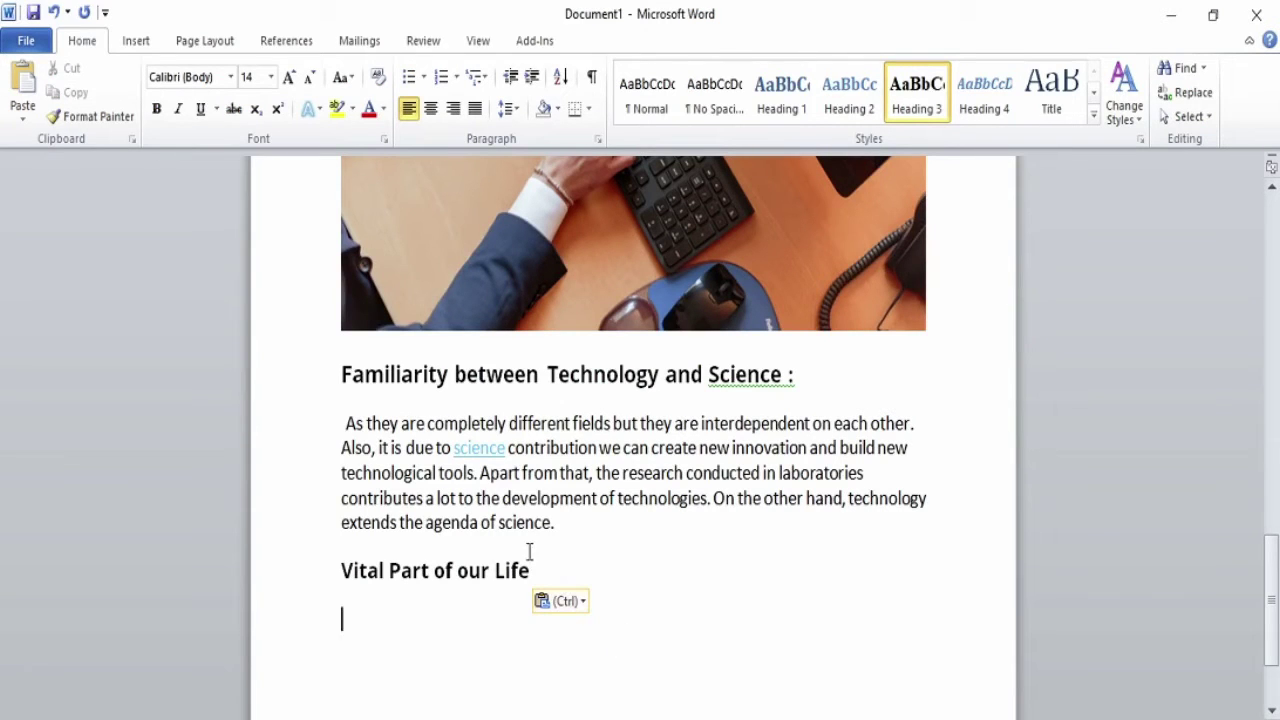
Set the pasted "Vital Part of our Life" heading's font to Arial and add a space and a colon after it
{"action": "left_click_drag", "start_coordinate": [528, 575], "coordinate": [289, 591]}
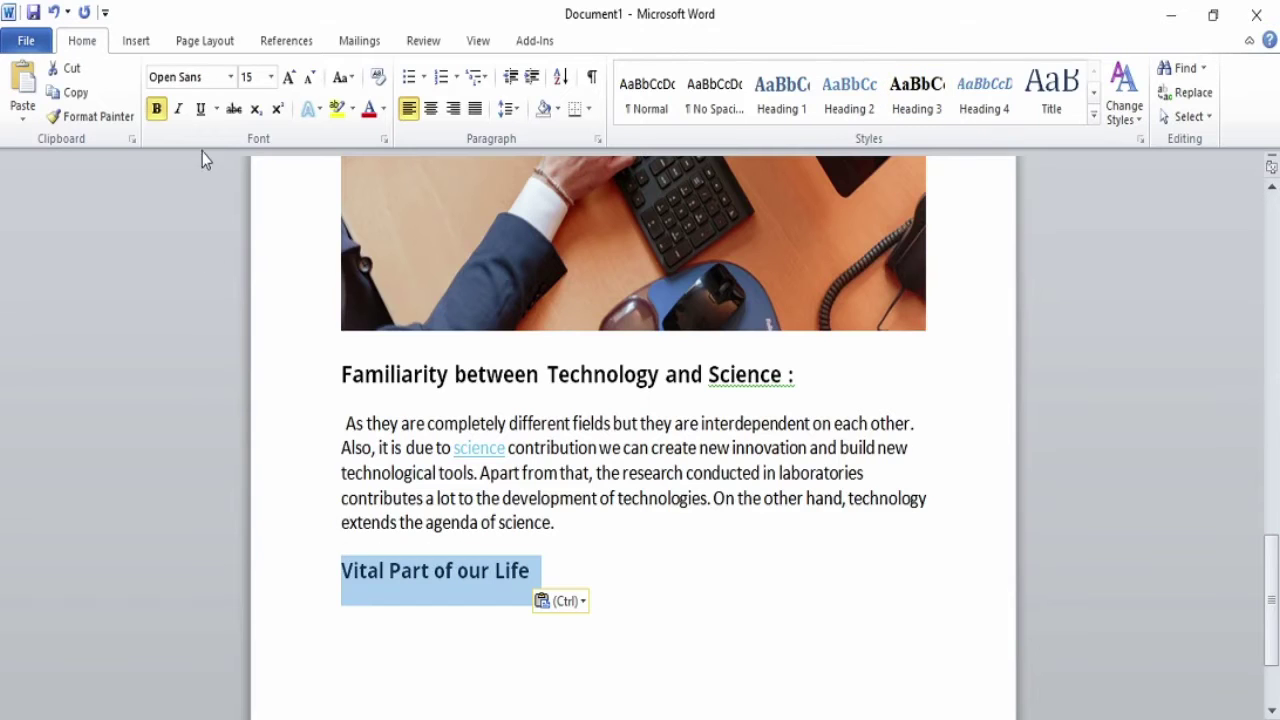
{"action": "left_click", "coordinate": [229, 77]}
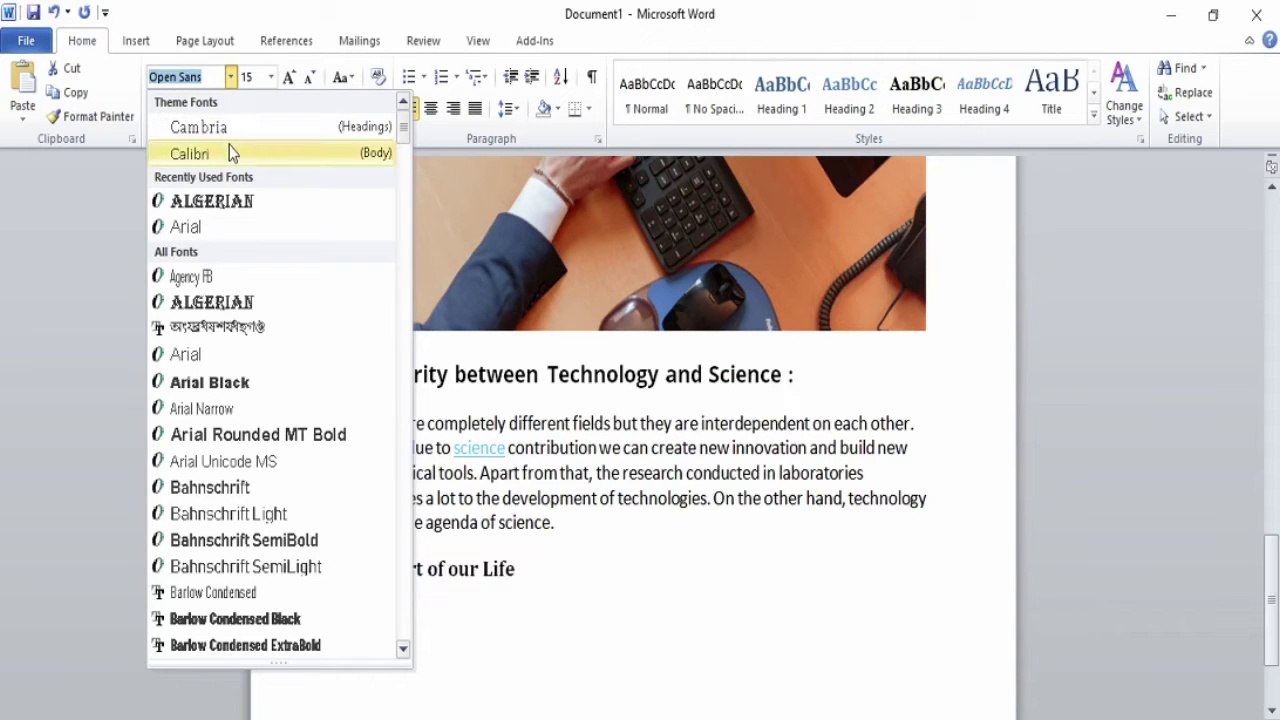
{"action": "left_click", "coordinate": [222, 229]}
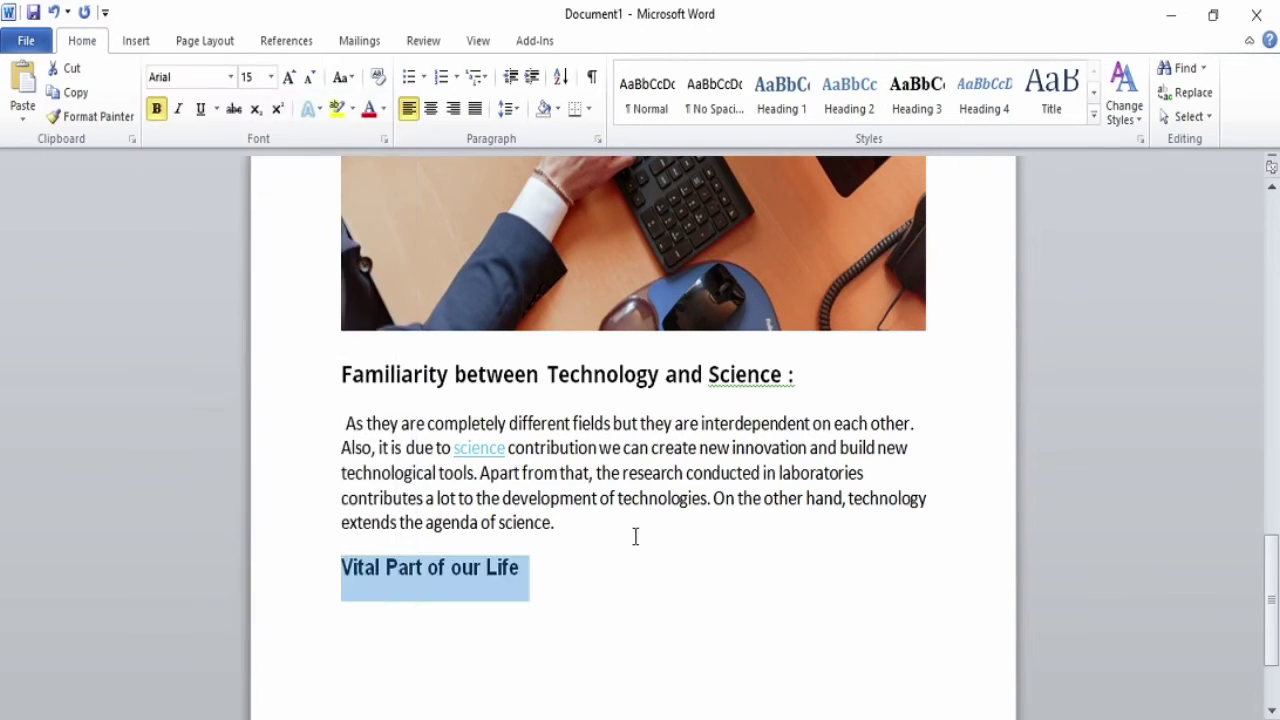
{"action": "left_click", "coordinate": [554, 550]}
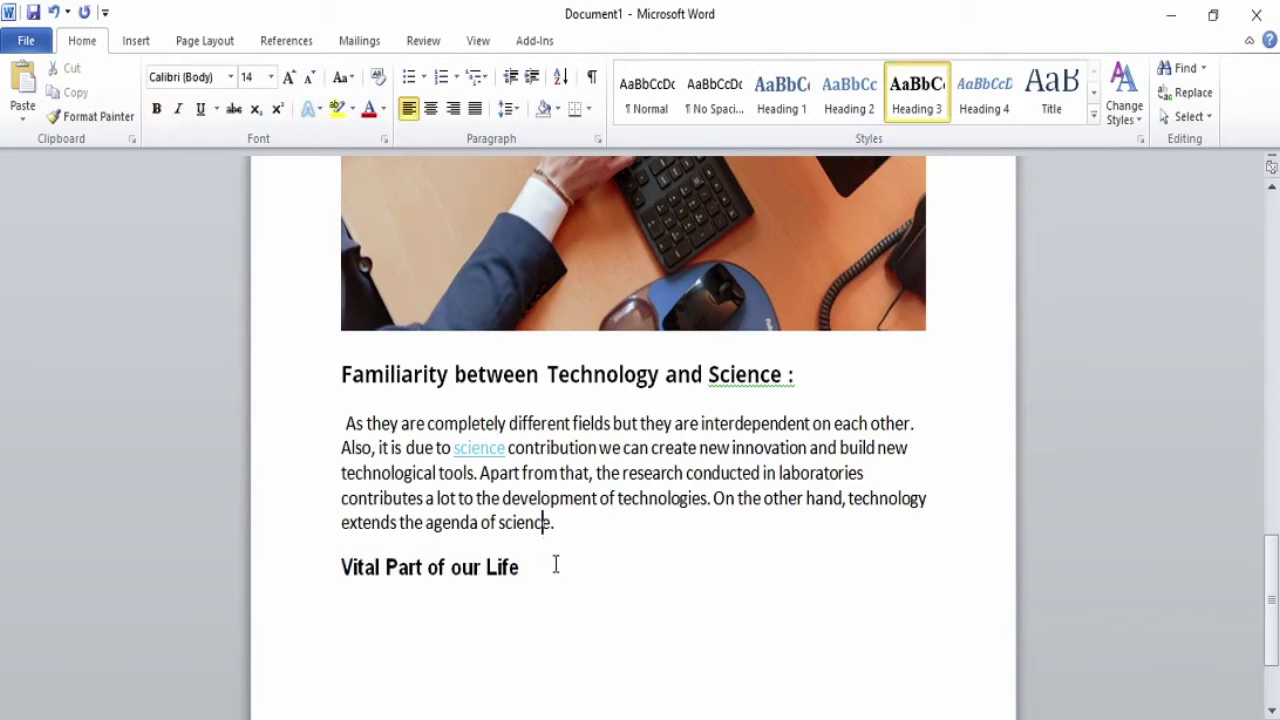
{"action": "left_click", "coordinate": [568, 592]}
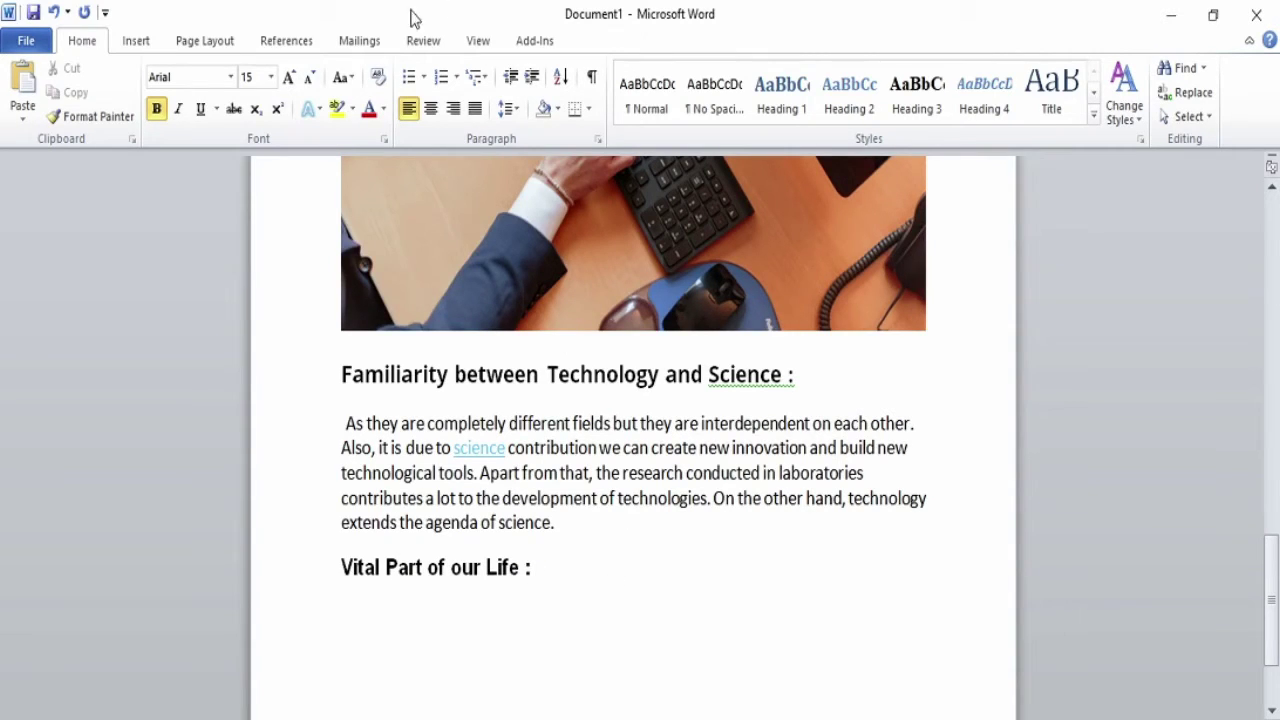
Turn off bold after the "Vital Part of our Life" colon and paste there the toppr paragraph starting "Regularly evolving technology"
{"action": "left_click", "coordinate": [155, 113]}
{"action": "left_click", "coordinate": [757, 680]}
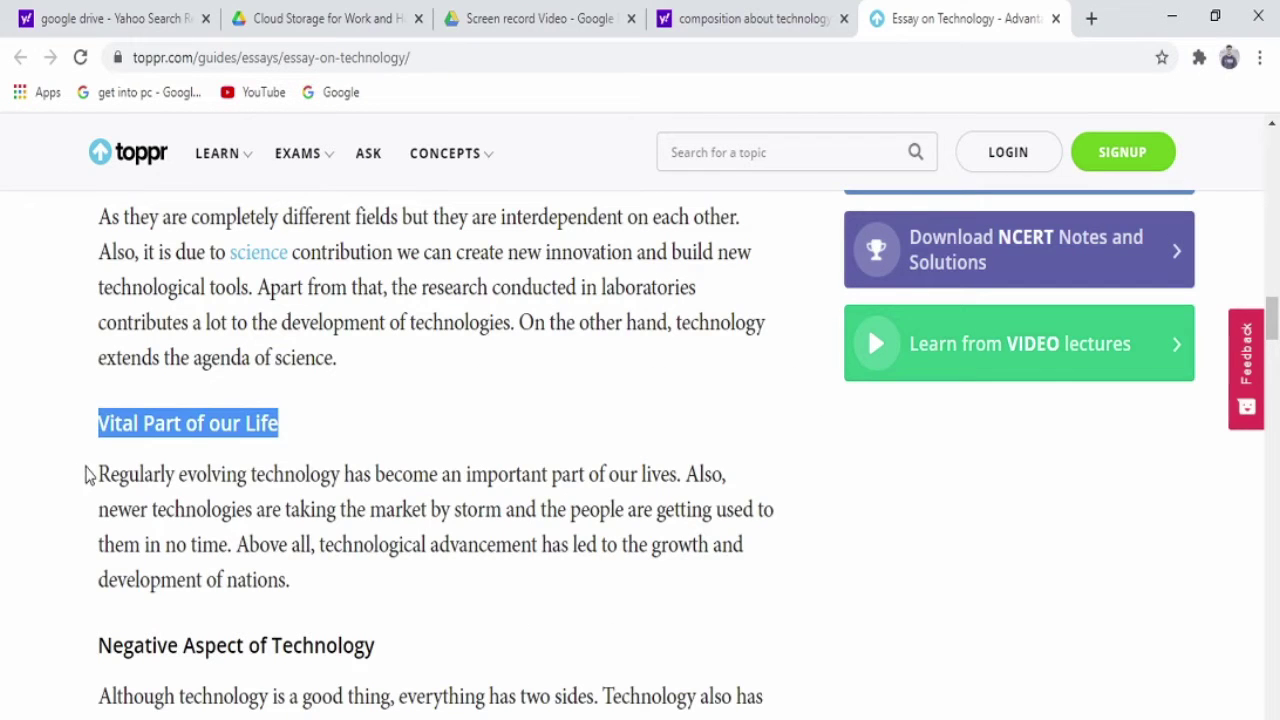
{"action": "left_click_drag", "start_coordinate": [97, 474], "coordinate": [734, 574]}
{"action": "key", "text": "ctrl+c"}
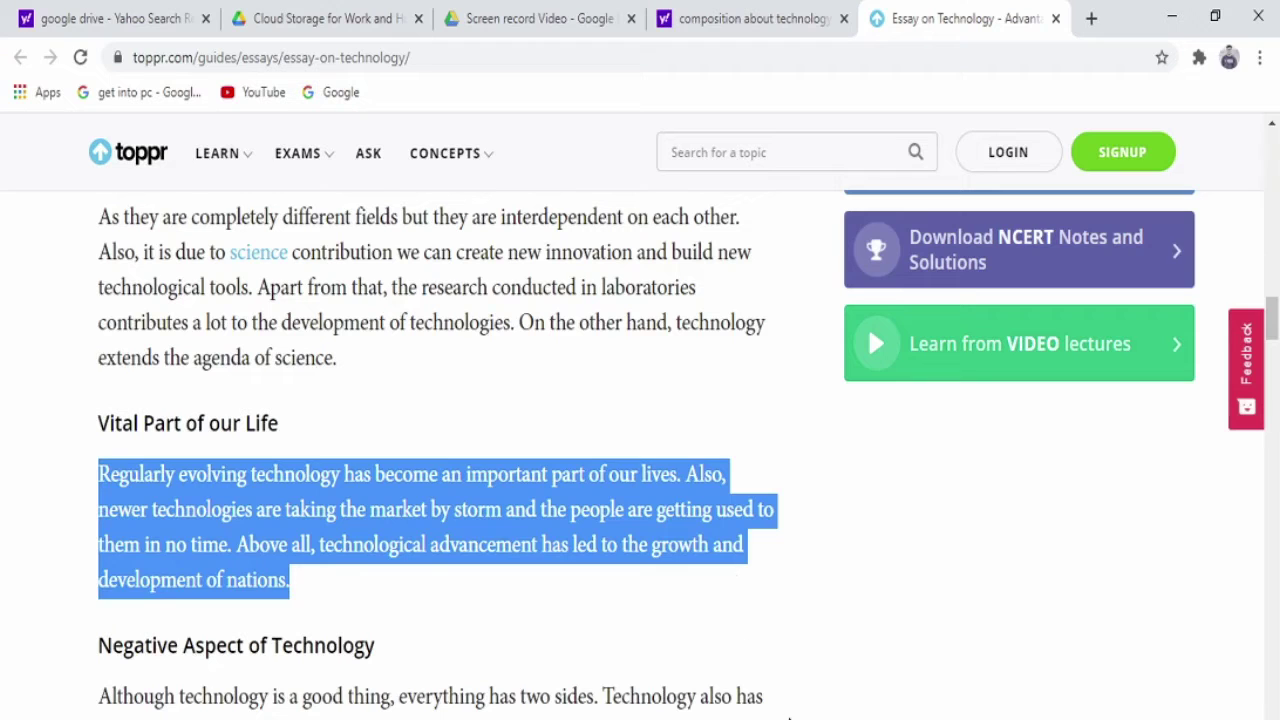
{"action": "left_click", "coordinate": [710, 700]}
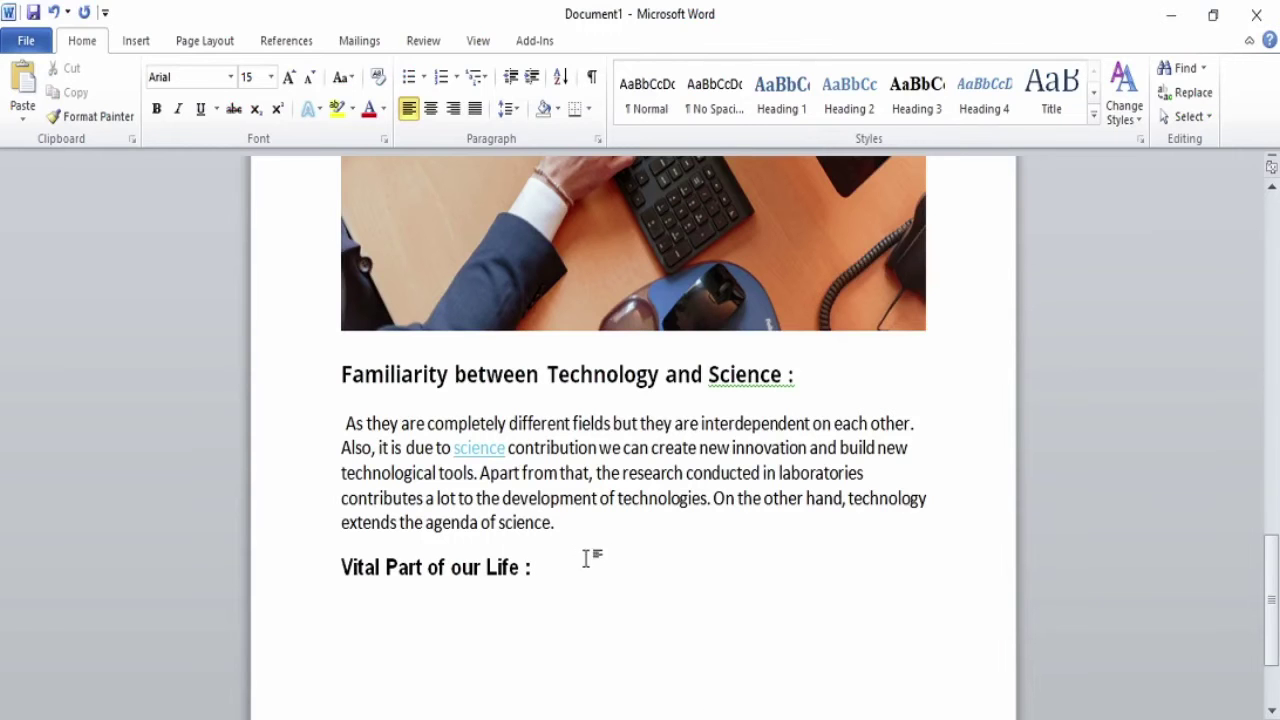
{"action": "key", "text": "ctrl+v"}
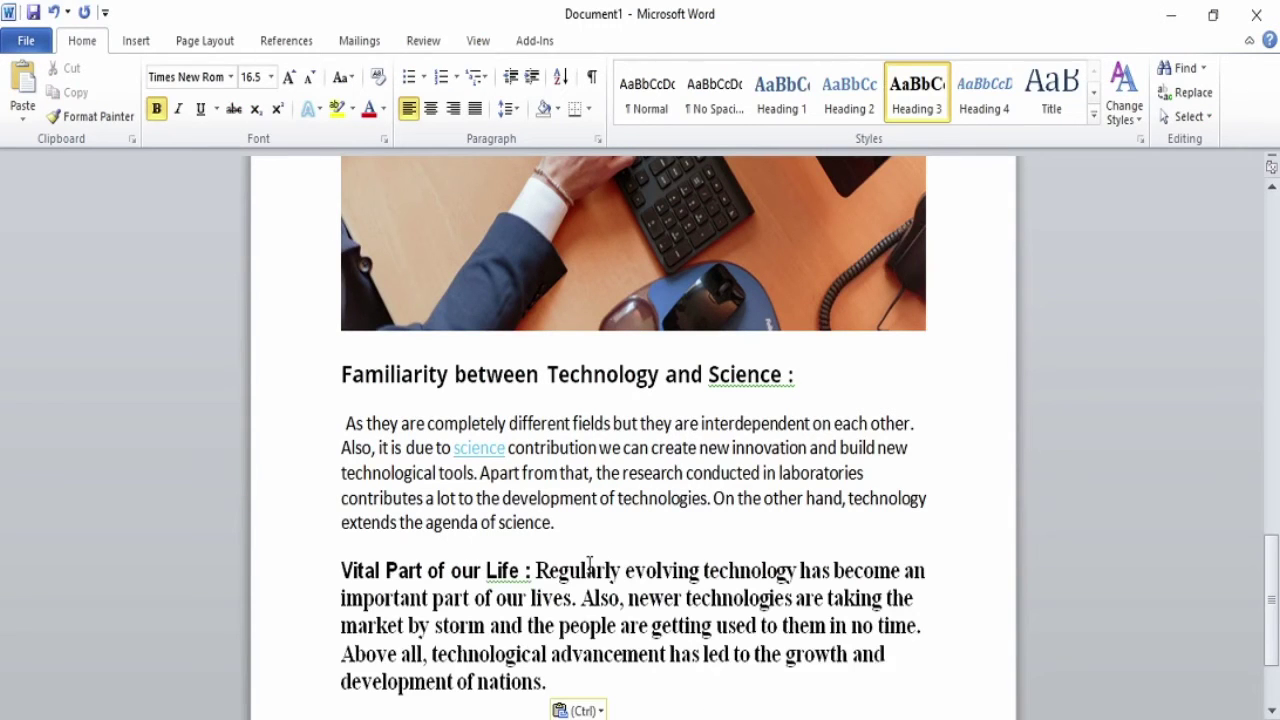
Format the pasted "Regularly evolving technology" paragraph as non-bold Calibri at size 14
{"action": "left_click_drag", "start_coordinate": [537, 570], "coordinate": [866, 697]}
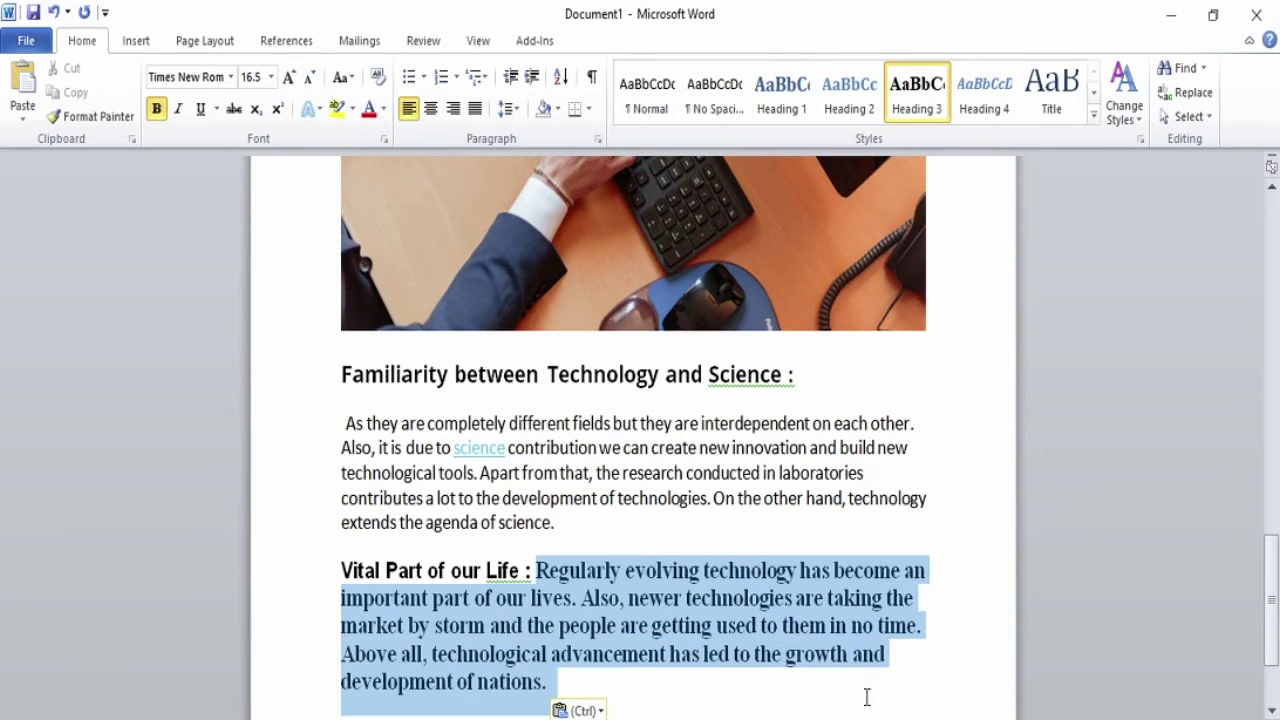
{"action": "left_click", "coordinate": [156, 108]}
{"action": "left_click", "coordinate": [270, 77]}
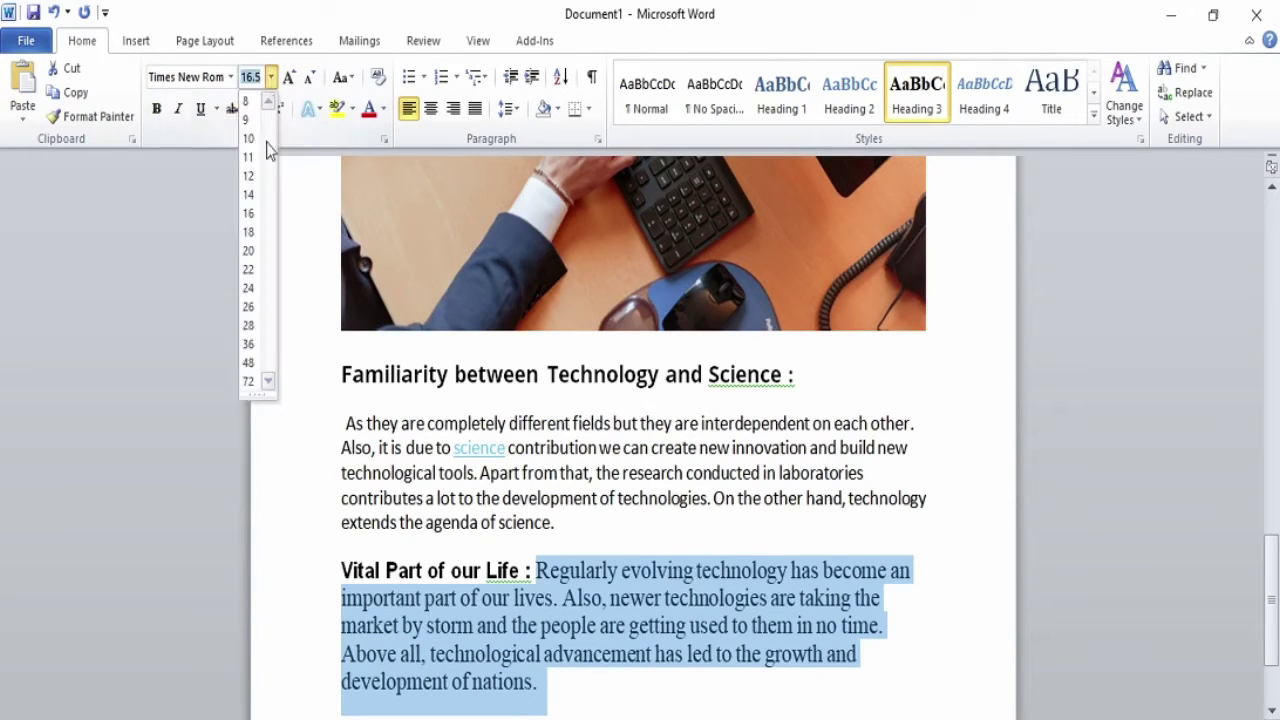
{"action": "left_click", "coordinate": [250, 196]}
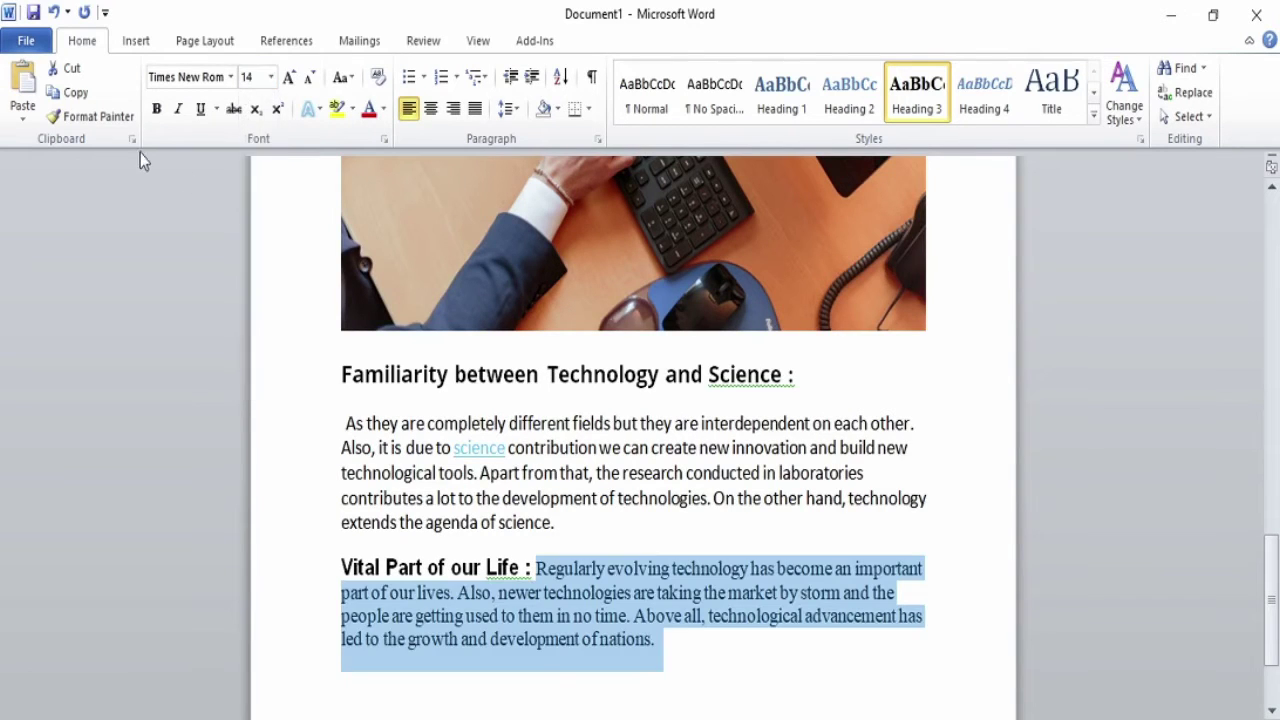
{"action": "left_click", "coordinate": [230, 77]}
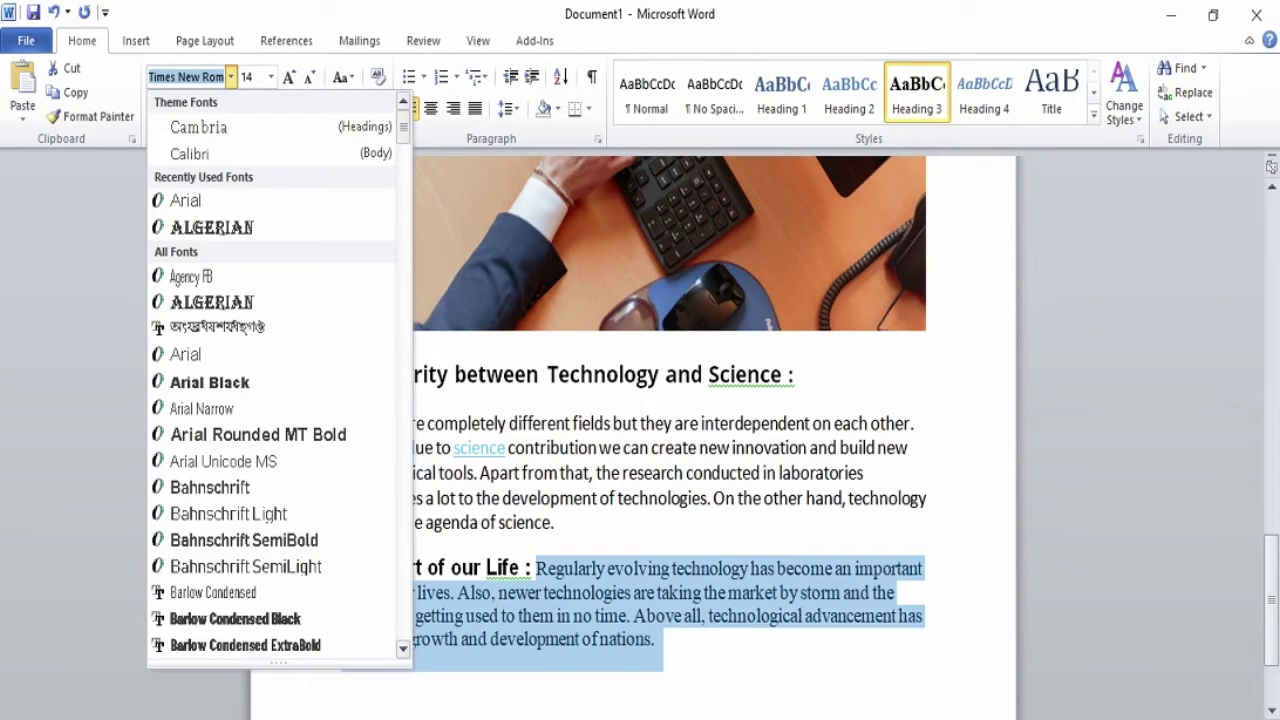
{"action": "left_click", "coordinate": [245, 154]}
{"action": "left_click", "coordinate": [723, 668]}
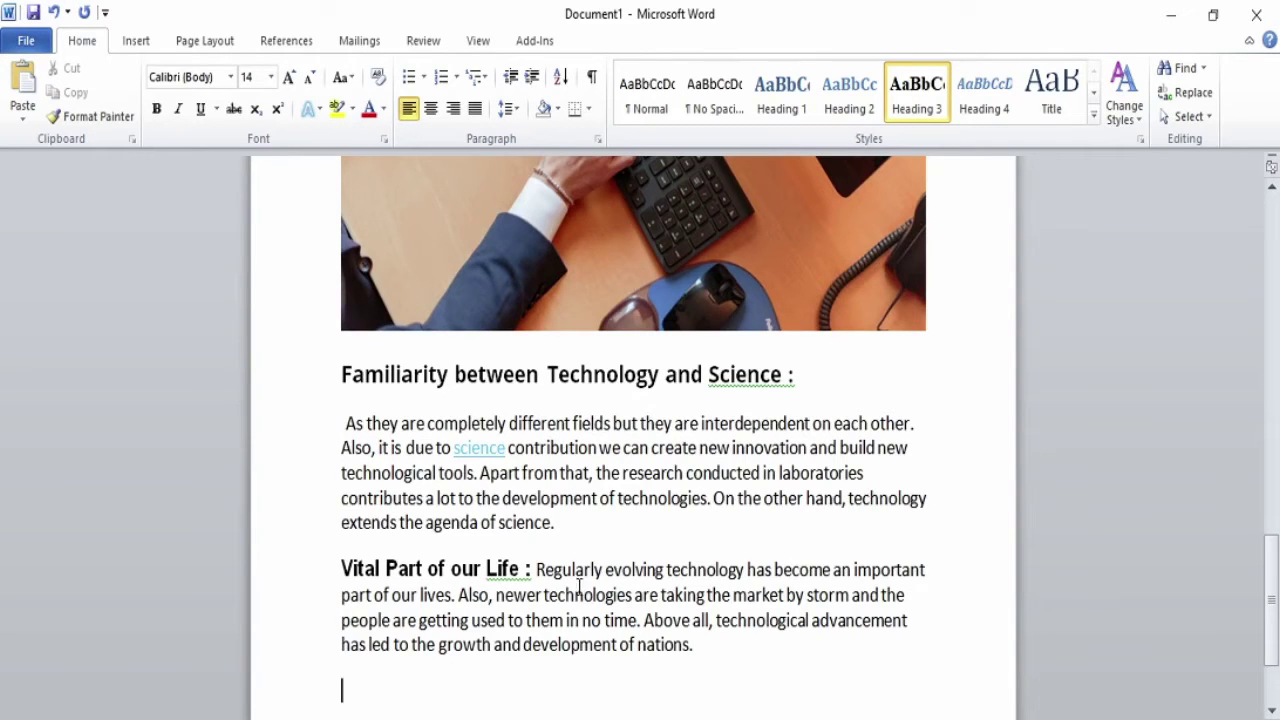
Remove the space before the colon in the "Vital Part of our Life" heading
{"action": "left_click", "coordinate": [526, 569]}
{"action": "type", "text": "b"}
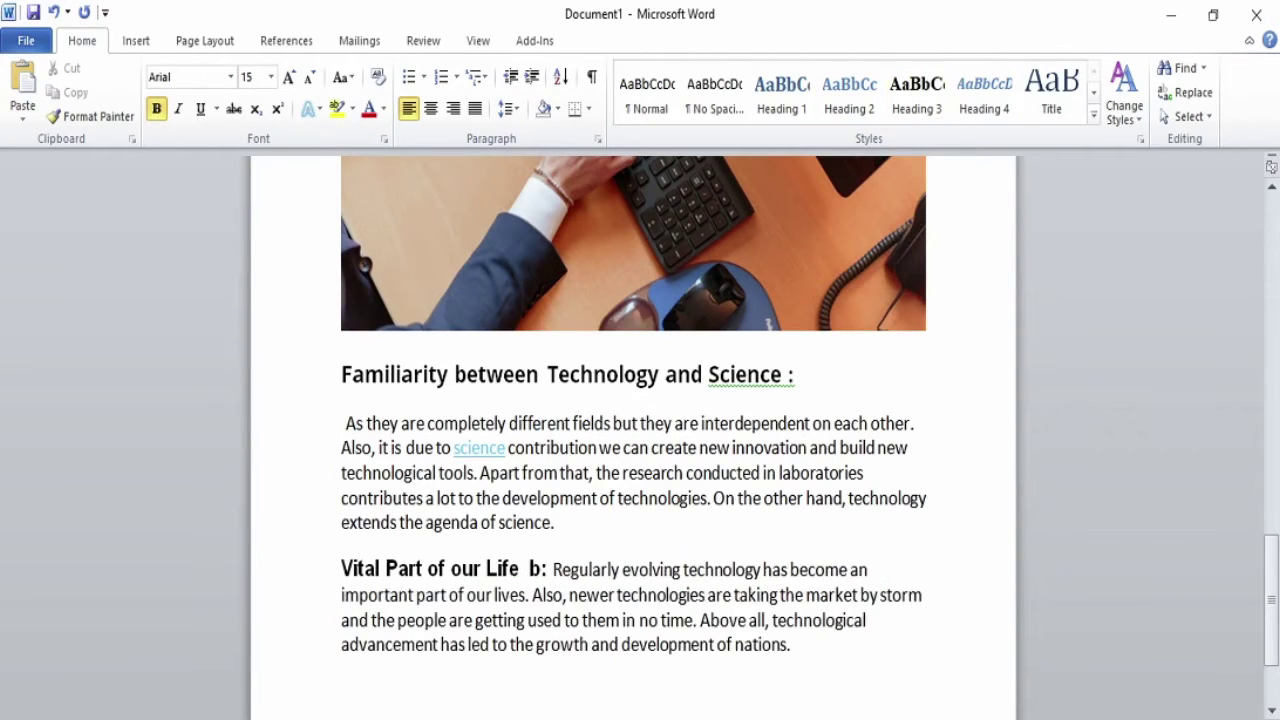
{"action": "key", "text": "BackSpace"}
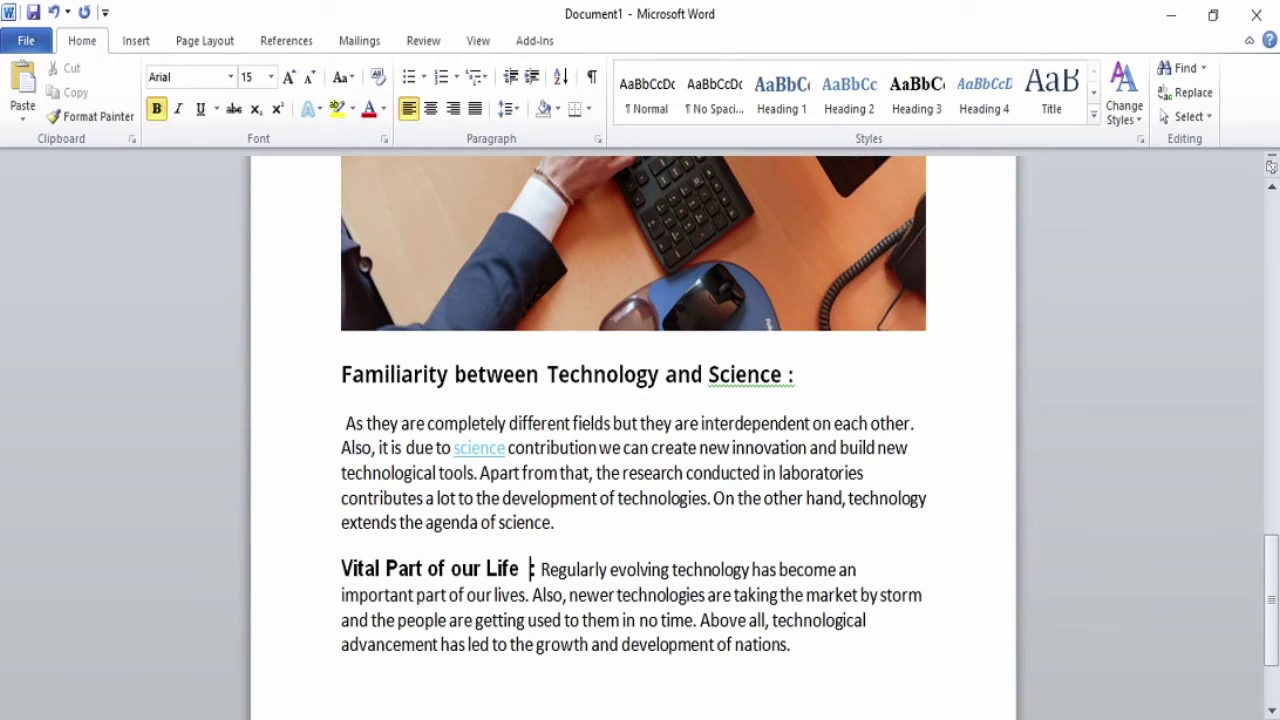
{"action": "left_click", "coordinate": [749, 692]}
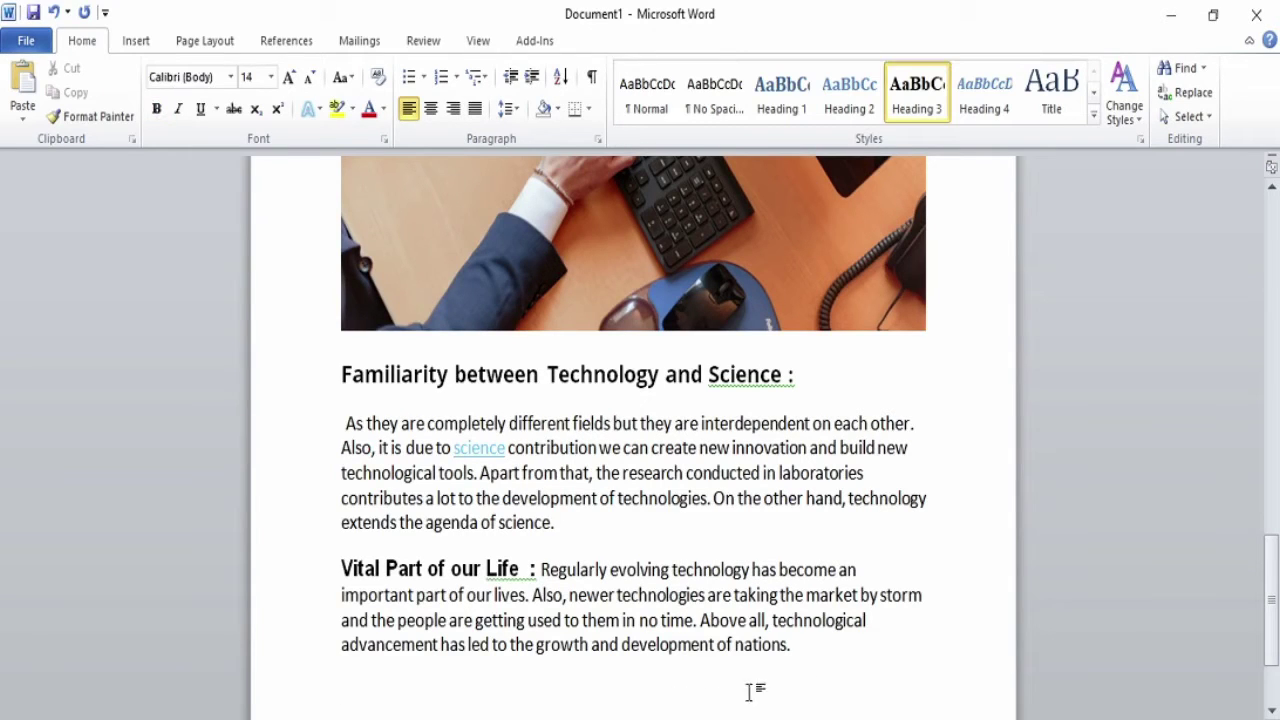
{"action": "left_click", "coordinate": [541, 569]}
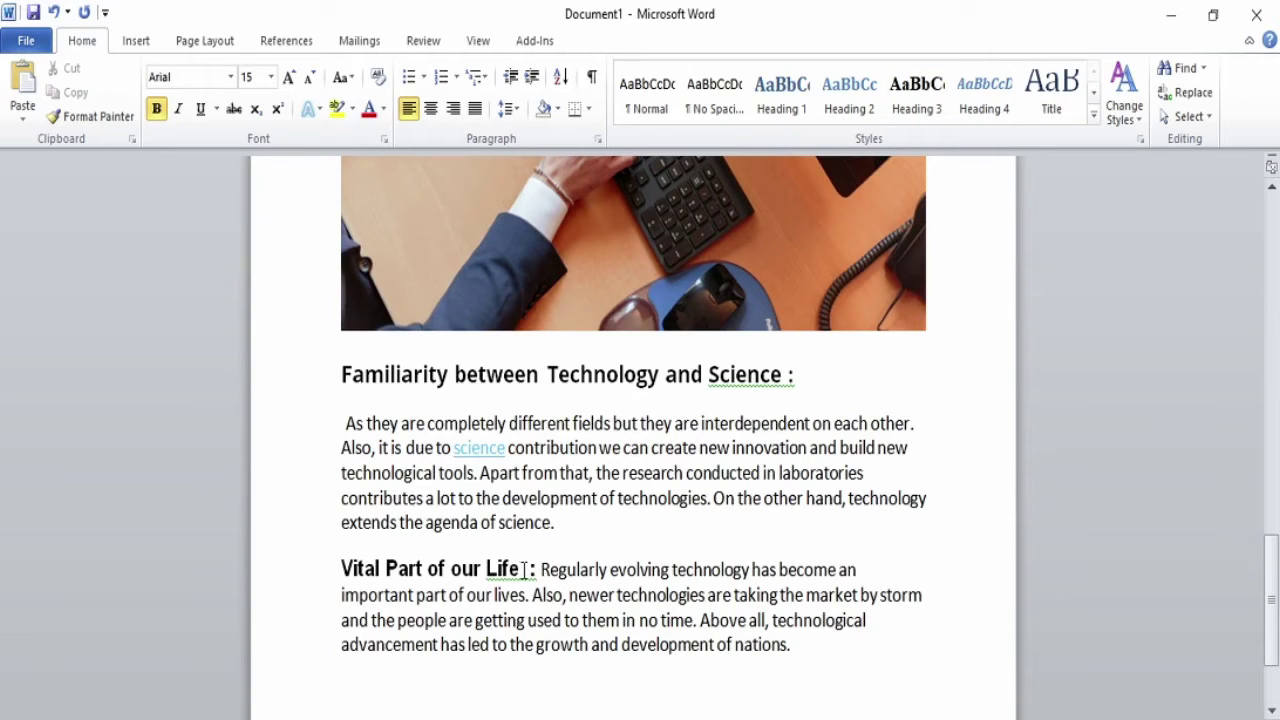
{"action": "key", "text": "BackSpace"}
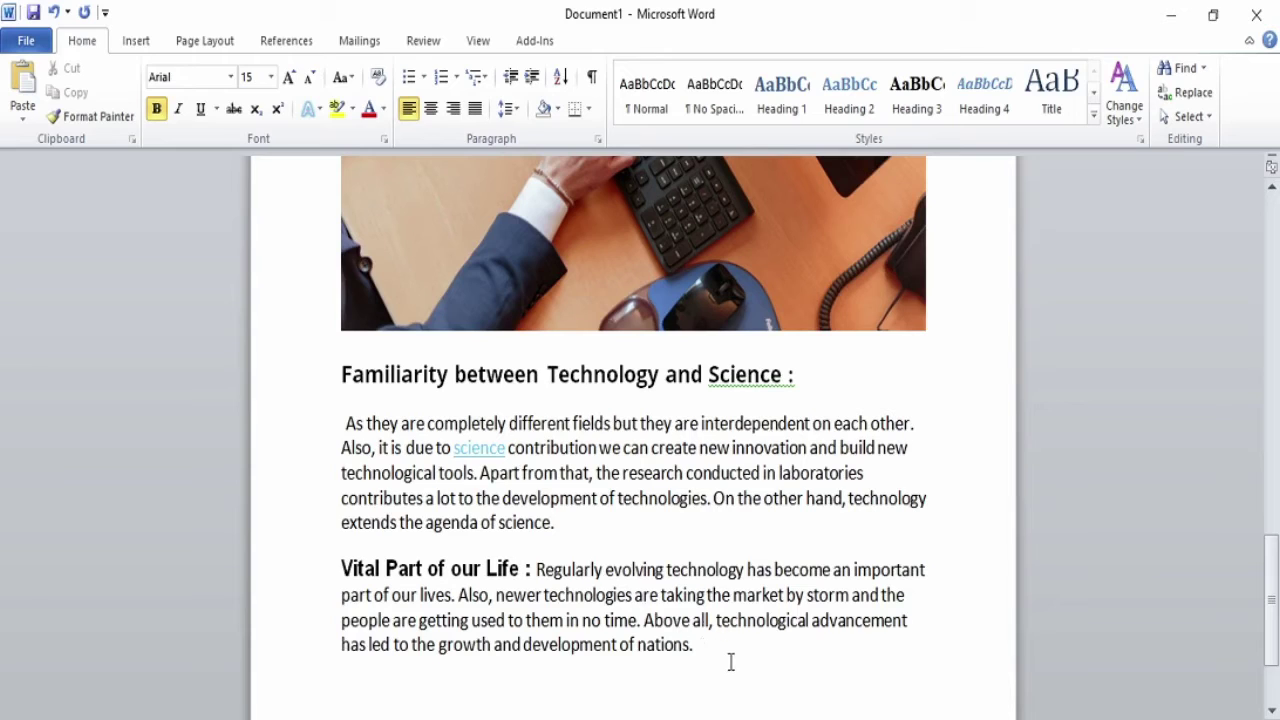
{"action": "left_click", "coordinate": [666, 652]}
{"action": "left_click", "coordinate": [537, 569]}
{"action": "left_click", "coordinate": [526, 569]}
{"action": "key", "text": "BackSpace"}
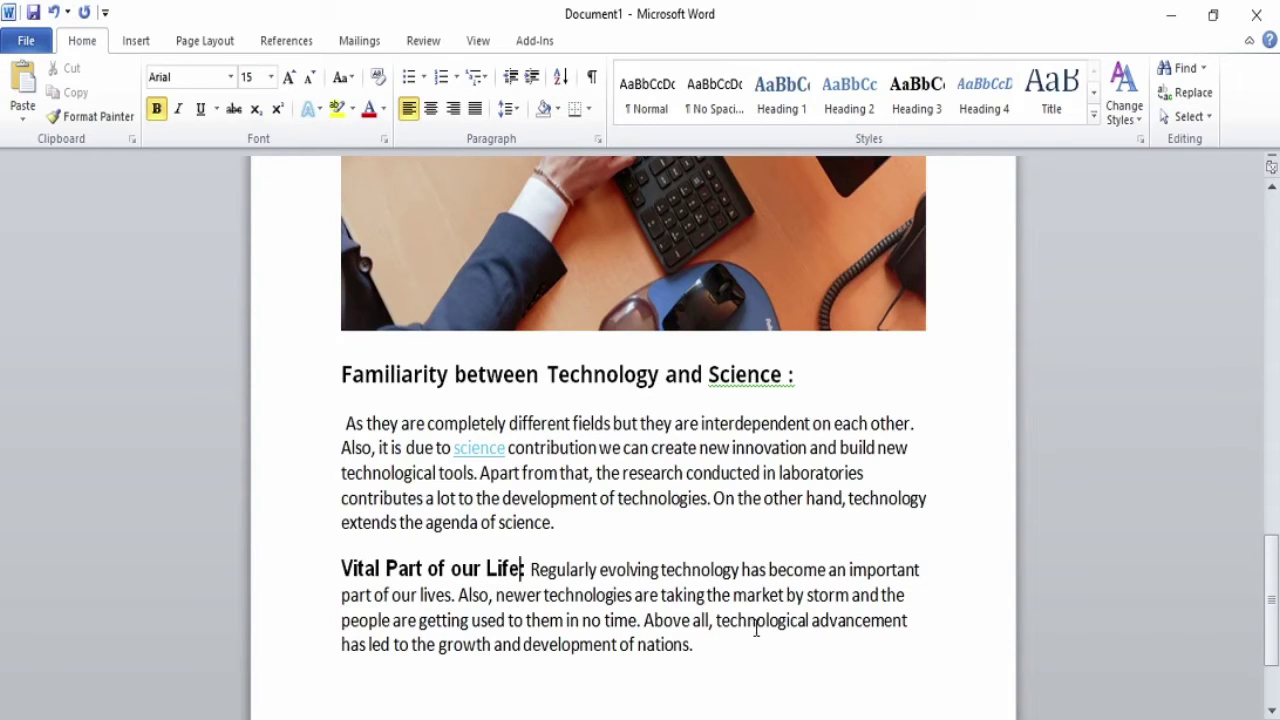
{"action": "left_click", "coordinate": [757, 637]}
Delete the question mark before the colon in the "Essay on Technology – A Boon or Bane" heading
{"action": "scroll", "coordinate": [683, 545], "scroll_direction": "up", "scroll_amount": 4}
{"action": "scroll", "coordinate": [683, 545], "scroll_direction": "up", "scroll_amount": 15}
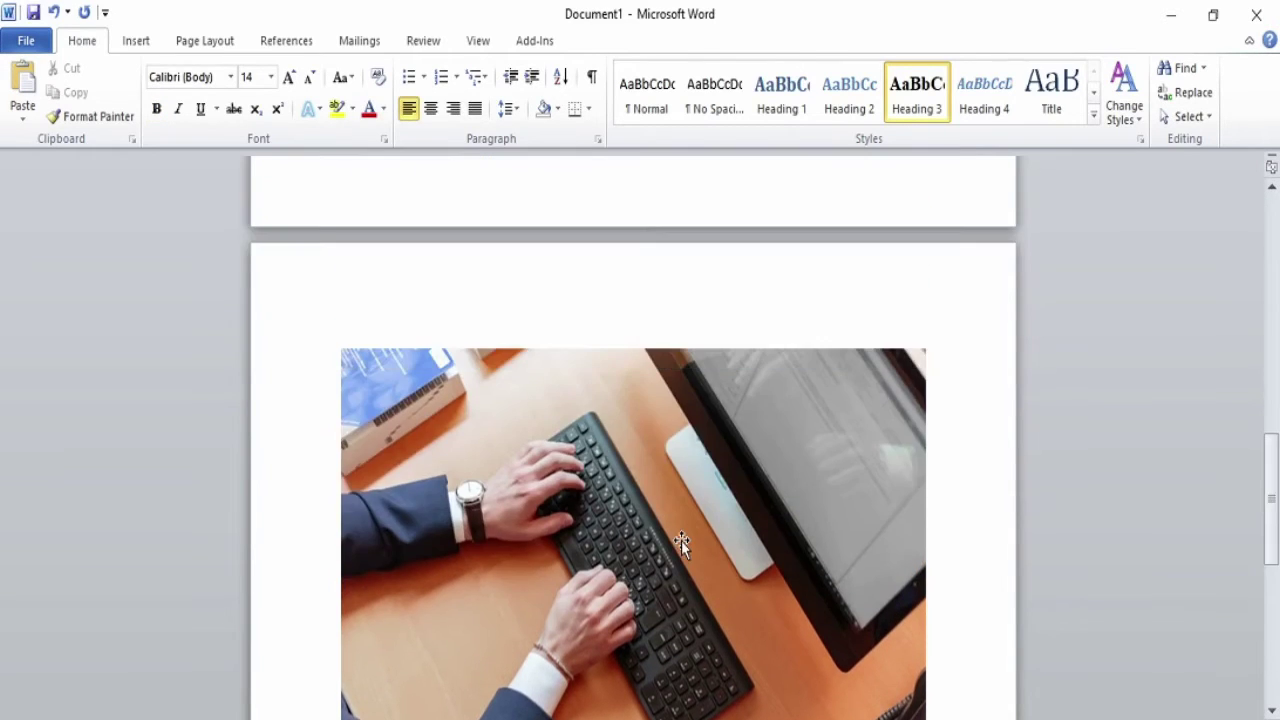
{"action": "scroll", "coordinate": [684, 541], "scroll_direction": "up", "scroll_amount": 2}
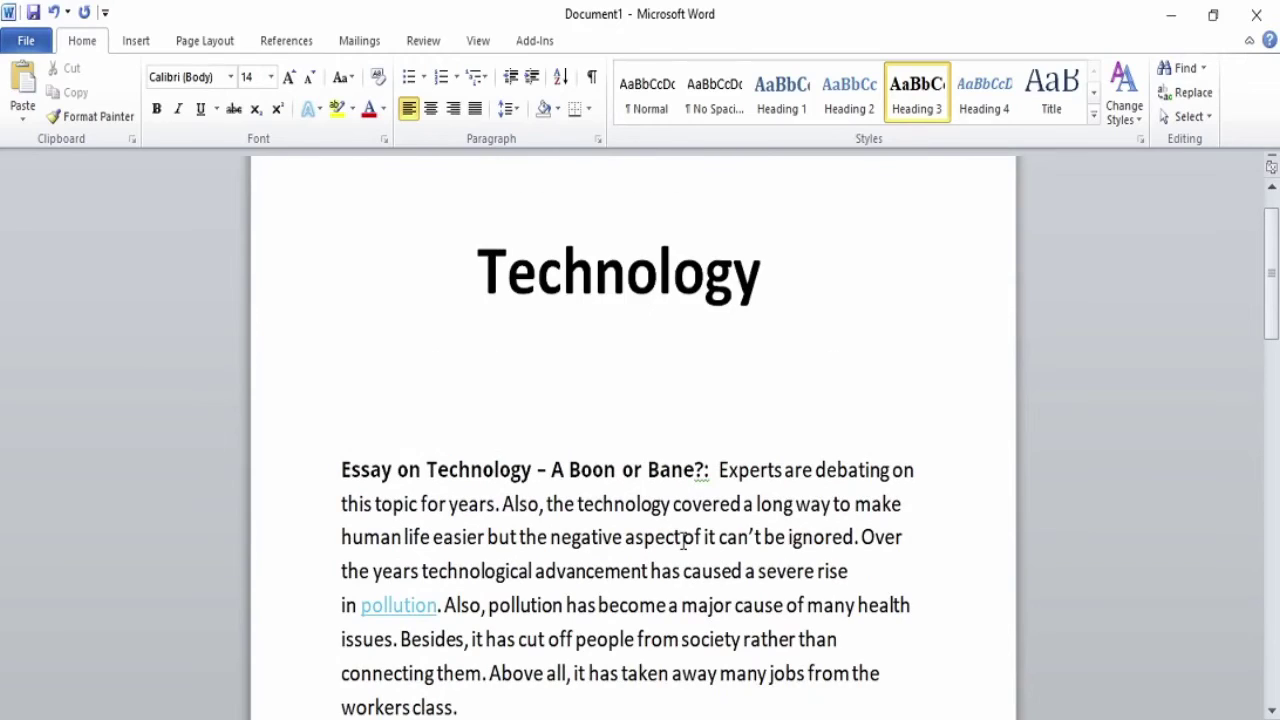
{"action": "left_click", "coordinate": [703, 467]}
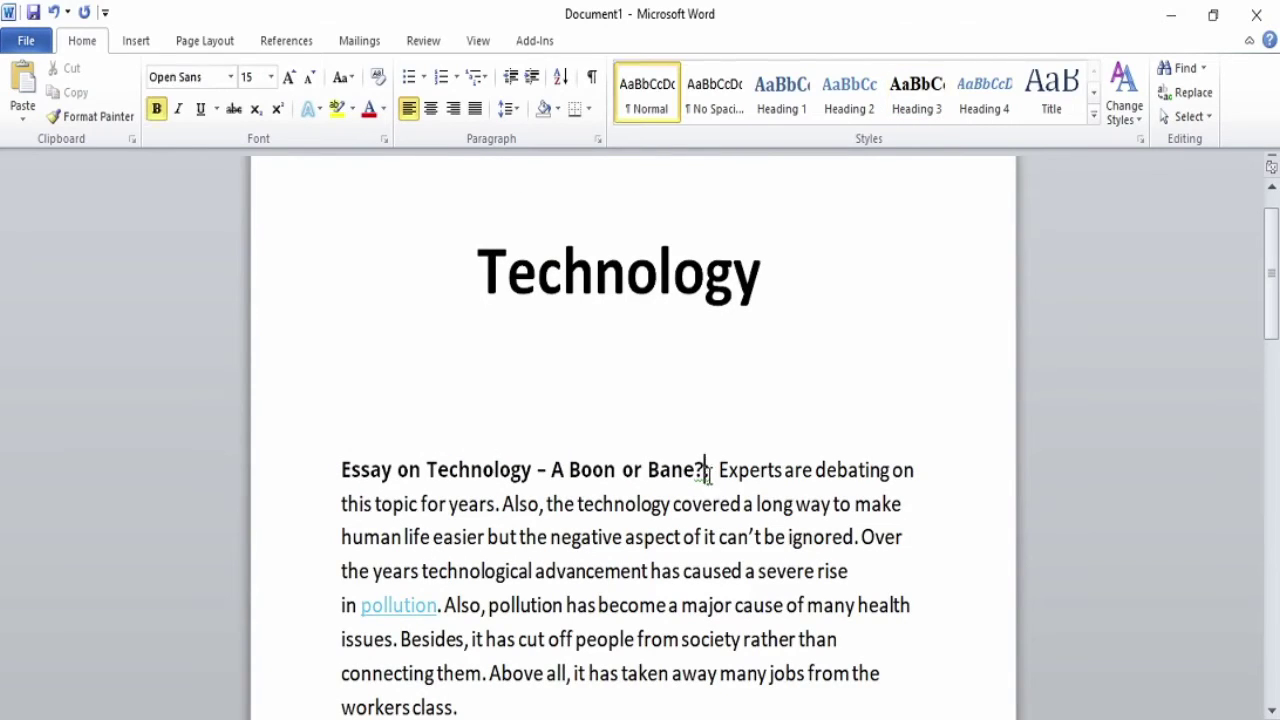
{"action": "key", "text": "BackSpace"}
{"action": "key", "text": "BackSpace"}
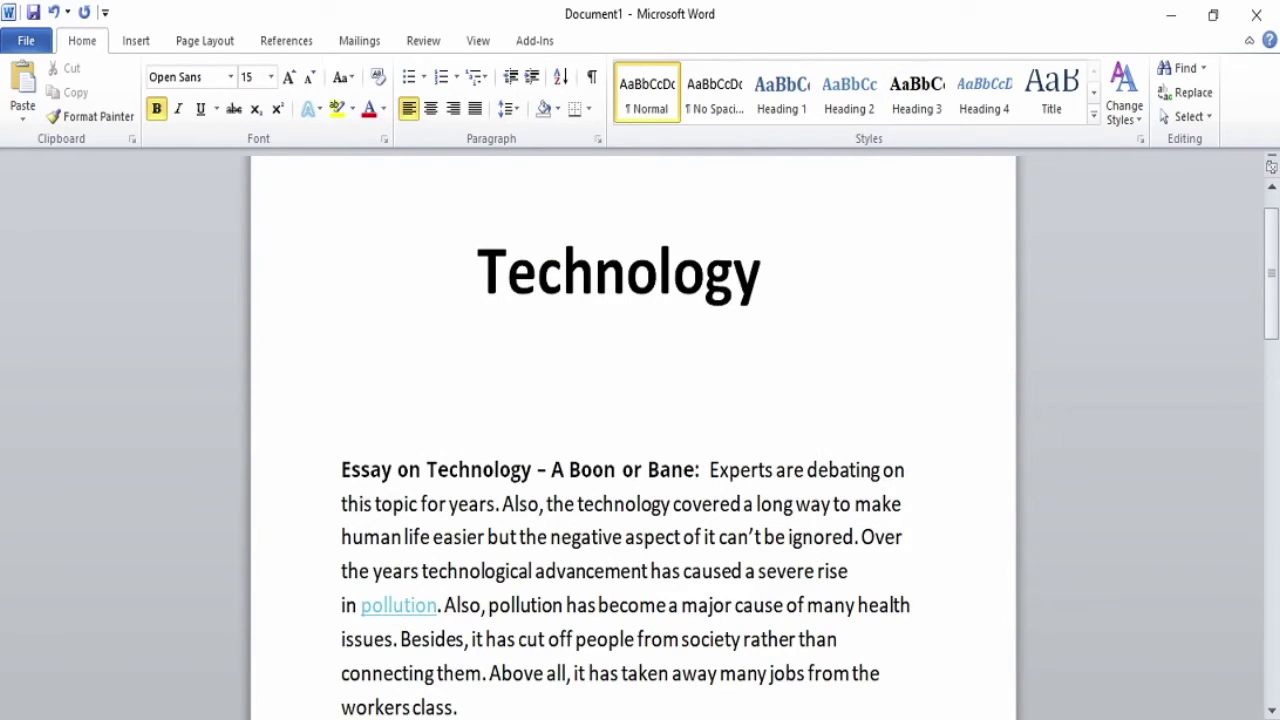
{"action": "left_click", "coordinate": [612, 700]}
Copy the toppr heading "Negative Aspect of Technology" and paste it on a new line below the "Vital Part of our Life" paragraph in Word
{"action": "scroll", "coordinate": [566, 598], "scroll_direction": "up", "scroll_amount": 1}
{"action": "scroll", "coordinate": [566, 601], "scroll_direction": "down", "scroll_amount": 20}
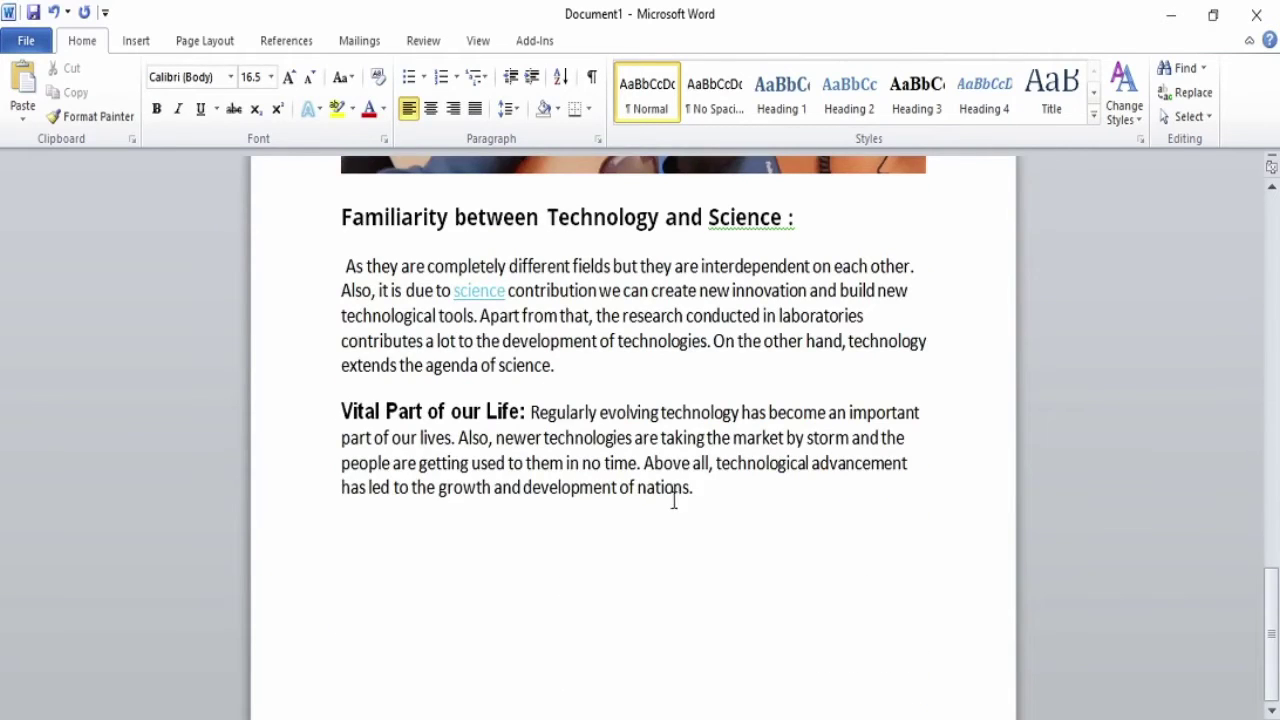
{"action": "left_click", "coordinate": [745, 493]}
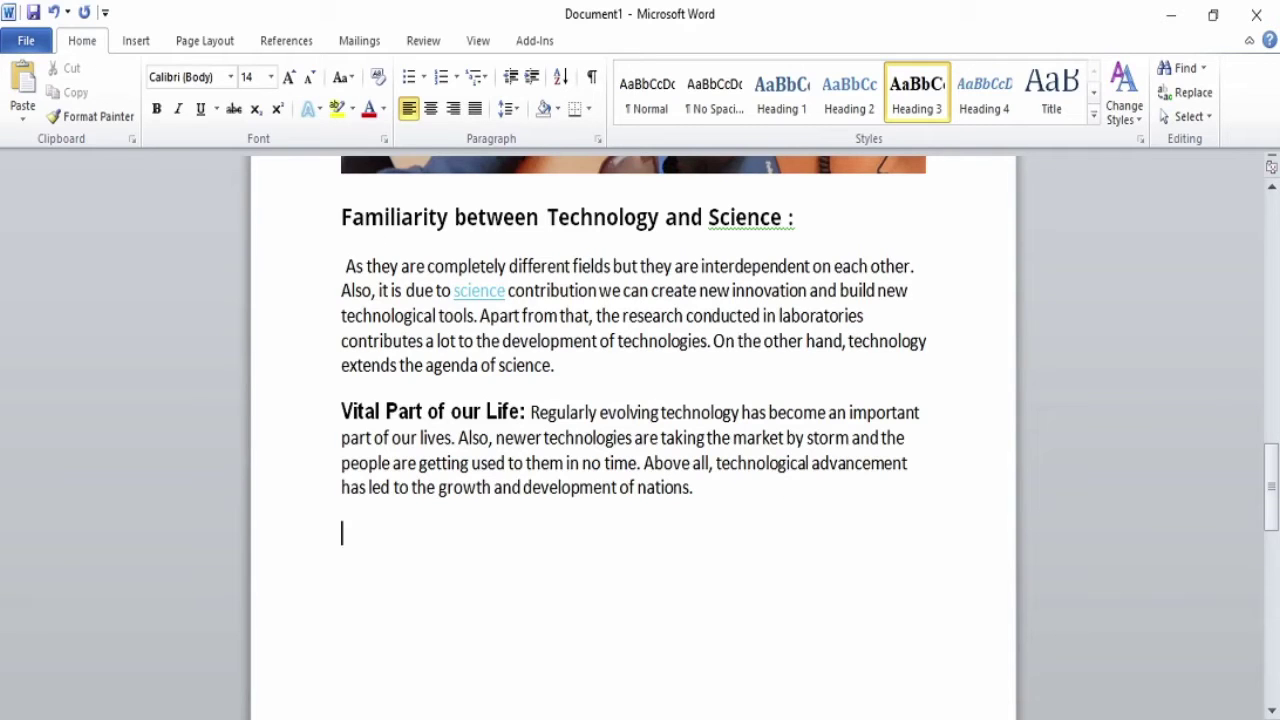
{"action": "mouse_move", "coordinate": [774, 718]}
{"action": "left_click", "coordinate": [774, 690]}
{"action": "scroll", "coordinate": [277, 537], "scroll_direction": "down", "scroll_amount": 5}
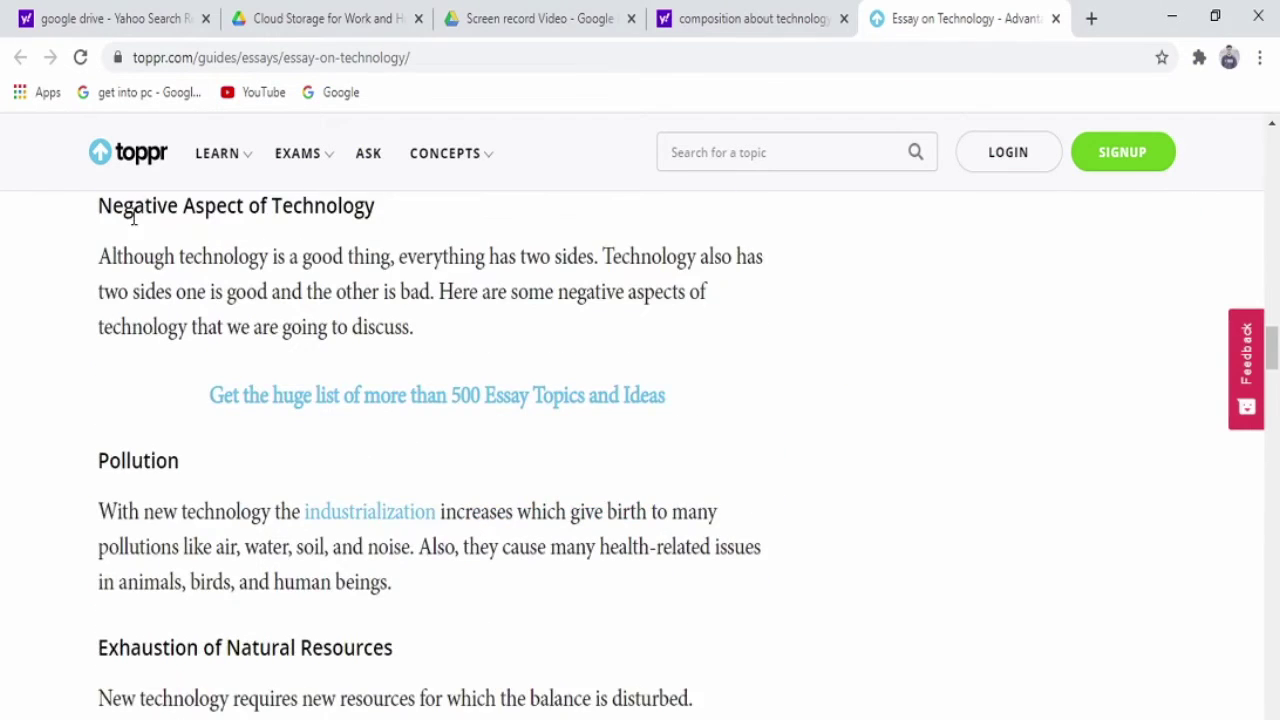
{"action": "scroll", "coordinate": [134, 218], "scroll_direction": "up", "scroll_amount": 2}
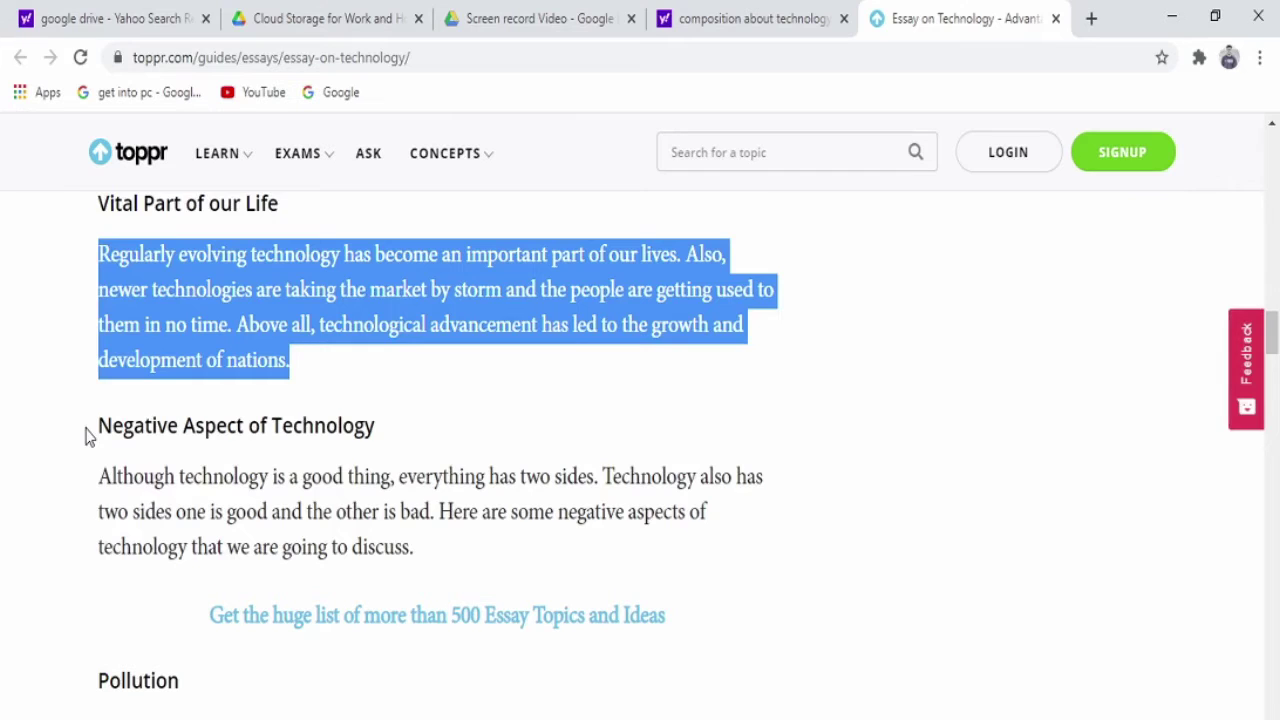
{"action": "left_click_drag", "start_coordinate": [94, 432], "coordinate": [393, 428]}
{"action": "key", "text": "ctrl+c"}
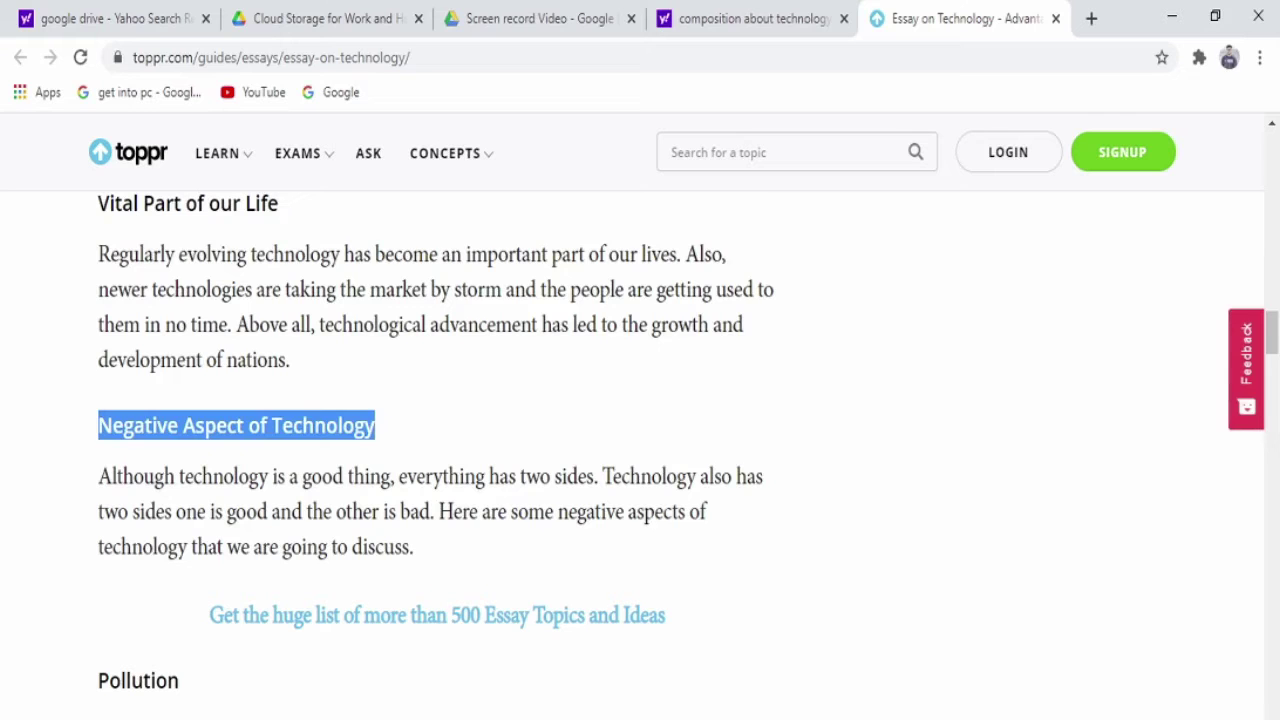
{"action": "left_click", "coordinate": [805, 690]}
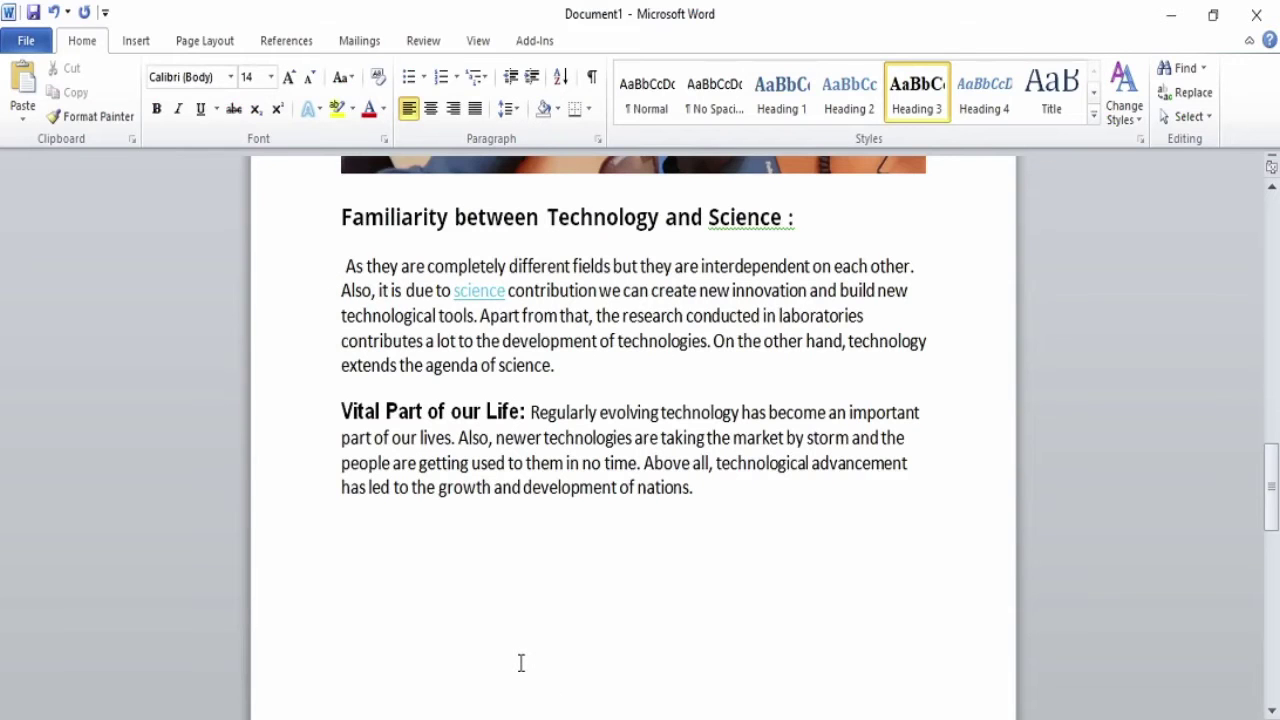
{"action": "key", "text": "ctrl+v"}
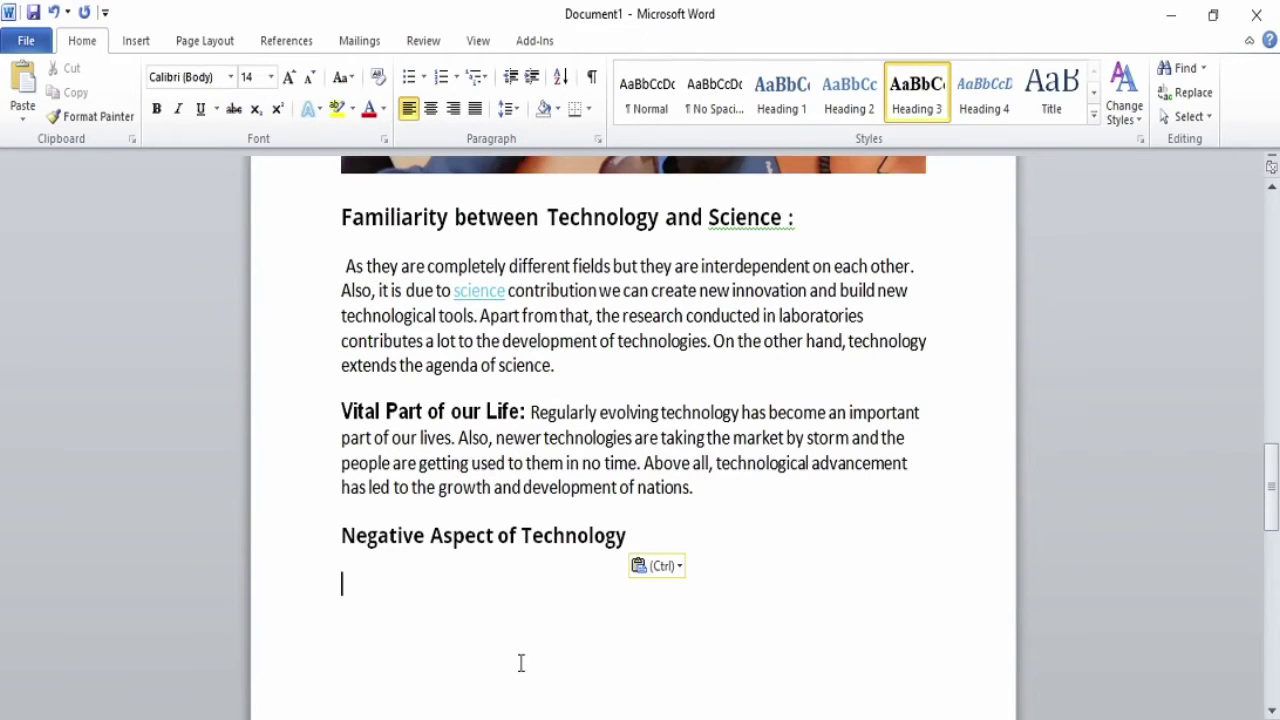
End the "Negative Aspect of Technology" heading with a colon directly after the last word, and turn off bold for the text following it
{"action": "left_click", "coordinate": [636, 535]}
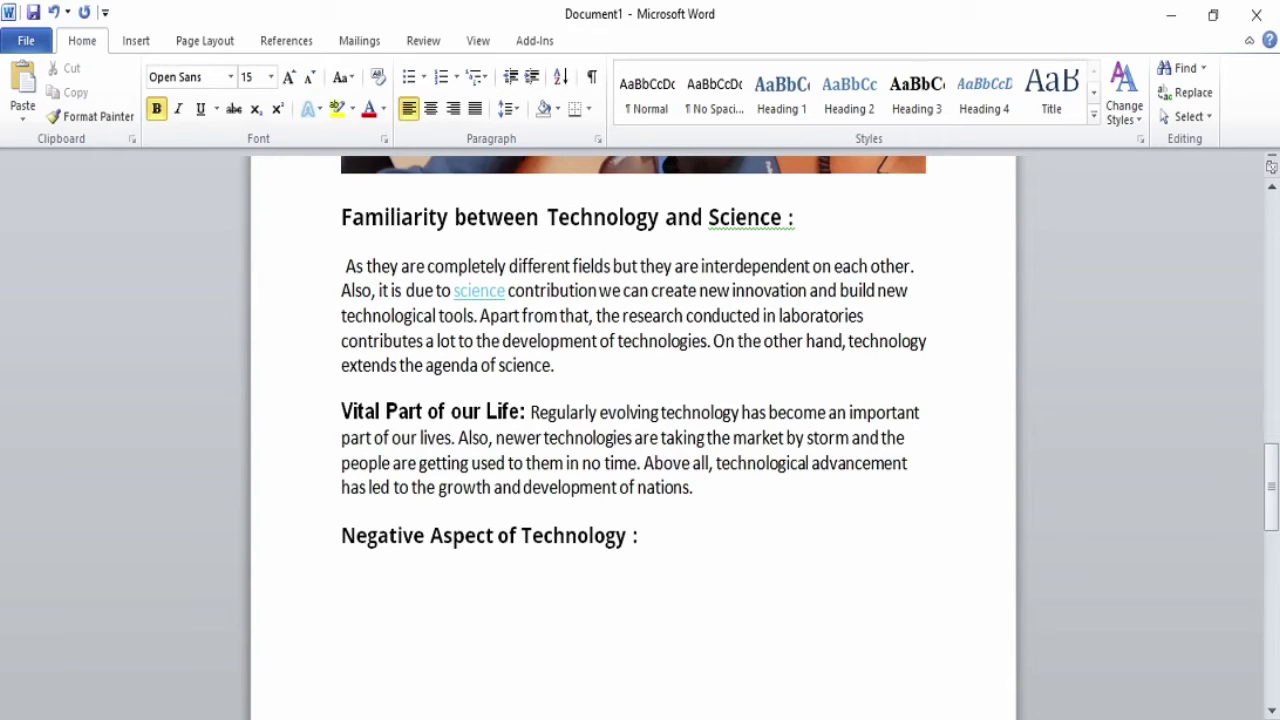
{"action": "left_click", "coordinate": [634, 537]}
{"action": "key", "text": "BackSpace"}
{"action": "key", "text": "BackSpace"}
{"action": "left_click", "coordinate": [652, 547]}
{"action": "left_click", "coordinate": [156, 108]}
Copy the toppr paragraph starting "Although technology is a good thing" and paste it after the "Negative Aspect of Technology" colon in Word
{"action": "mouse_move", "coordinate": [758, 718]}
{"action": "left_click", "coordinate": [706, 714]}
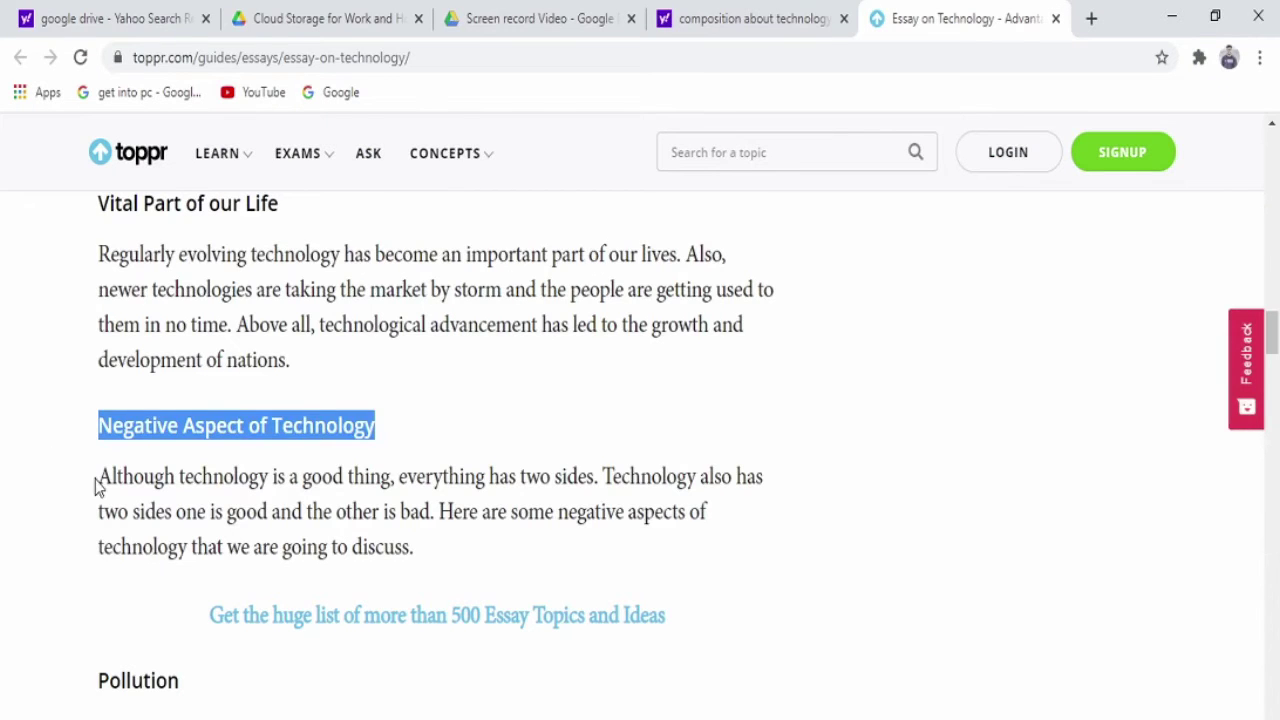
{"action": "left_click_drag", "start_coordinate": [98, 477], "coordinate": [337, 481]}
{"action": "left_click_drag", "start_coordinate": [787, 499], "coordinate": [801, 556]}
{"action": "key", "text": "ctrl+c"}
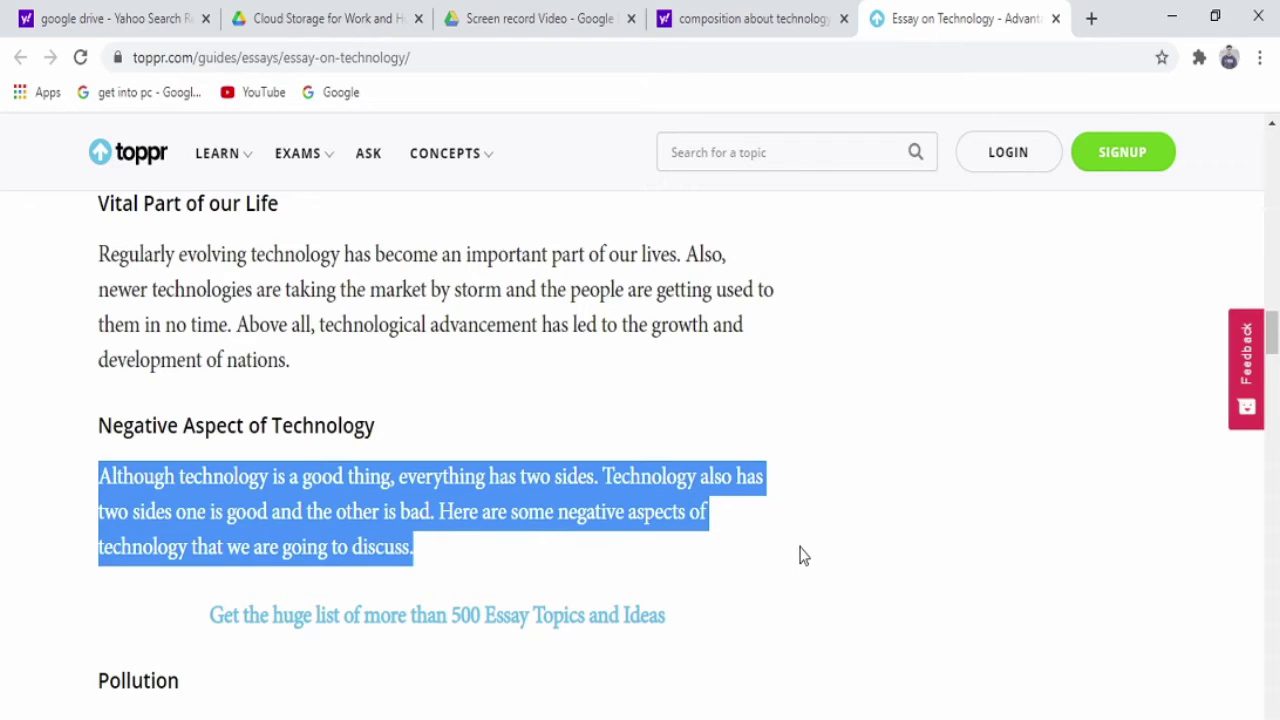
{"action": "left_click", "coordinate": [807, 675]}
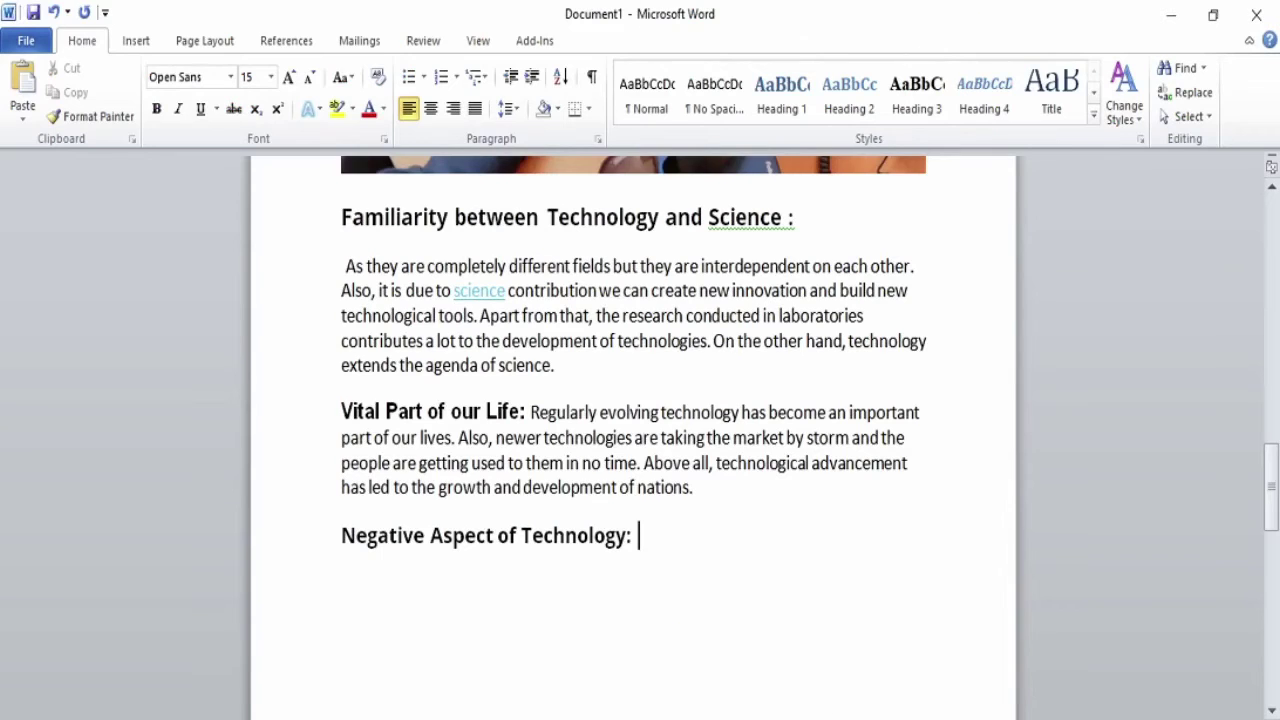
{"action": "key", "text": "ctrl+v"}
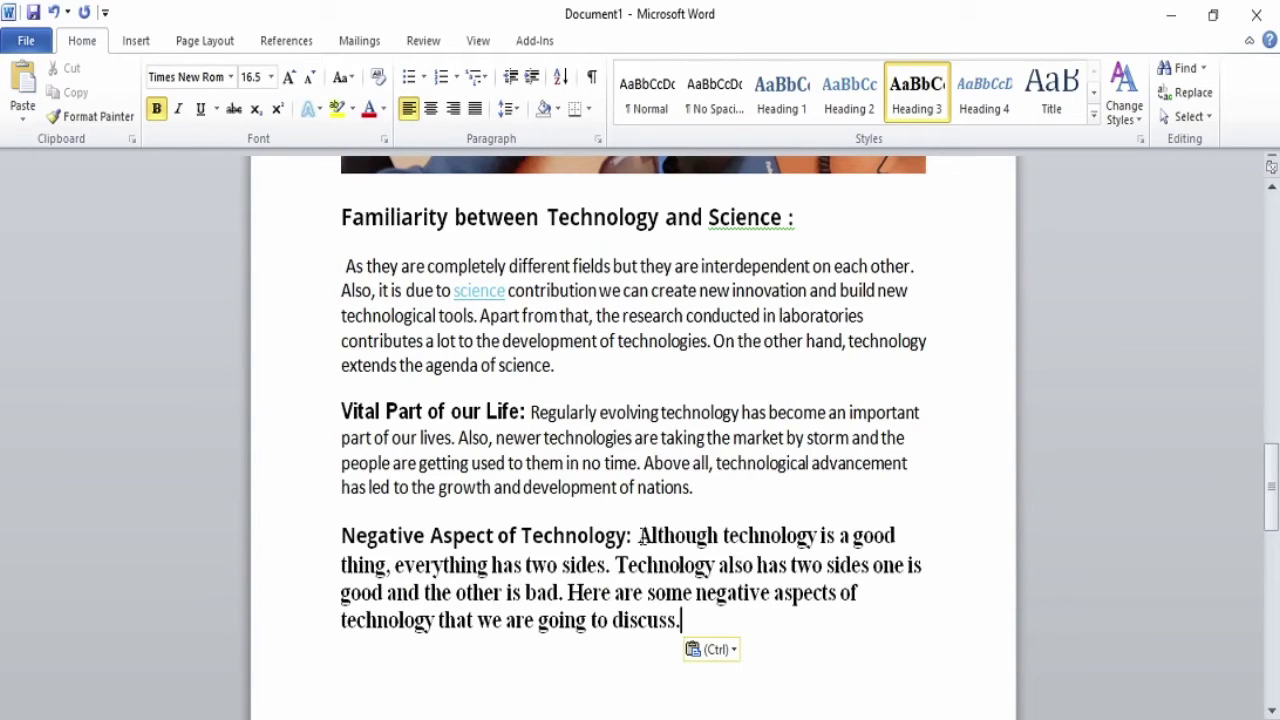
Format the pasted "Although technology is a good thing" paragraph as non-bold Calibri at size 12
{"action": "left_click_drag", "start_coordinate": [640, 535], "coordinate": [923, 640]}
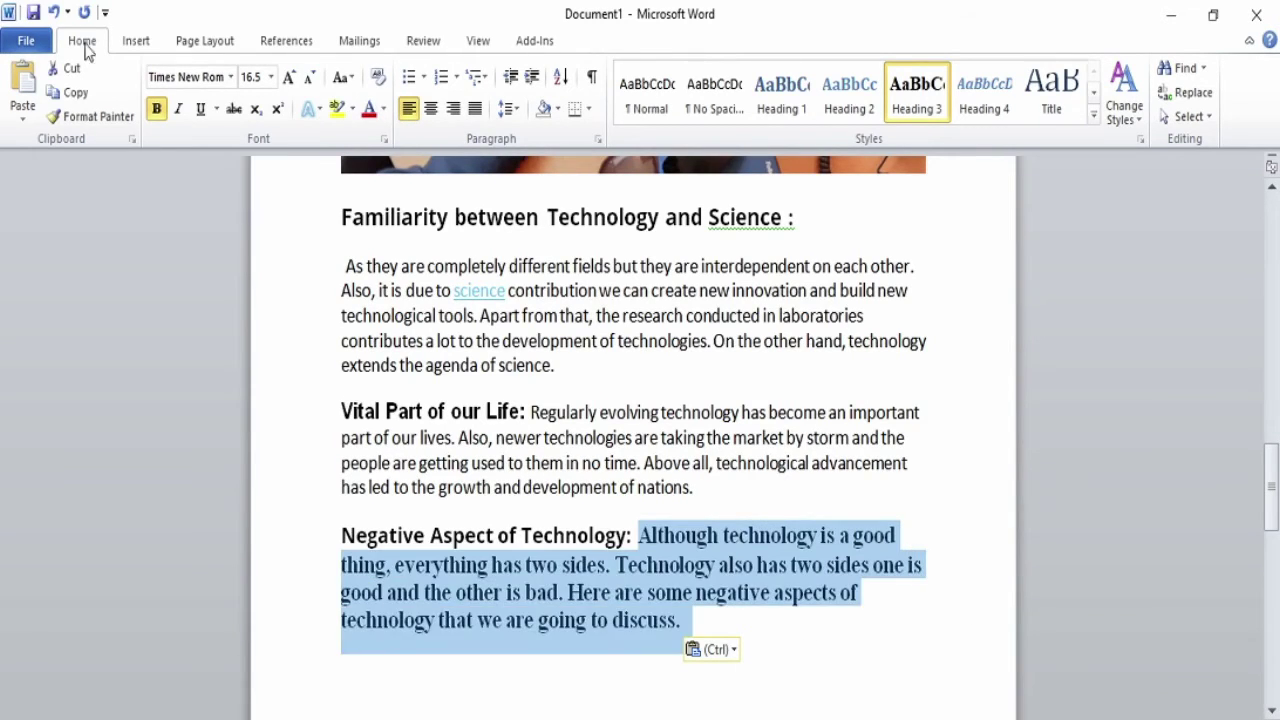
{"action": "left_click", "coordinate": [156, 108]}
{"action": "left_click", "coordinate": [269, 77]}
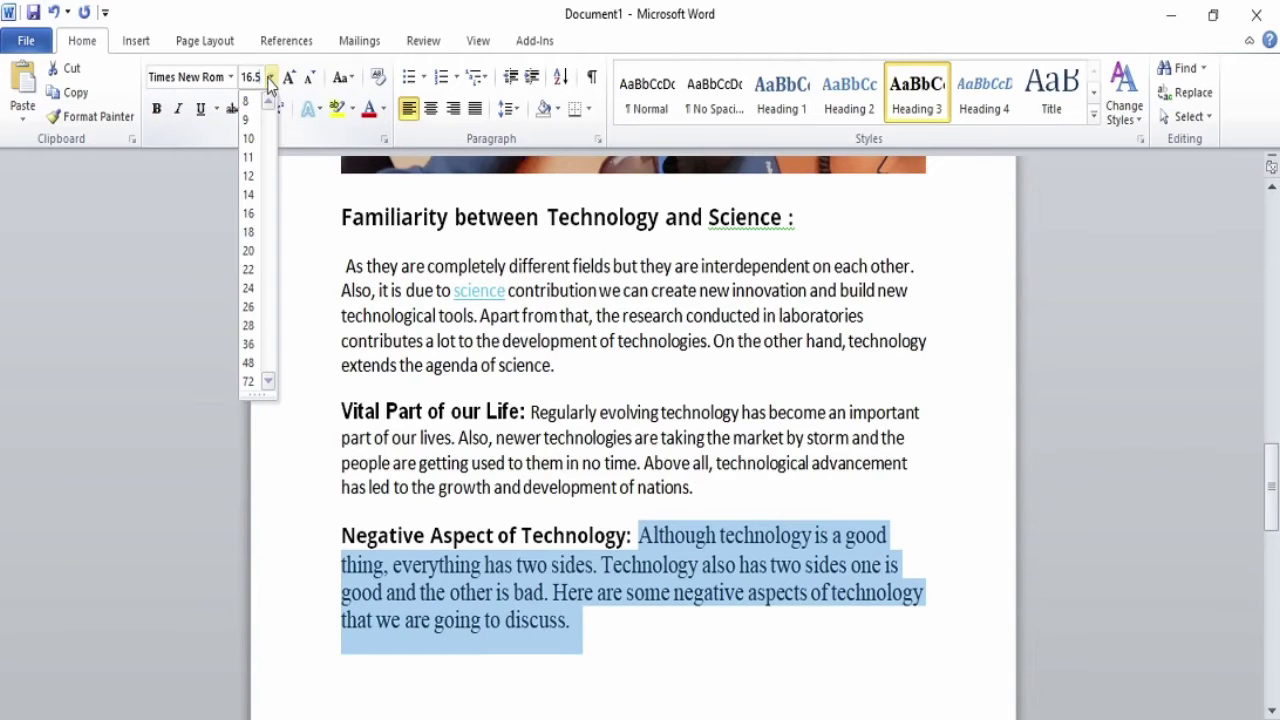
{"action": "left_click", "coordinate": [247, 178]}
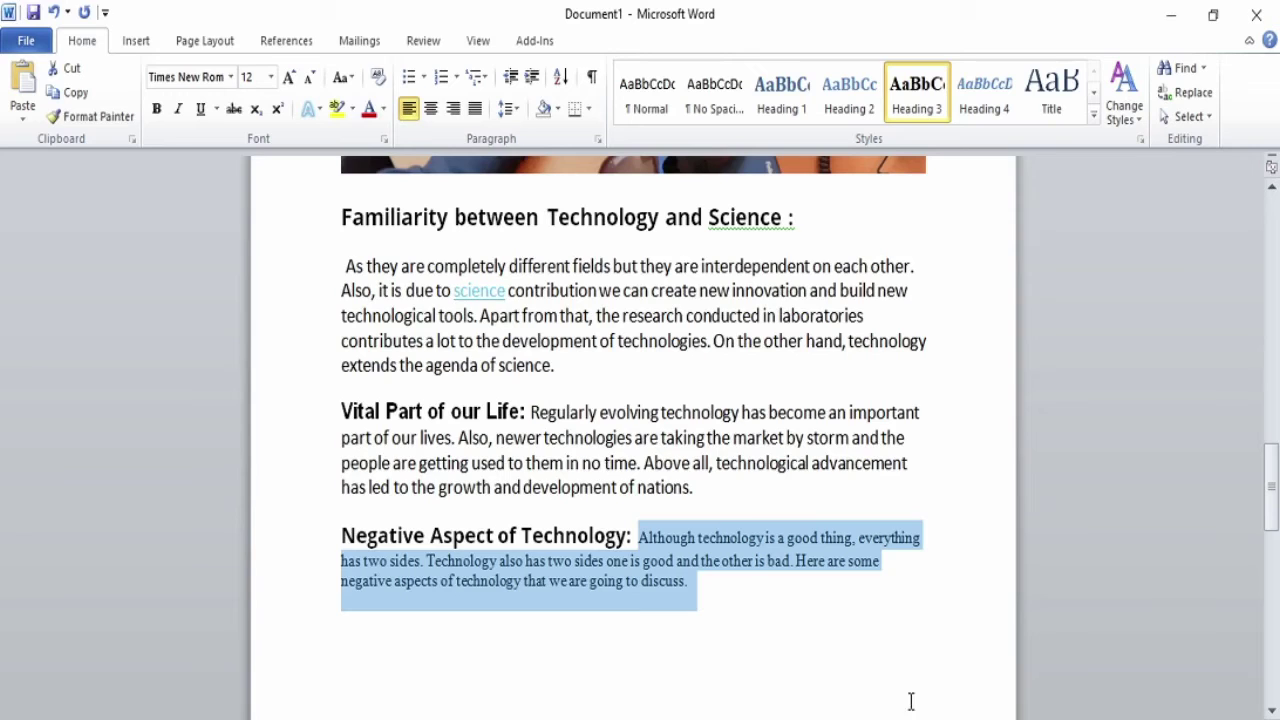
{"action": "left_click", "coordinate": [229, 78]}
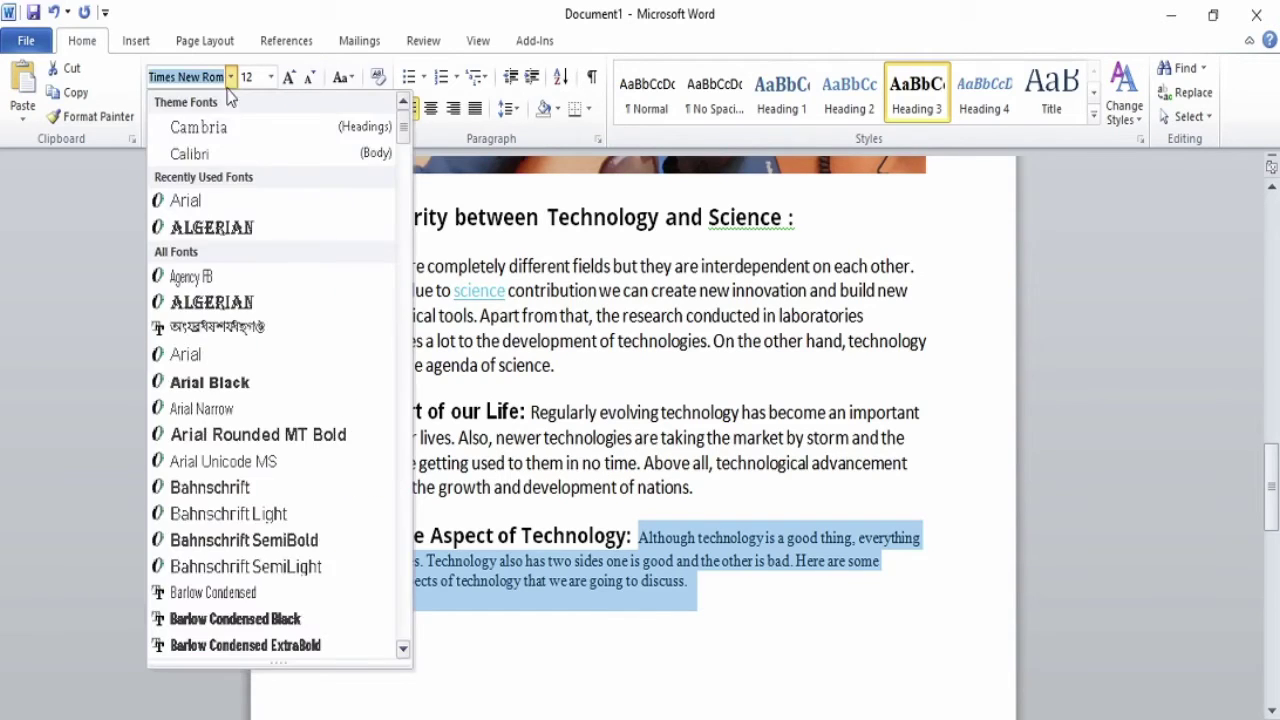
{"action": "left_click", "coordinate": [208, 163]}
{"action": "left_click", "coordinate": [788, 645]}
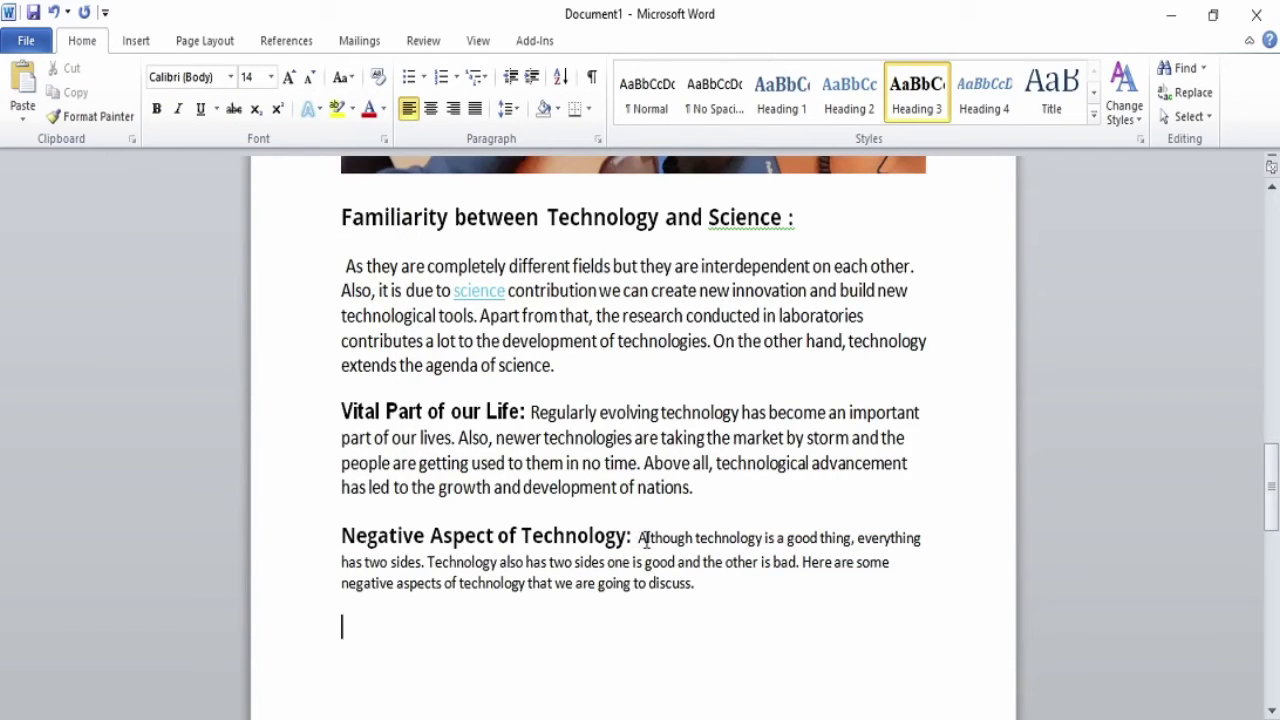
Set the font size of the "Although technology is a good thing" paragraph to 14
{"action": "left_click_drag", "start_coordinate": [640, 540], "coordinate": [700, 605]}
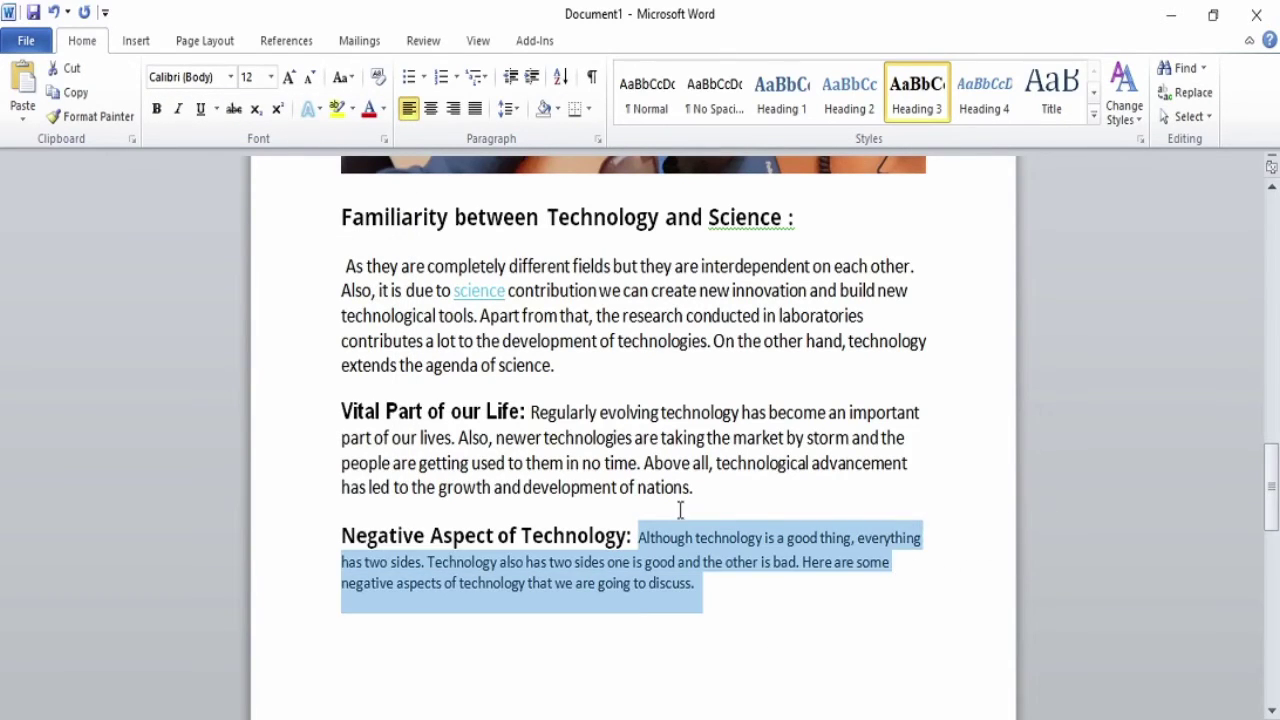
{"action": "left_click", "coordinate": [270, 77]}
{"action": "left_click", "coordinate": [249, 195]}
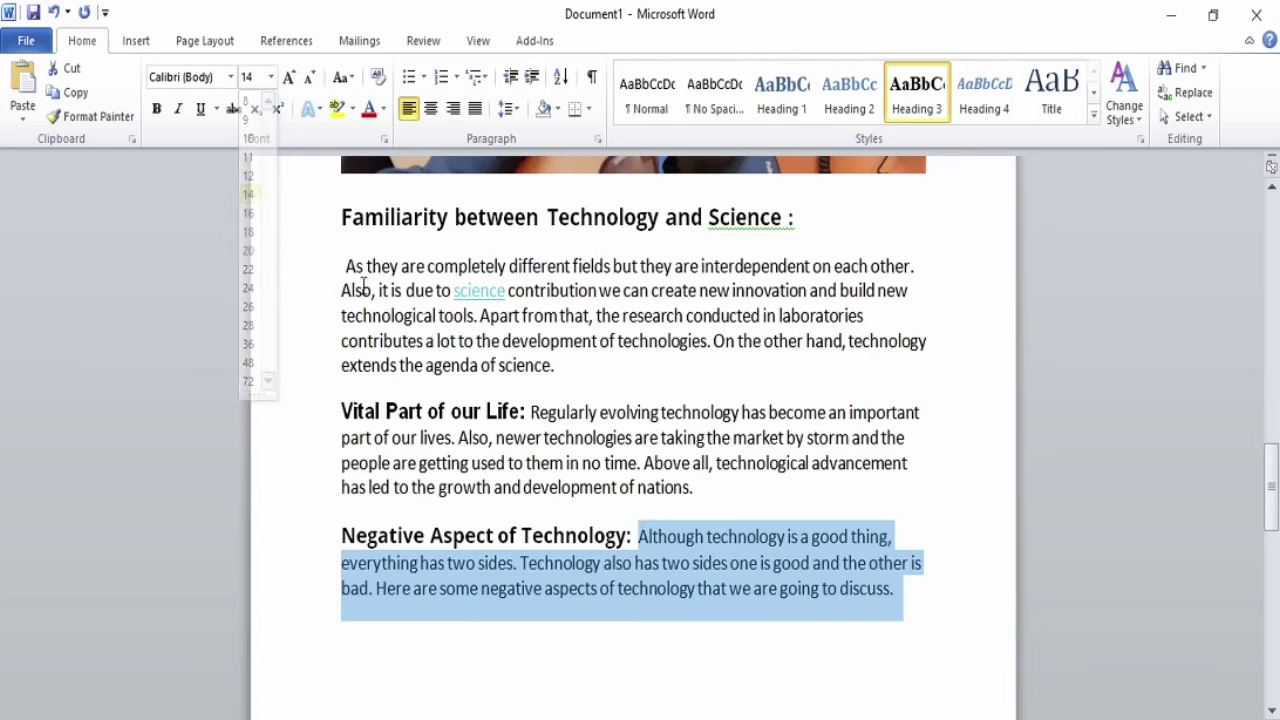
{"action": "left_click", "coordinate": [956, 594]}
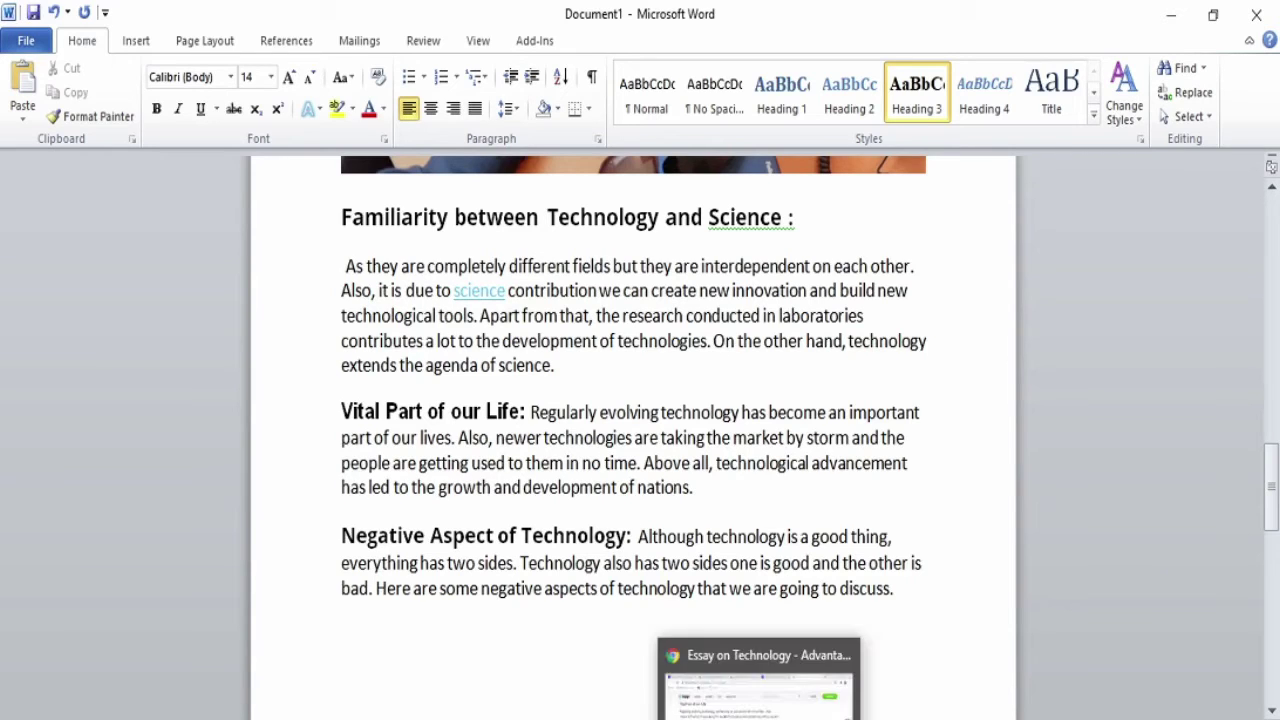
Copy the "Information Technology" heading and its paragraph from the toppr page and paste them below the "Negative Aspect of Technology" section in Word
{"action": "left_click", "coordinate": [757, 685]}
{"action": "scroll", "coordinate": [168, 541], "scroll_direction": "down", "scroll_amount": 20}
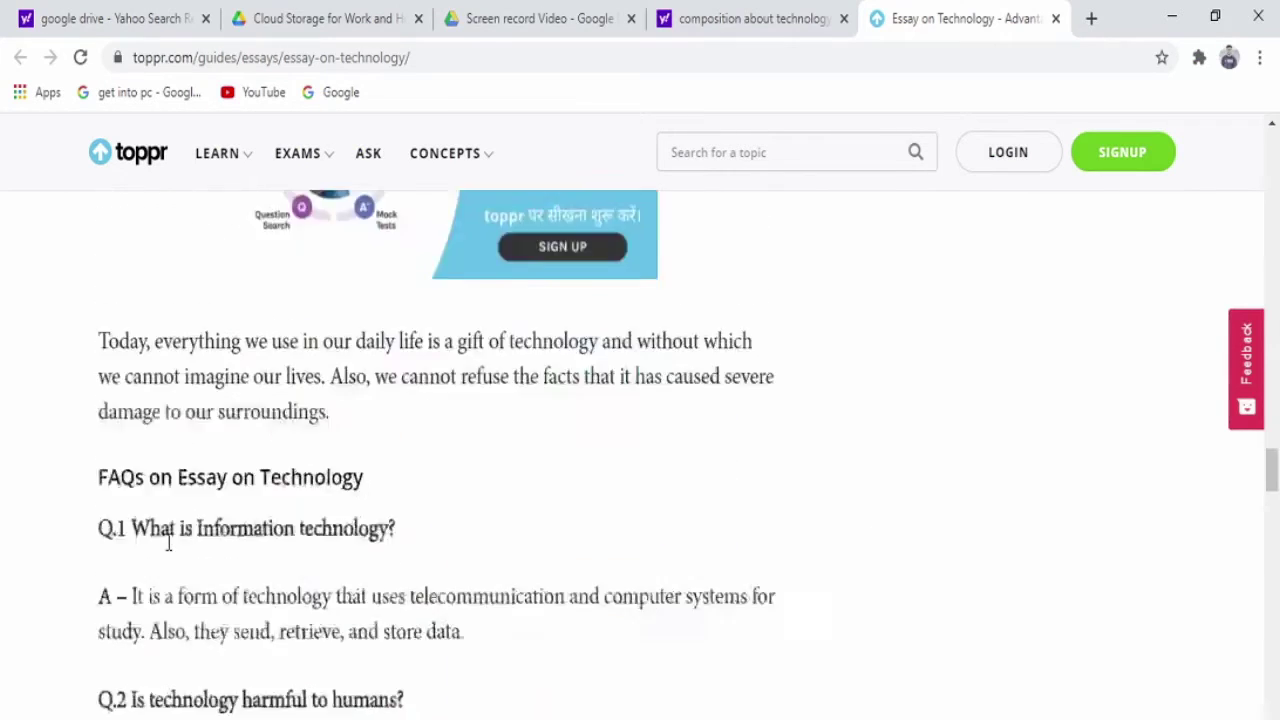
{"action": "scroll", "coordinate": [168, 541], "scroll_direction": "up", "scroll_amount": 15}
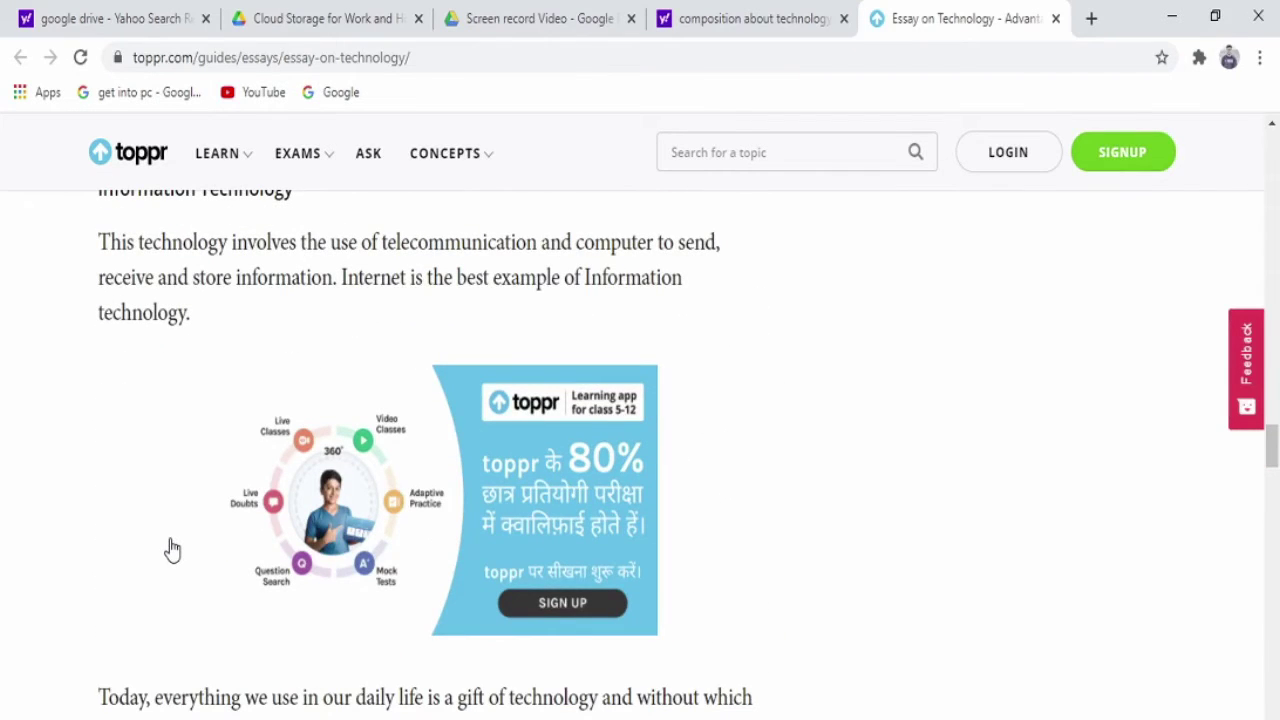
{"action": "scroll", "coordinate": [172, 548], "scroll_direction": "up", "scroll_amount": 6}
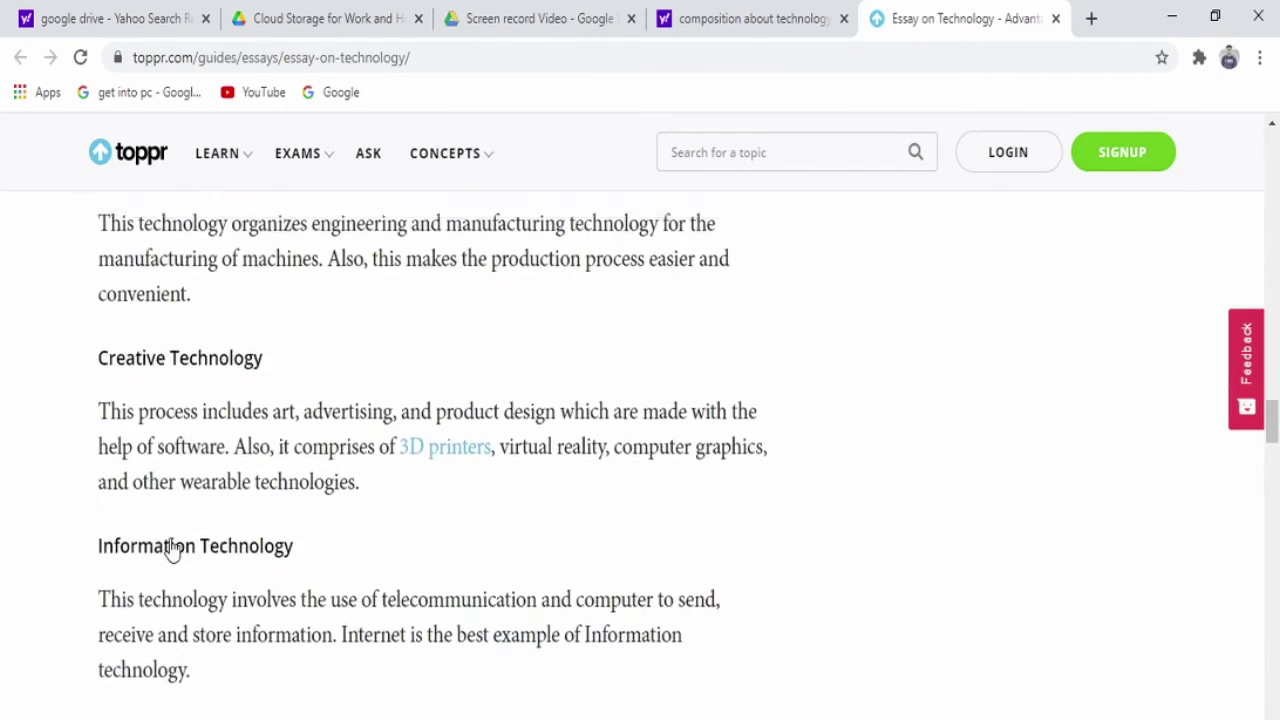
{"action": "scroll", "coordinate": [172, 548], "scroll_direction": "down", "scroll_amount": 4}
{"action": "scroll", "coordinate": [171, 545], "scroll_direction": "down", "scroll_amount": 7}
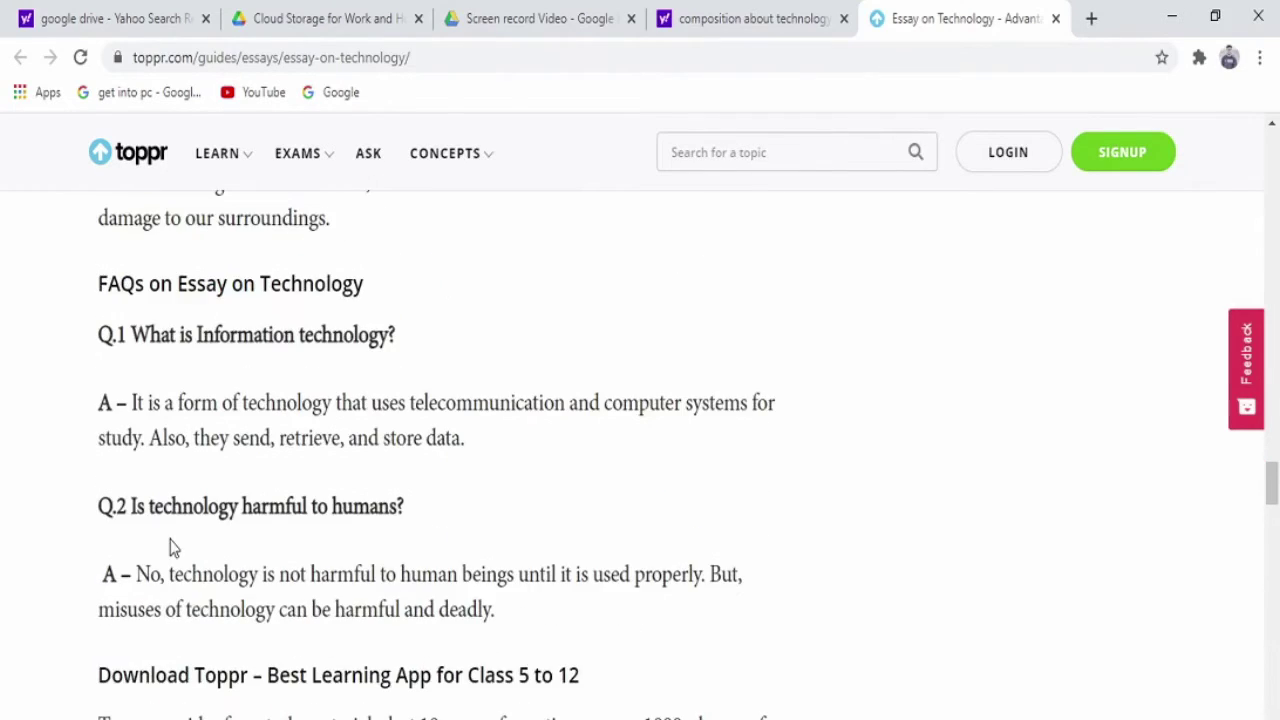
{"action": "scroll", "coordinate": [171, 549], "scroll_direction": "up", "scroll_amount": 2}
{"action": "scroll", "coordinate": [114, 432], "scroll_direction": "up", "scroll_amount": 5}
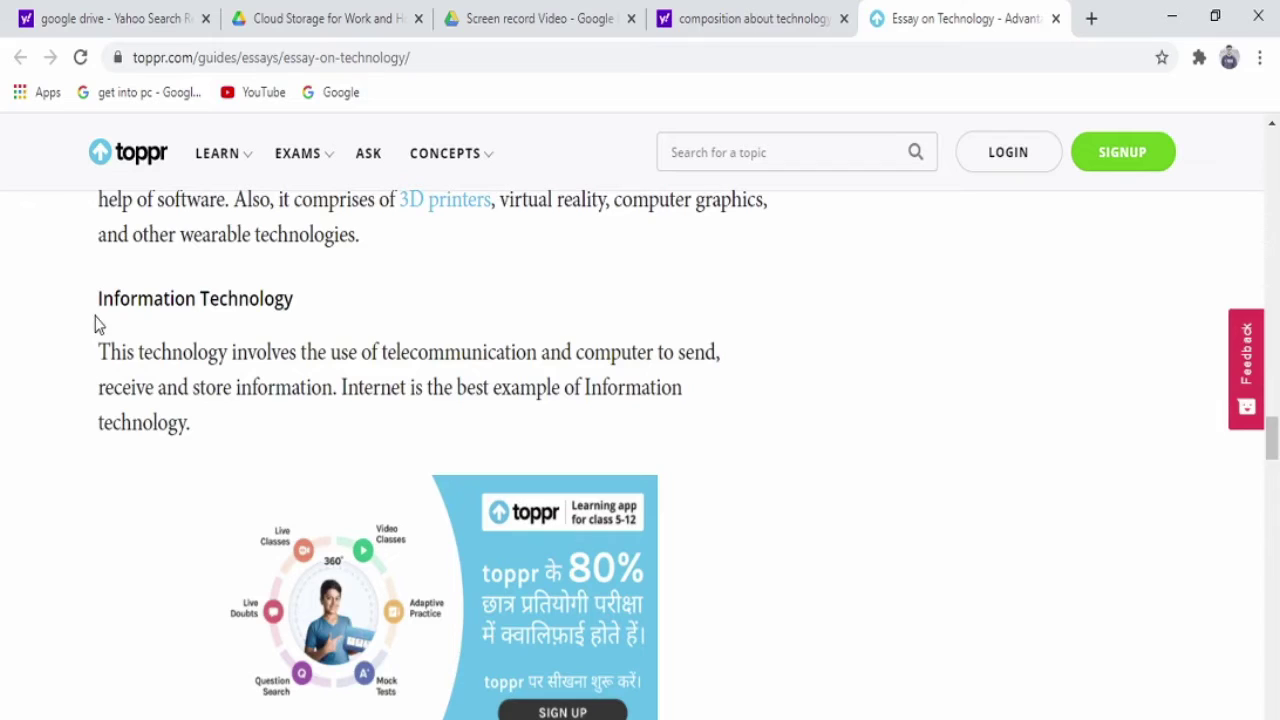
{"action": "left_click_drag", "start_coordinate": [94, 305], "coordinate": [757, 481]}
{"action": "key", "text": "ctrl+c"}
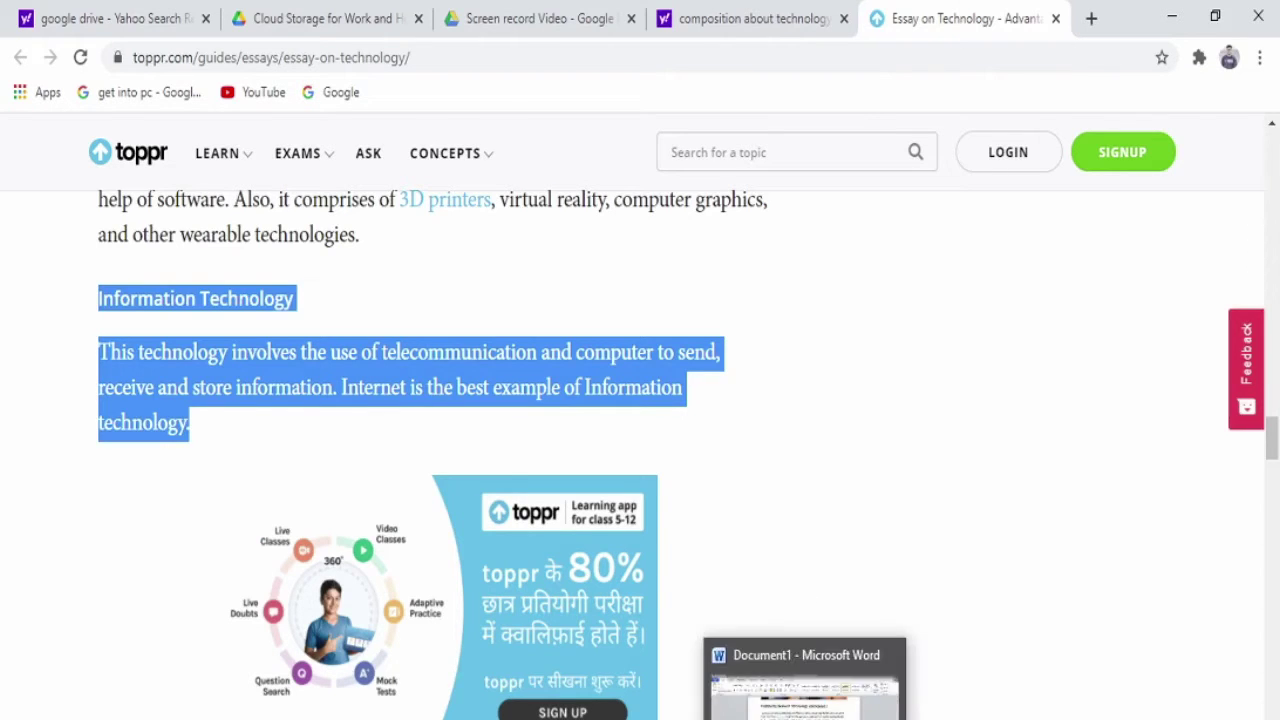
{"action": "left_click", "coordinate": [671, 713]}
{"action": "key", "text": "ctrl+v"}
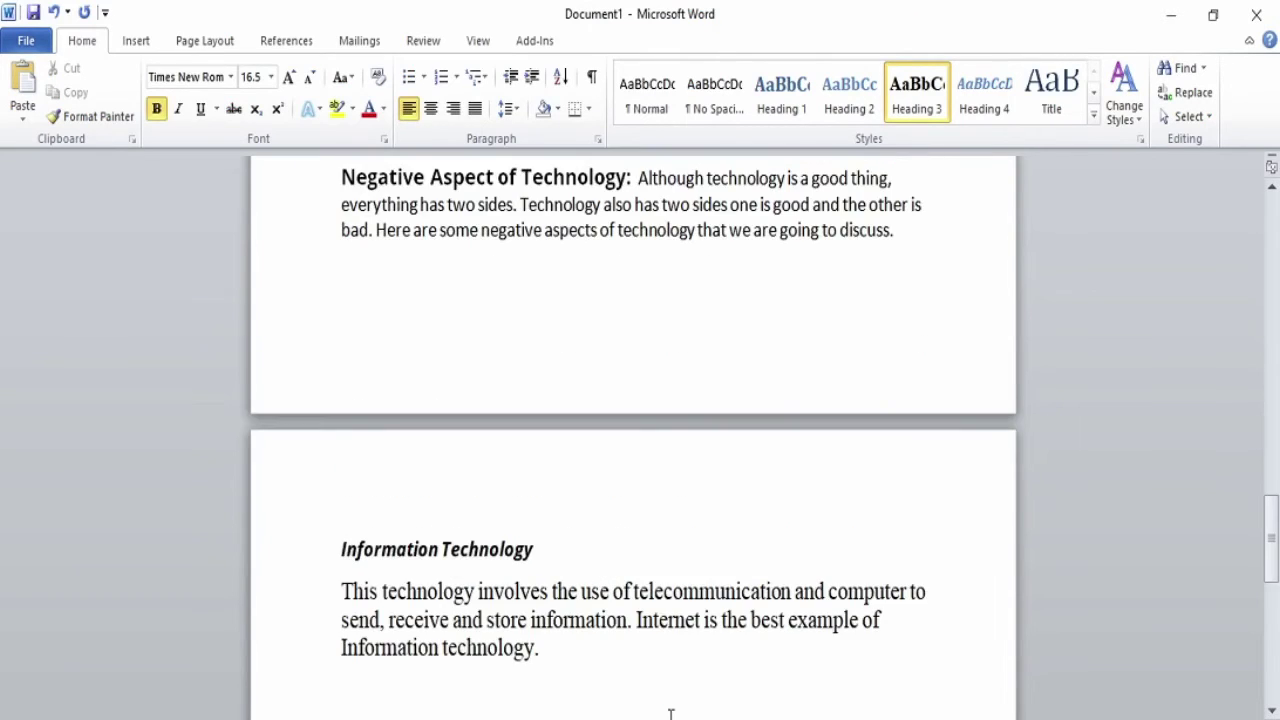
Format the "Information Technology" heading as Arial at size 18, underlined and without italics
{"action": "scroll", "coordinate": [670, 713], "scroll_direction": "up", "scroll_amount": 3}
{"action": "scroll", "coordinate": [600, 705], "scroll_direction": "down", "scroll_amount": 3}
{"action": "left_click_drag", "start_coordinate": [538, 551], "coordinate": [320, 551]}
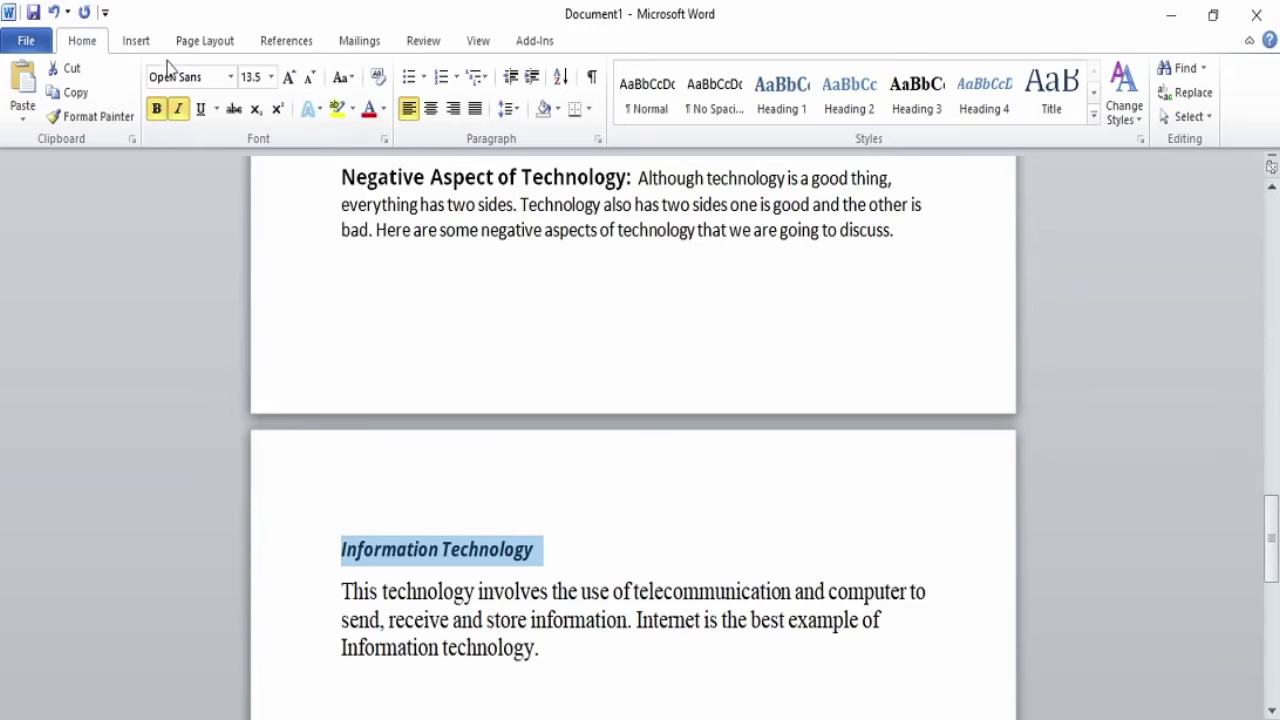
{"action": "left_click", "coordinate": [270, 78]}
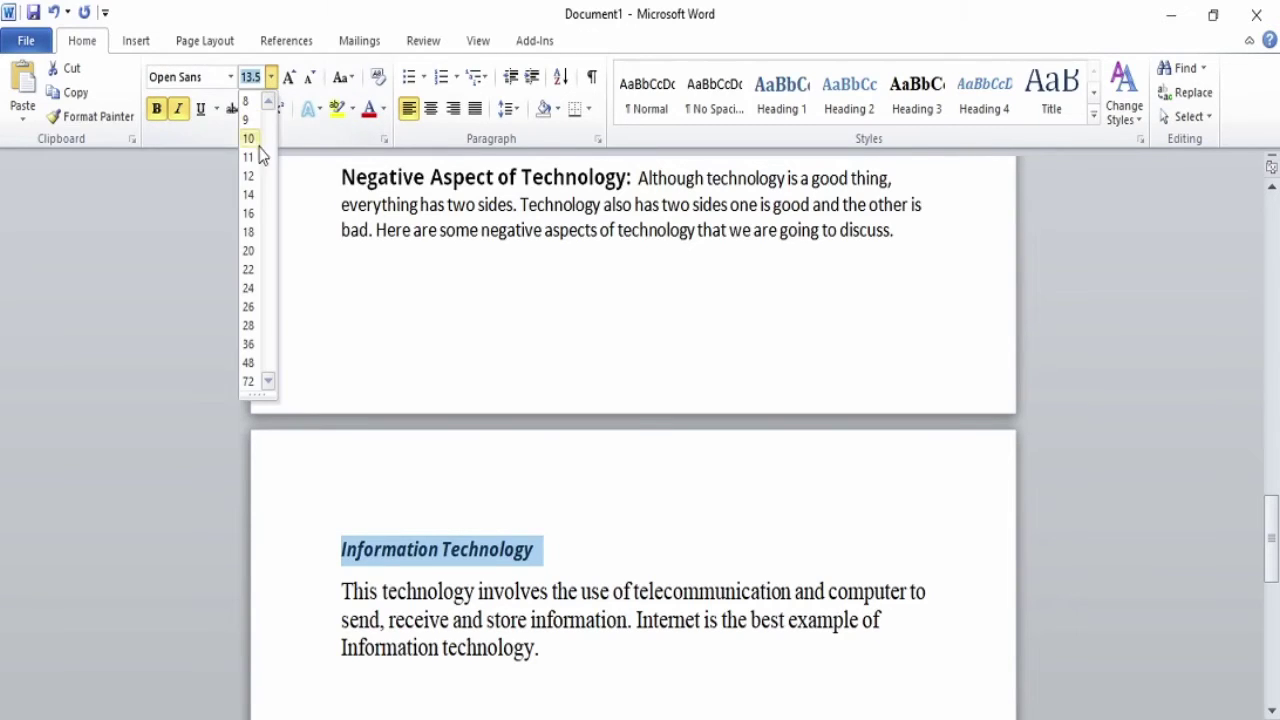
{"action": "left_click", "coordinate": [250, 232]}
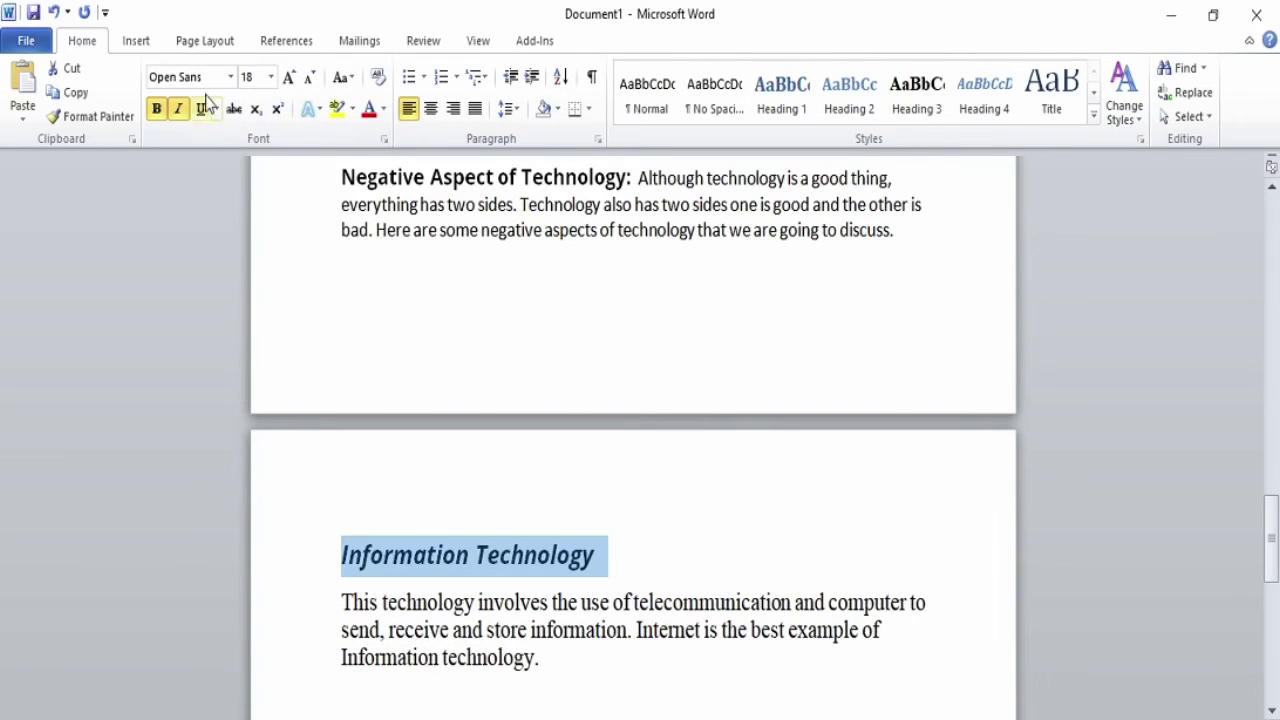
{"action": "left_click", "coordinate": [181, 112]}
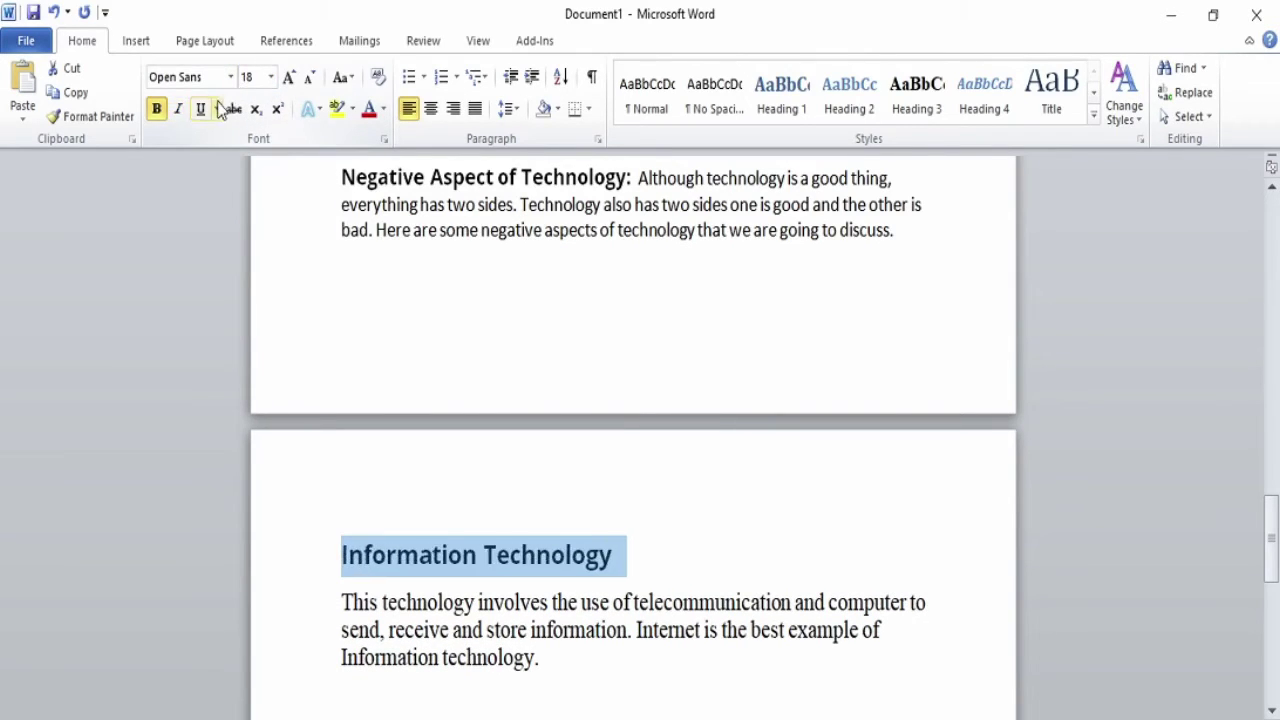
{"action": "left_click", "coordinate": [231, 78]}
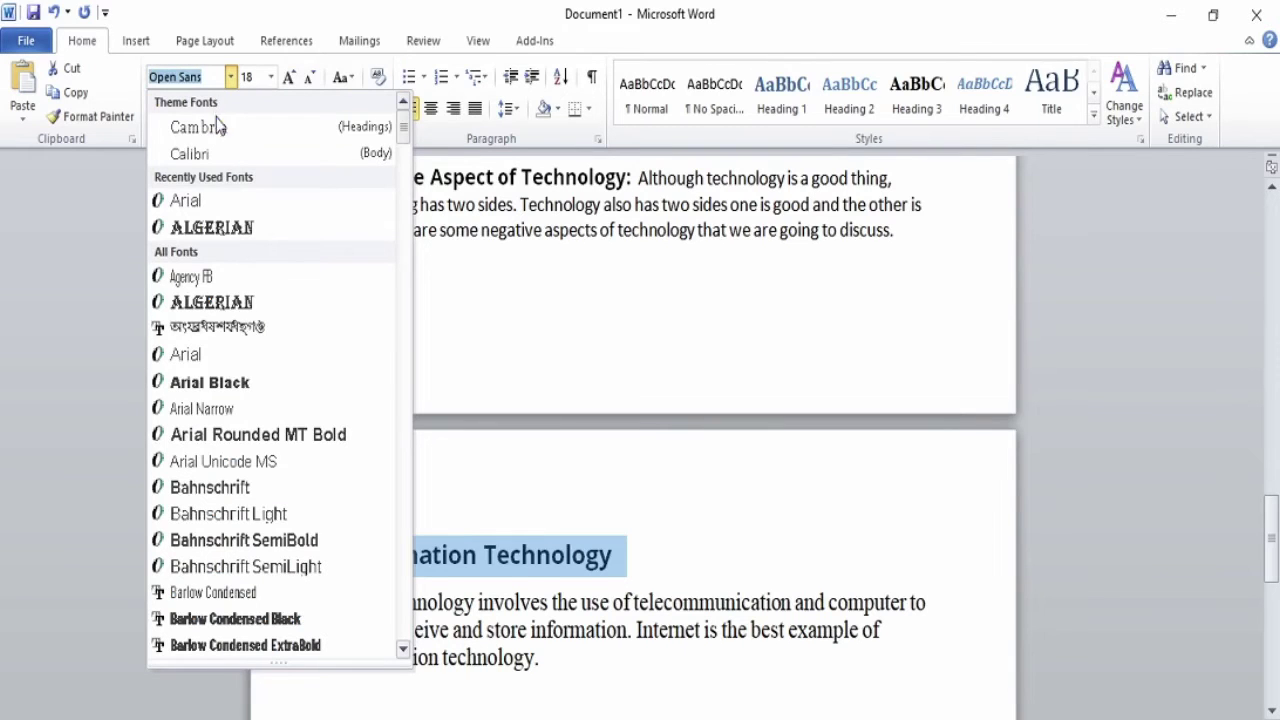
{"action": "left_click", "coordinate": [214, 203]}
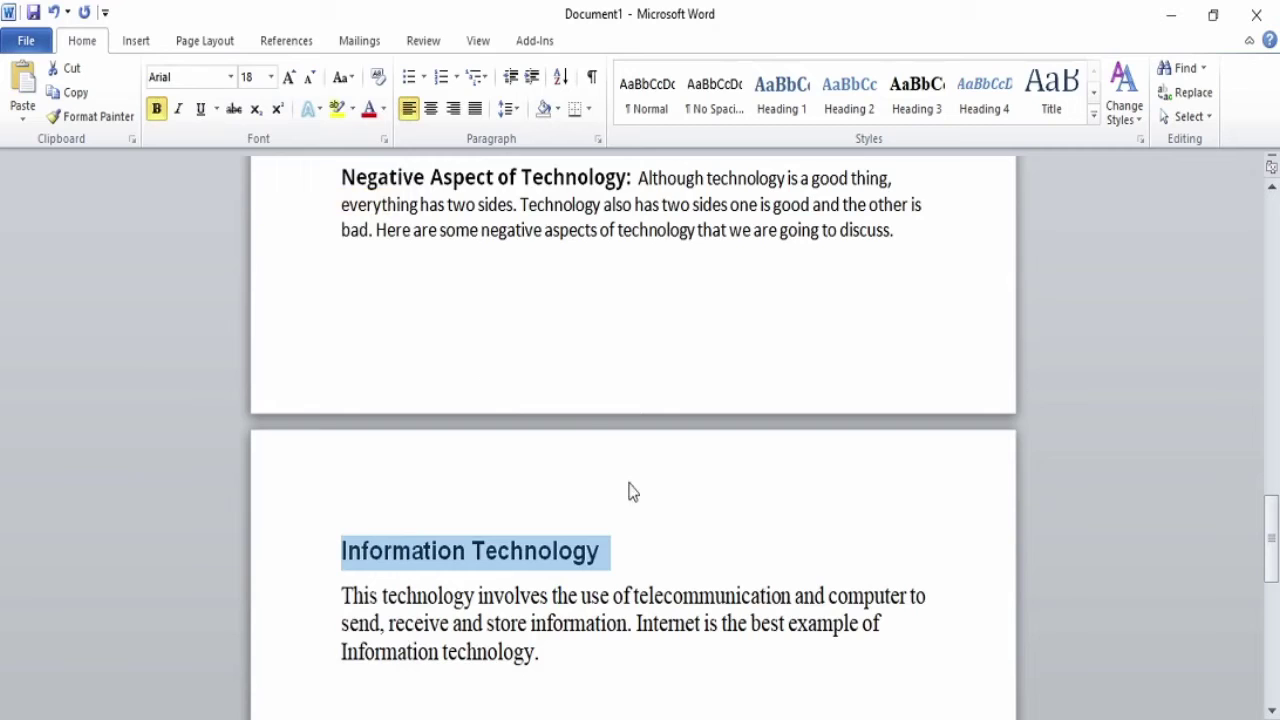
{"action": "left_click", "coordinate": [200, 110]}
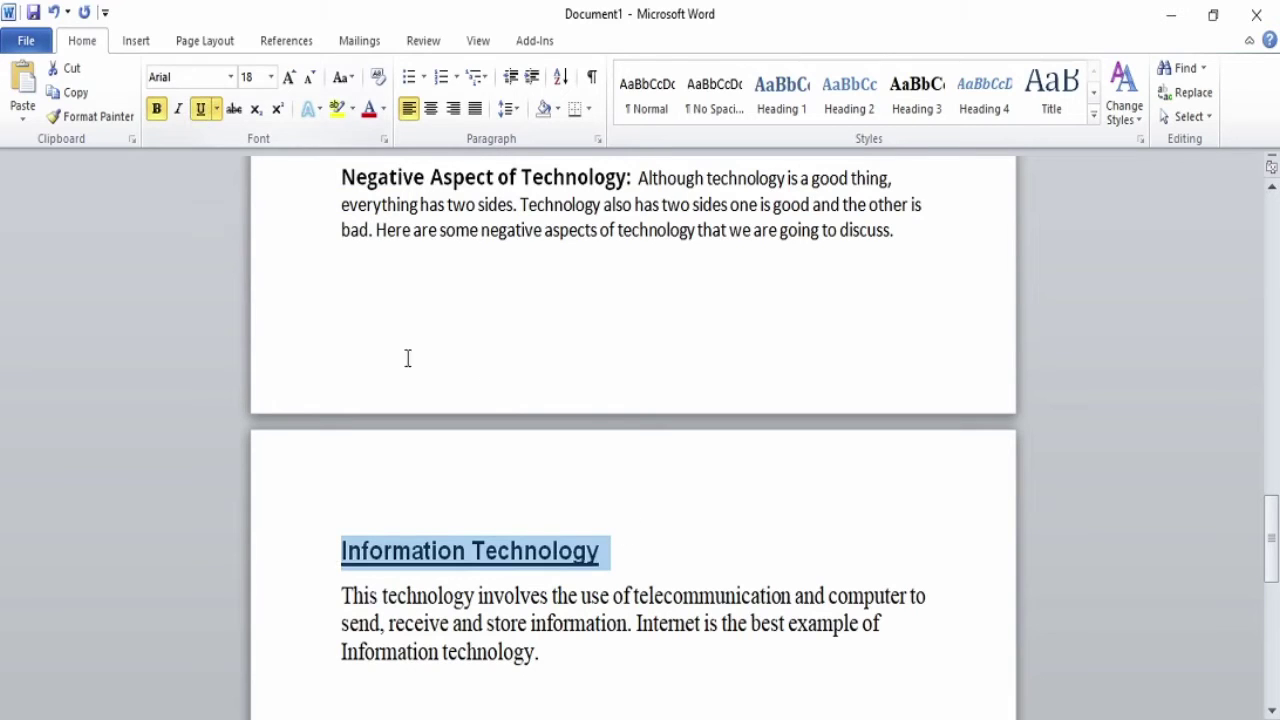
{"action": "scroll", "coordinate": [592, 418], "scroll_direction": "up", "scroll_amount": 2}
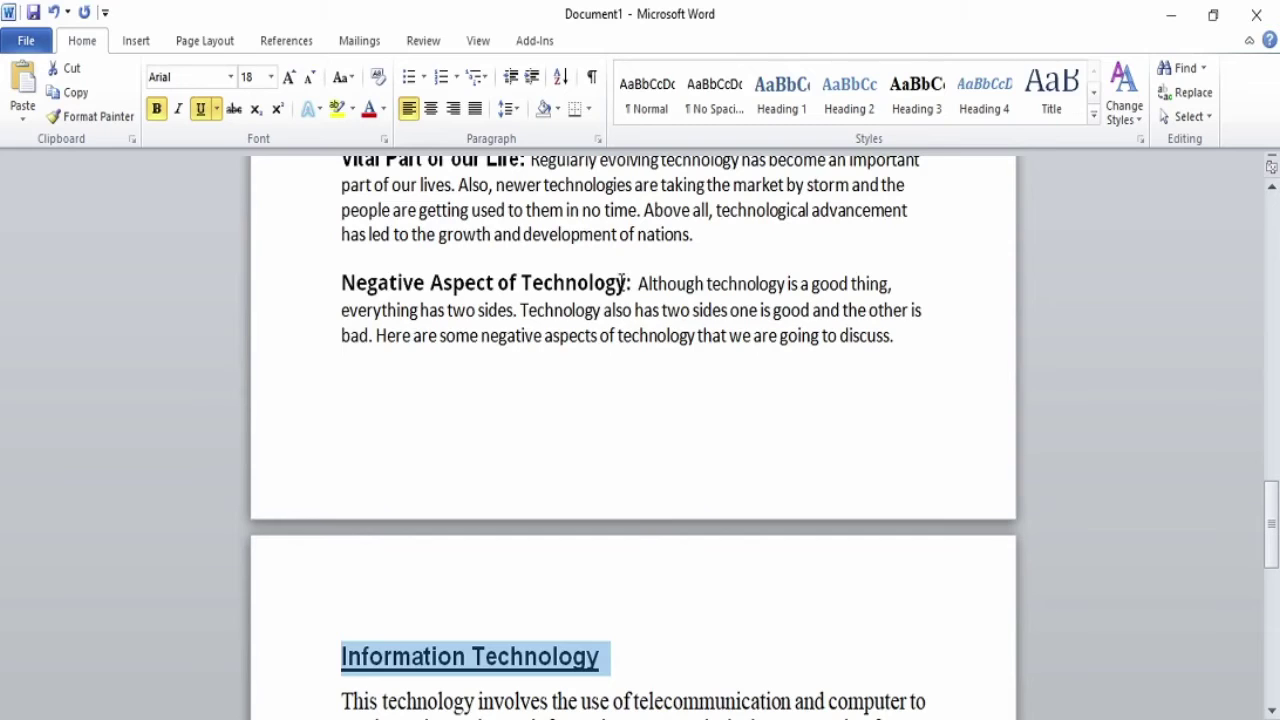
Underline the "Negative Aspect of Technology" and "Vital Part of our Life" headings, leaving out their colons
{"action": "left_click", "coordinate": [628, 284]}
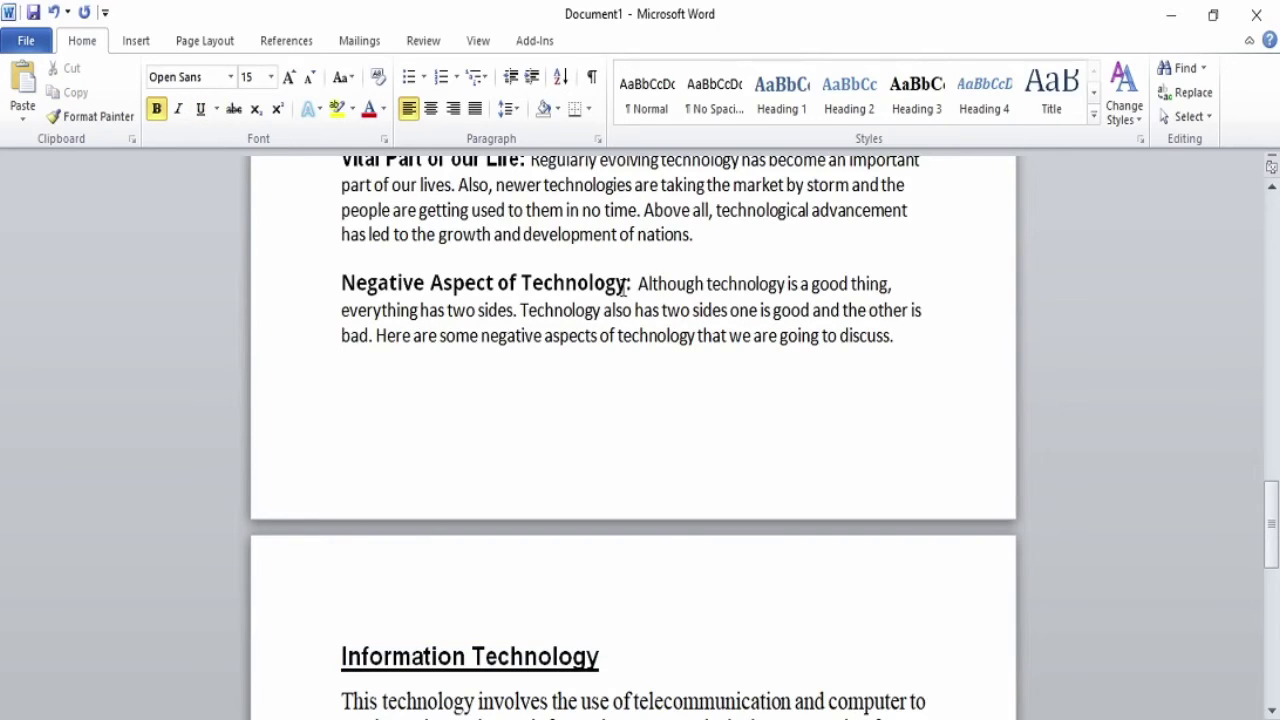
{"action": "left_click_drag", "start_coordinate": [628, 284], "coordinate": [340, 292]}
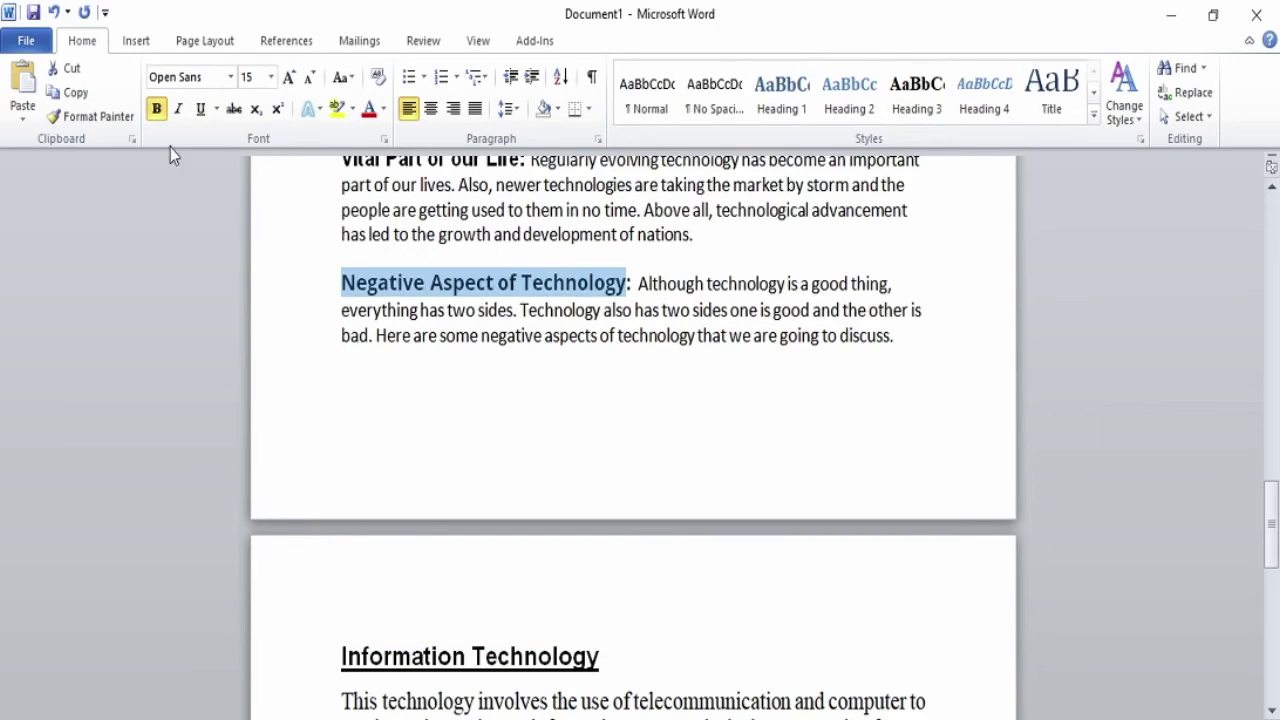
{"action": "left_click", "coordinate": [201, 112]}
{"action": "scroll", "coordinate": [416, 265], "scroll_direction": "up", "scroll_amount": 3}
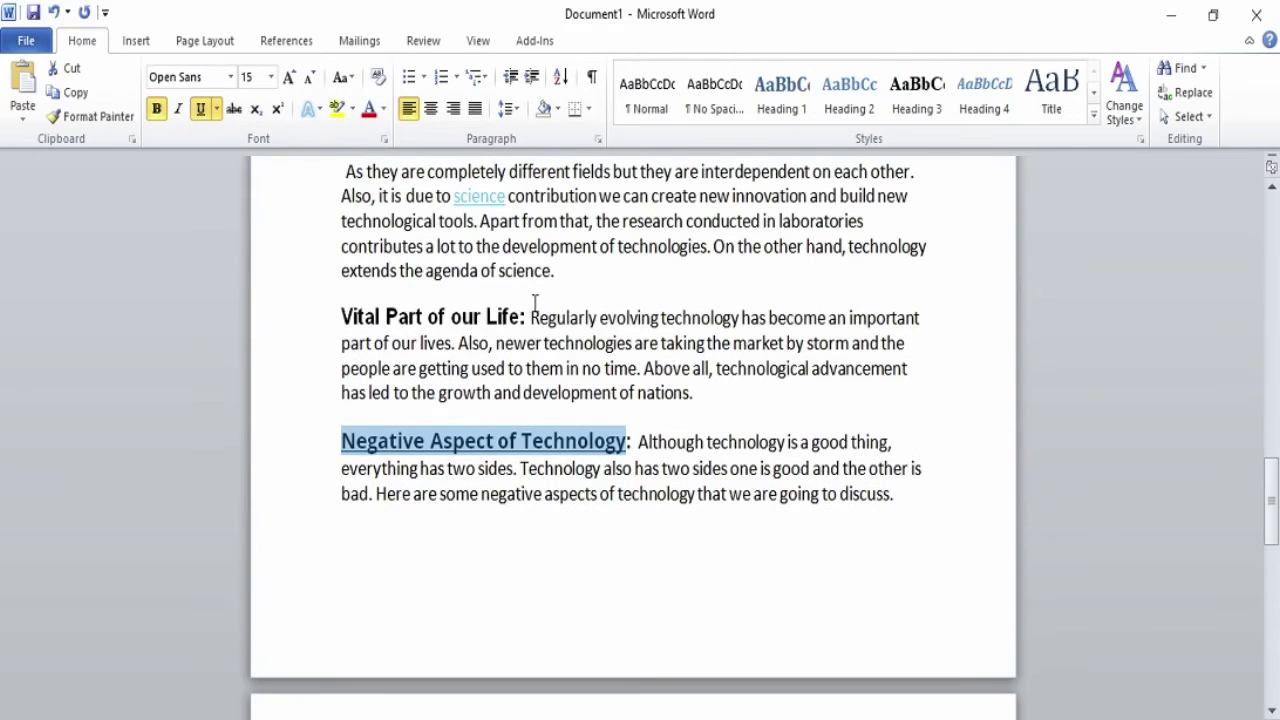
{"action": "left_click_drag", "start_coordinate": [519, 317], "coordinate": [341, 318]}
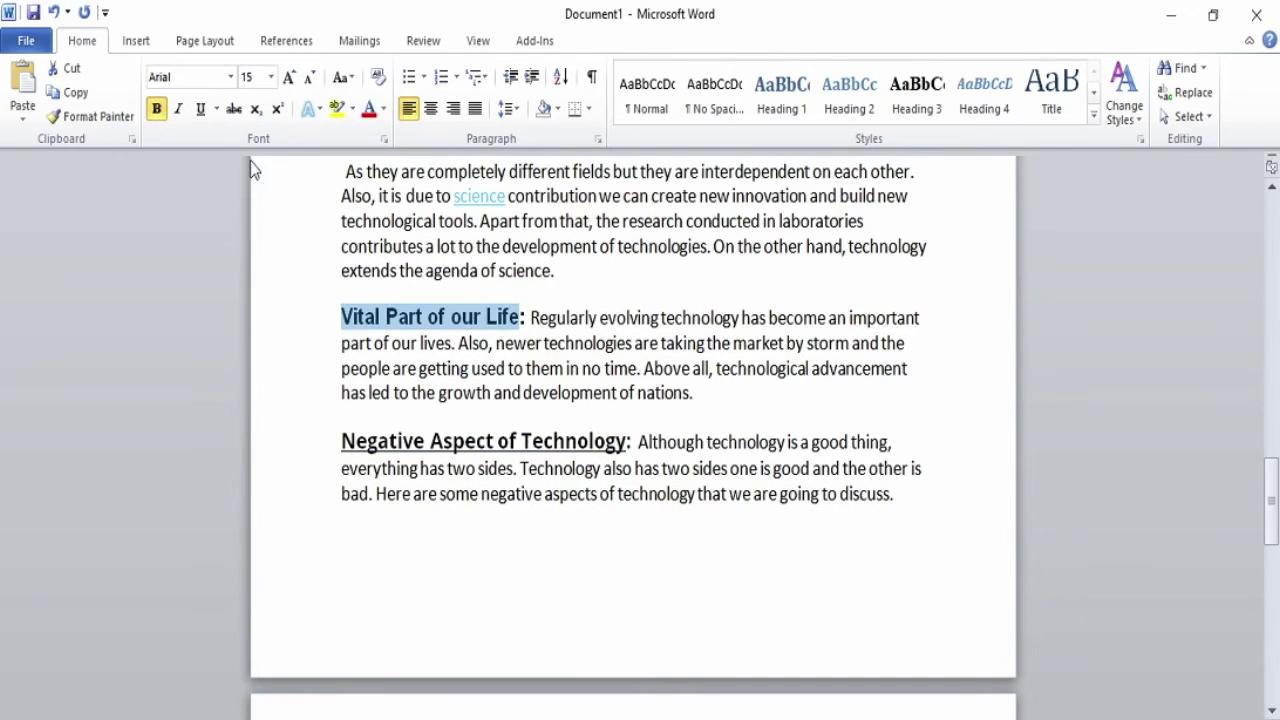
{"action": "left_click", "coordinate": [201, 108]}
Remove the space before the colon in the "Familiarity between Technology and Science" heading and underline the heading text
{"action": "scroll", "coordinate": [466, 330], "scroll_direction": "up", "scroll_amount": 6}
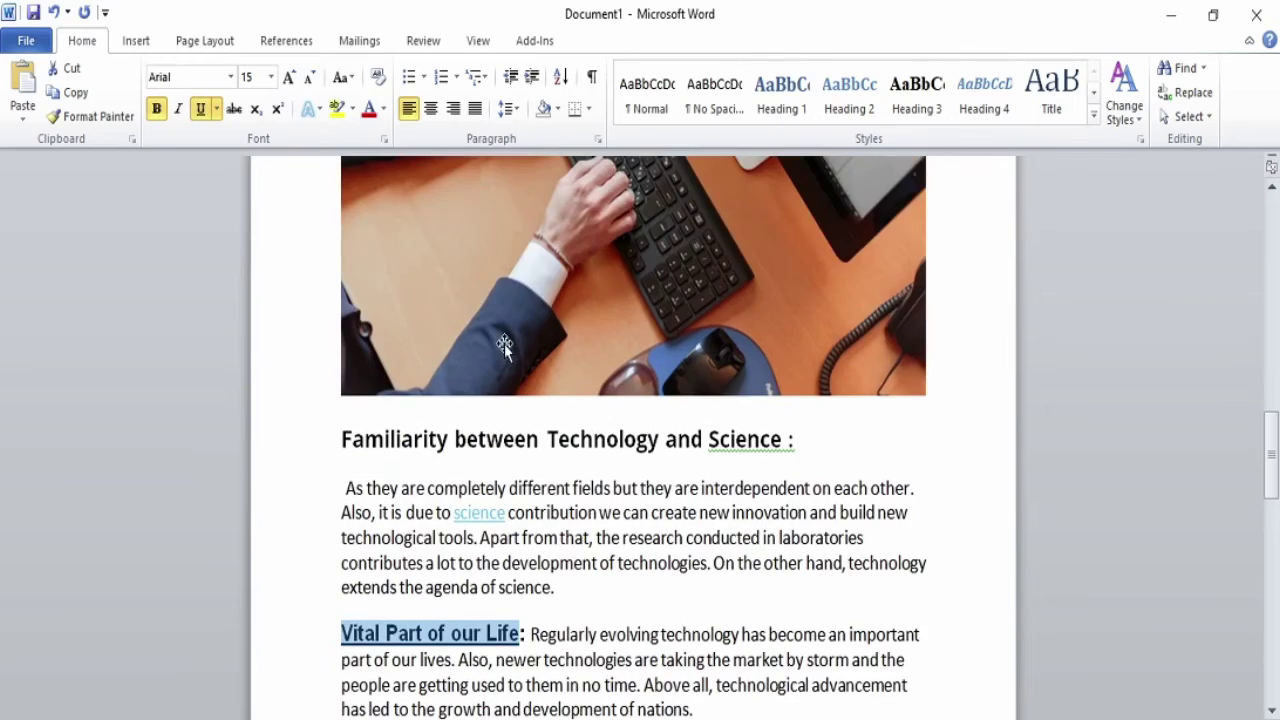
{"action": "left_click", "coordinate": [806, 445]}
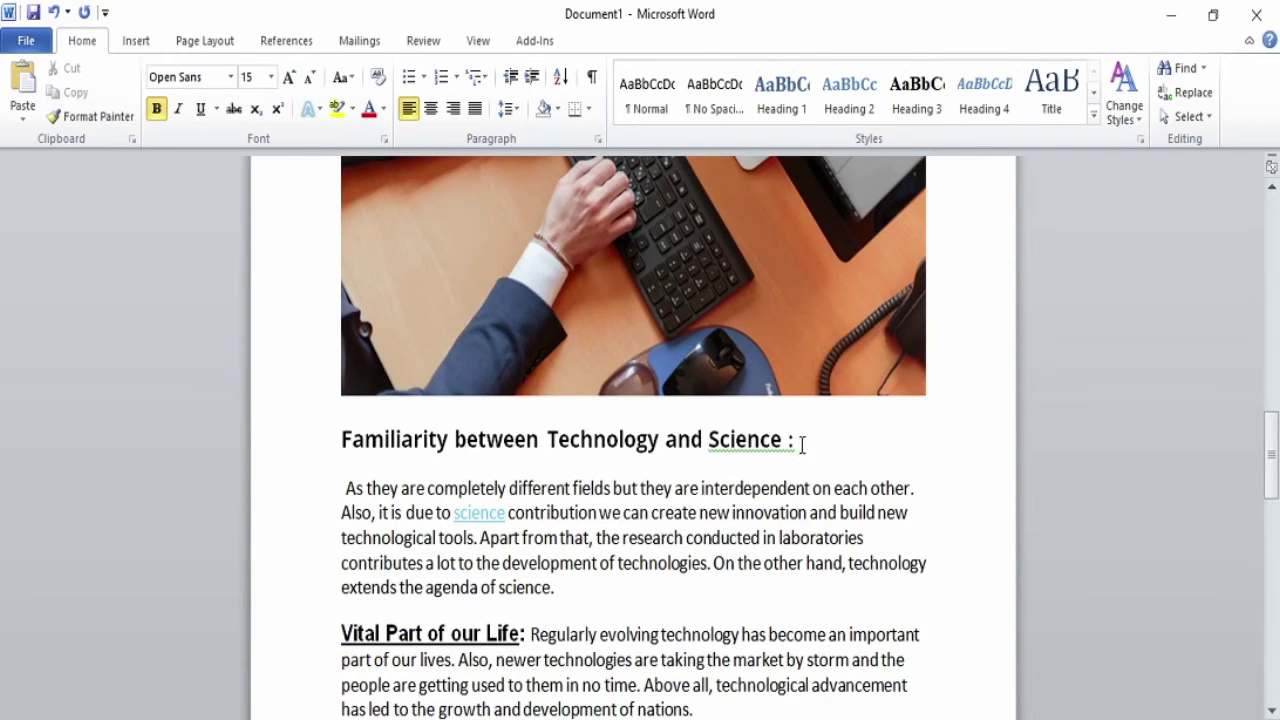
{"action": "key", "text": "Left"}
{"action": "key", "text": "BackSpace"}
{"action": "left_click_drag", "start_coordinate": [788, 440], "coordinate": [360, 343]}
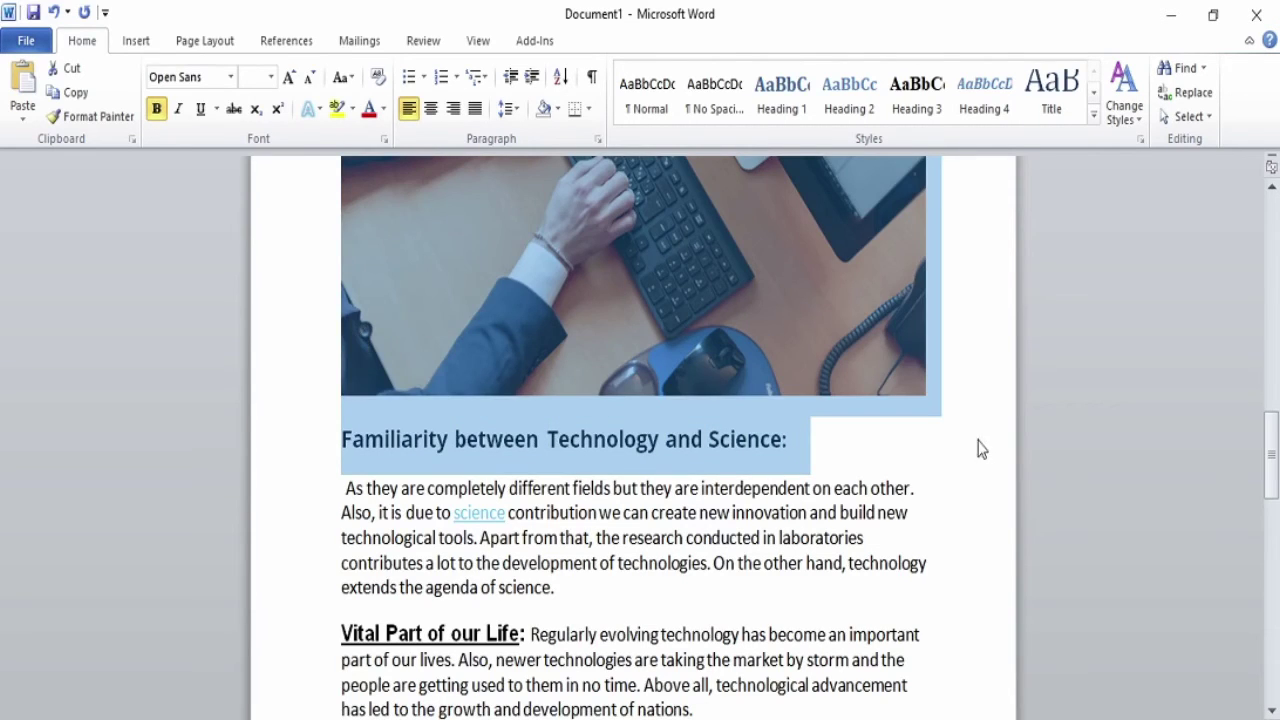
{"action": "left_click", "coordinate": [860, 463]}
{"action": "left_click_drag", "start_coordinate": [782, 440], "coordinate": [434, 420]}
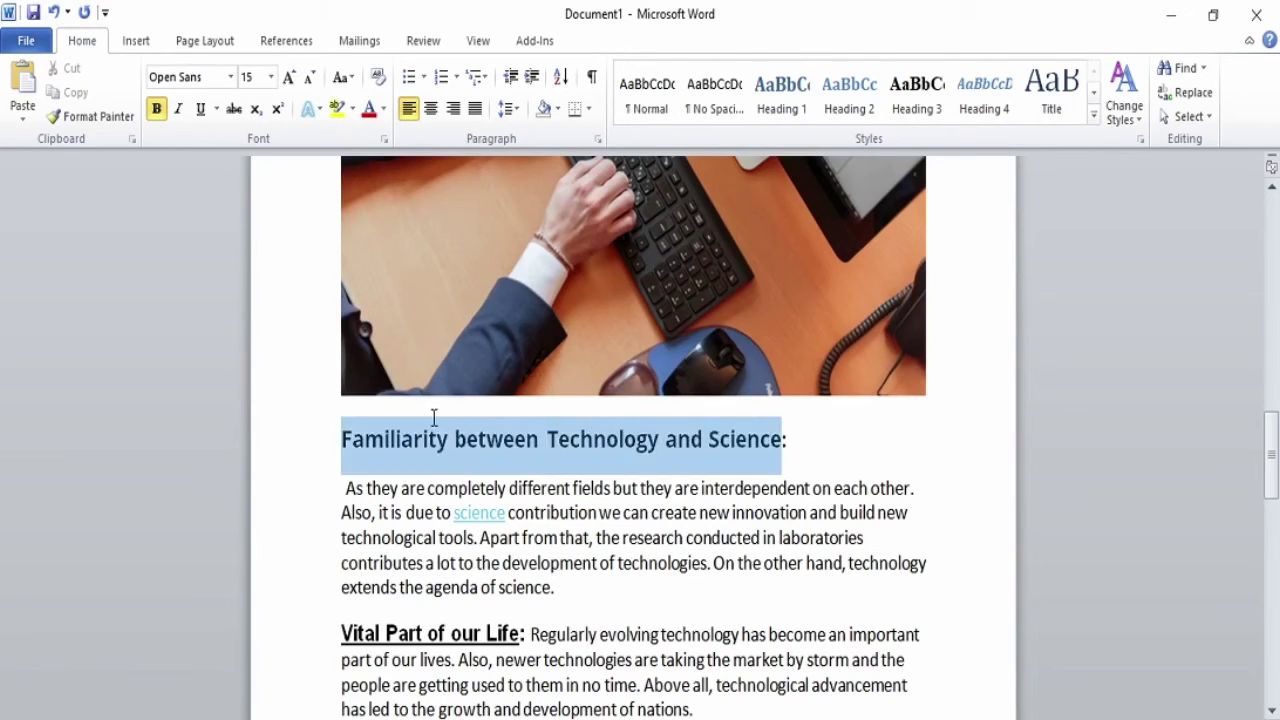
{"action": "left_click", "coordinate": [200, 110]}
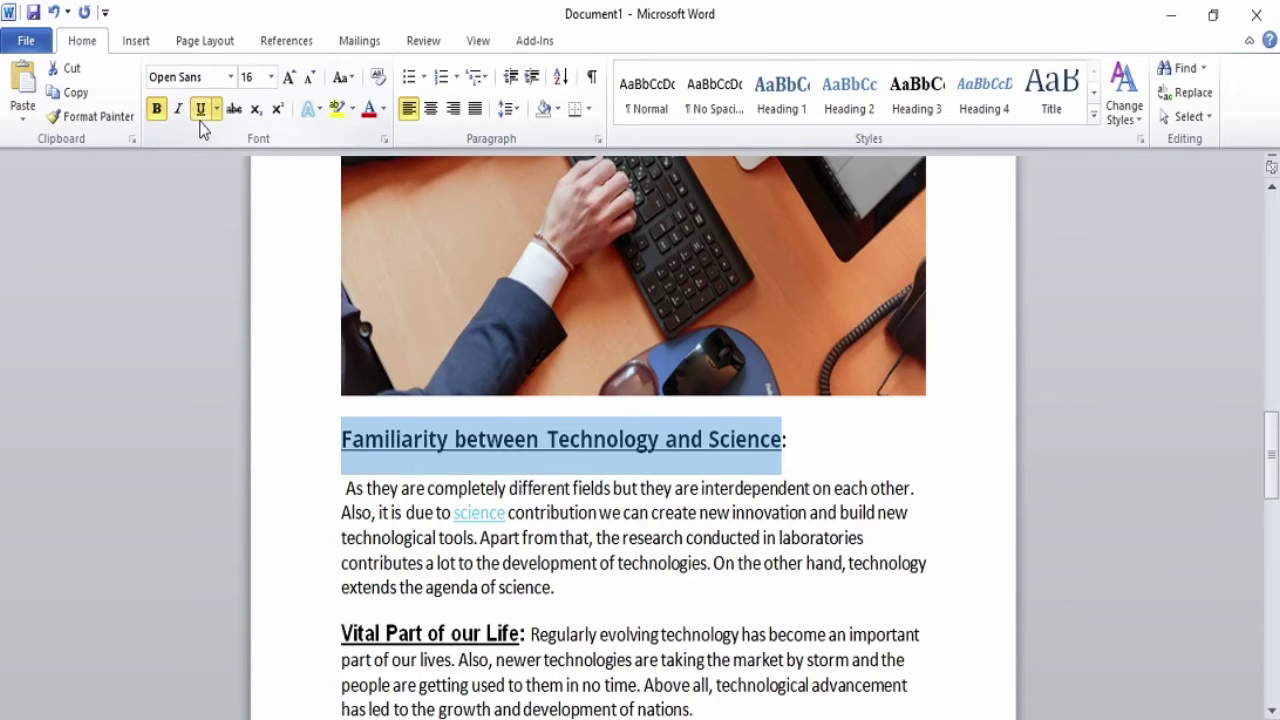
Underline the "Essay on Technology – A Boon or Bane" heading below the document title, without its colon
{"action": "scroll", "coordinate": [416, 350], "scroll_direction": "up", "scroll_amount": 12}
{"action": "scroll", "coordinate": [416, 350], "scroll_direction": "down", "scroll_amount": 10}
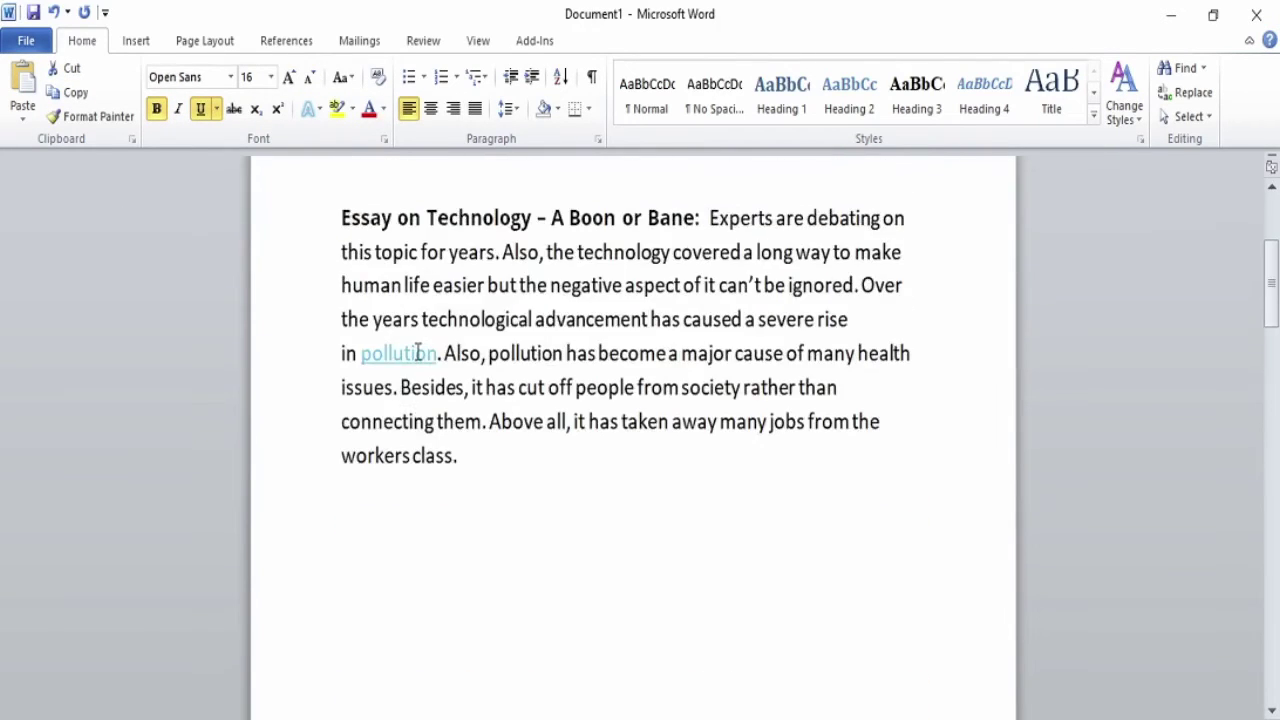
{"action": "scroll", "coordinate": [419, 357], "scroll_direction": "up", "scroll_amount": 3}
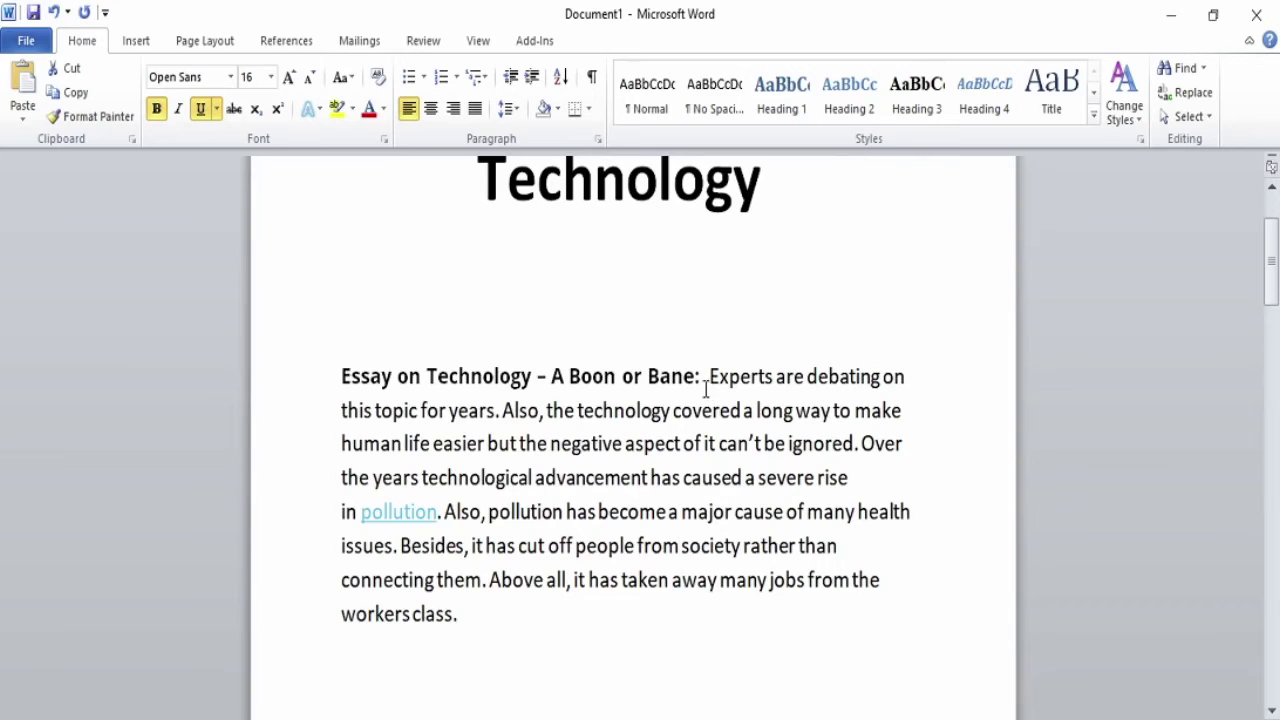
{"action": "left_click_drag", "start_coordinate": [696, 374], "coordinate": [437, 343]}
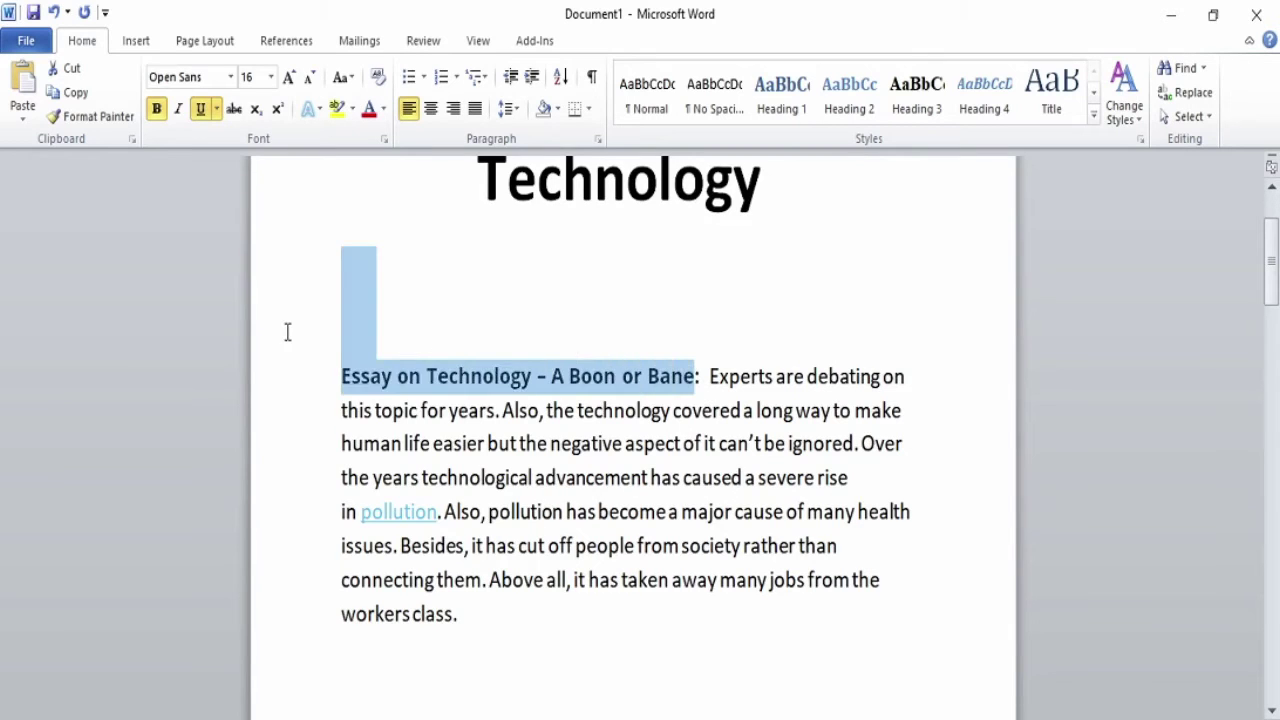
{"action": "left_click_drag", "start_coordinate": [287, 332], "coordinate": [277, 360]}
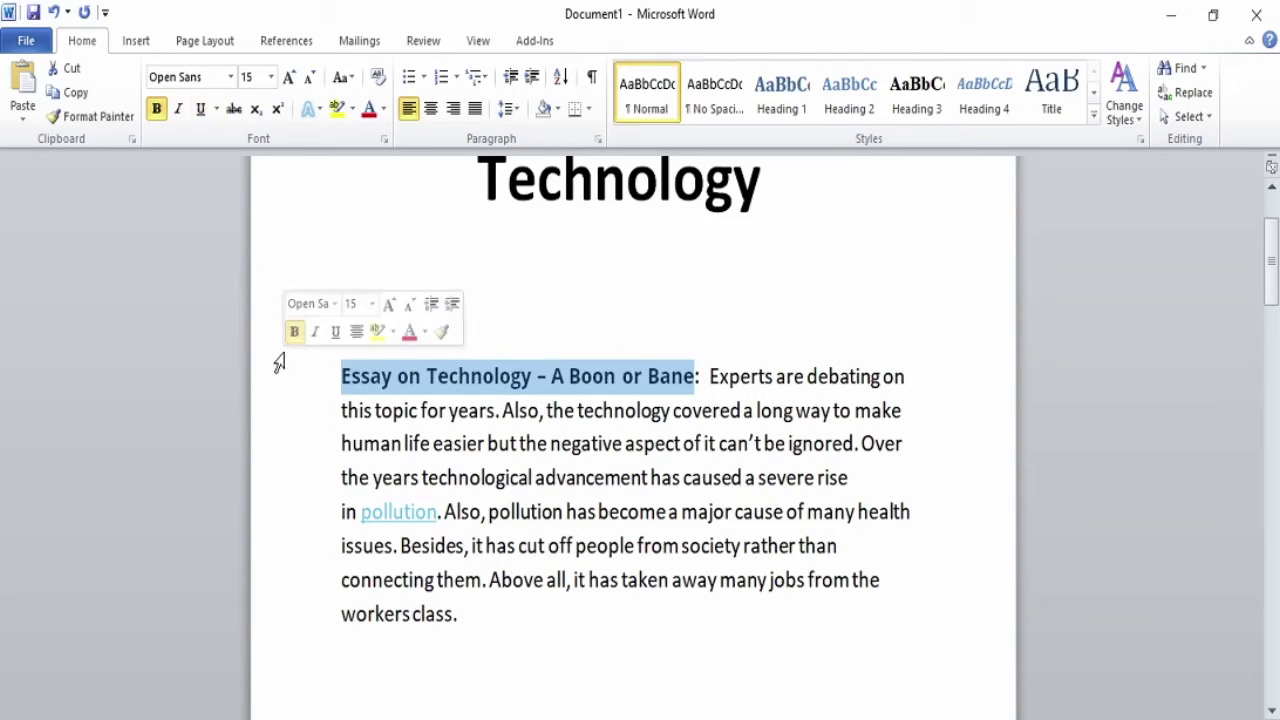
{"action": "left_click", "coordinate": [201, 110]}
Format the paragraph under "Information Technology" at size 14 in the same font as the body paragraphs above it
{"action": "scroll", "coordinate": [509, 417], "scroll_direction": "down", "scroll_amount": 15}
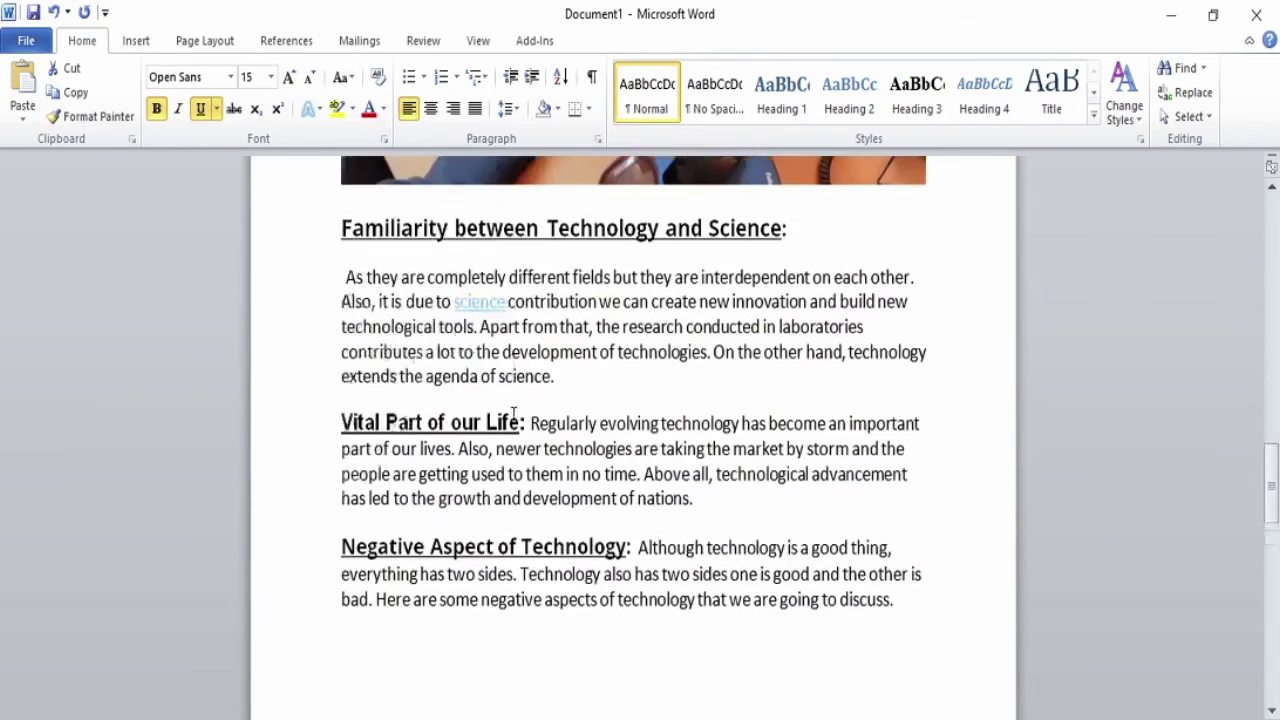
{"action": "scroll", "coordinate": [515, 410], "scroll_direction": "down", "scroll_amount": 10}
{"action": "scroll", "coordinate": [527, 405], "scroll_direction": "up", "scroll_amount": 3}
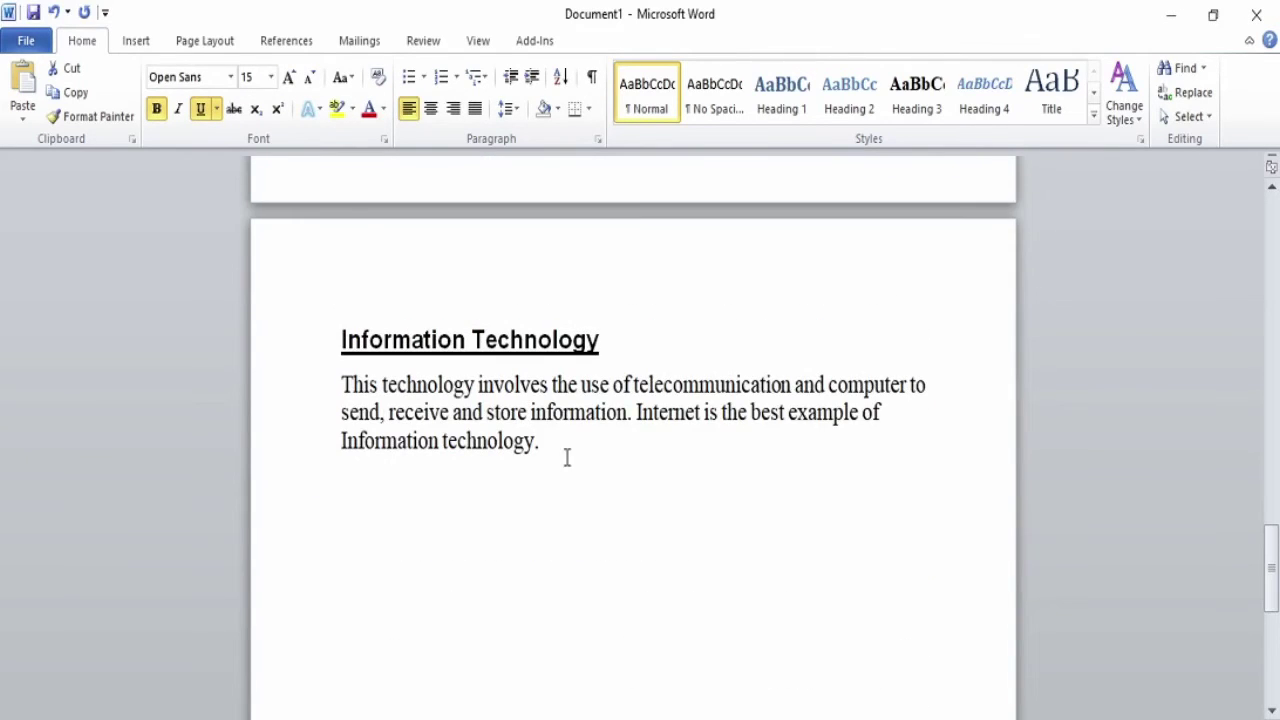
{"action": "left_click_drag", "start_coordinate": [550, 456], "coordinate": [263, 369]}
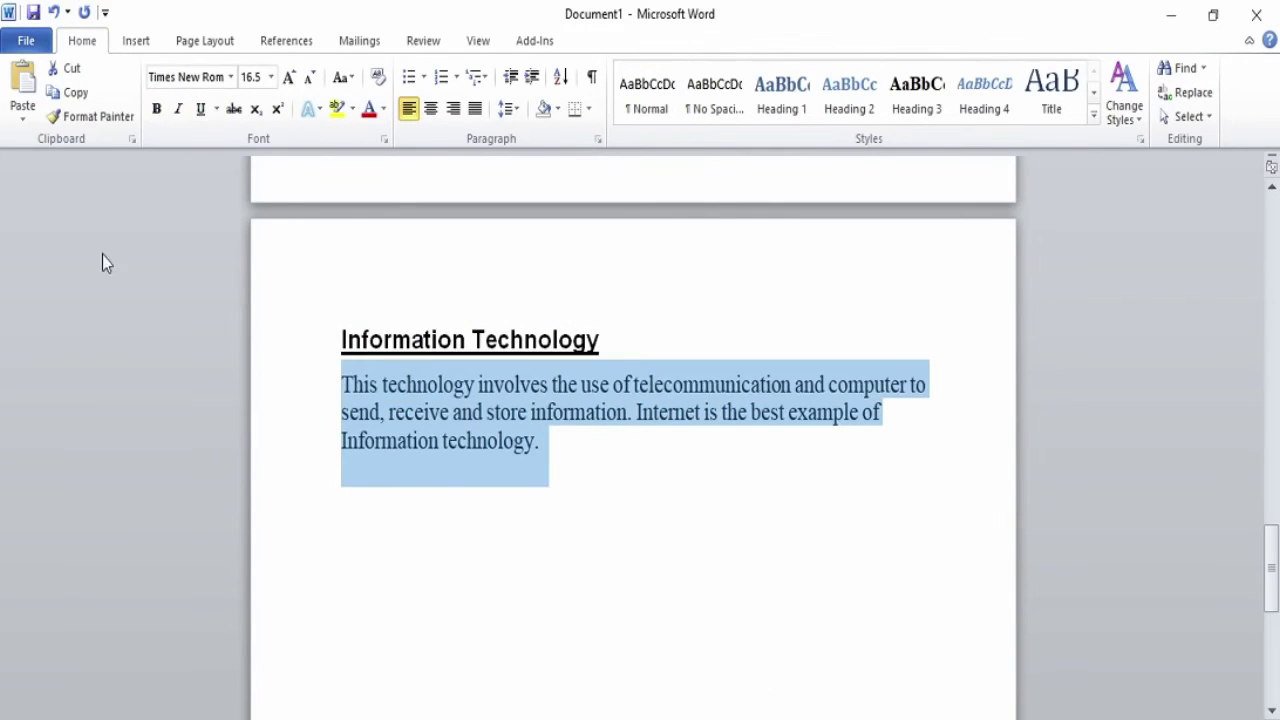
{"action": "left_click", "coordinate": [269, 78]}
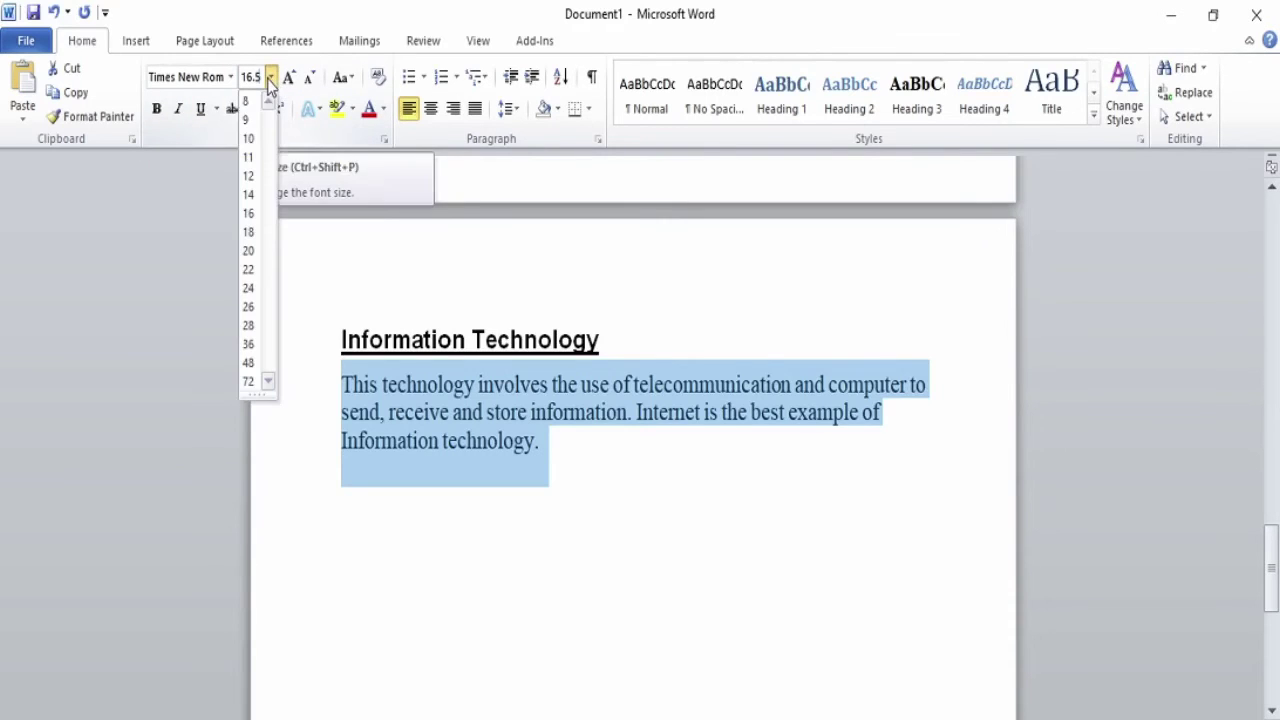
{"action": "left_click", "coordinate": [250, 194]}
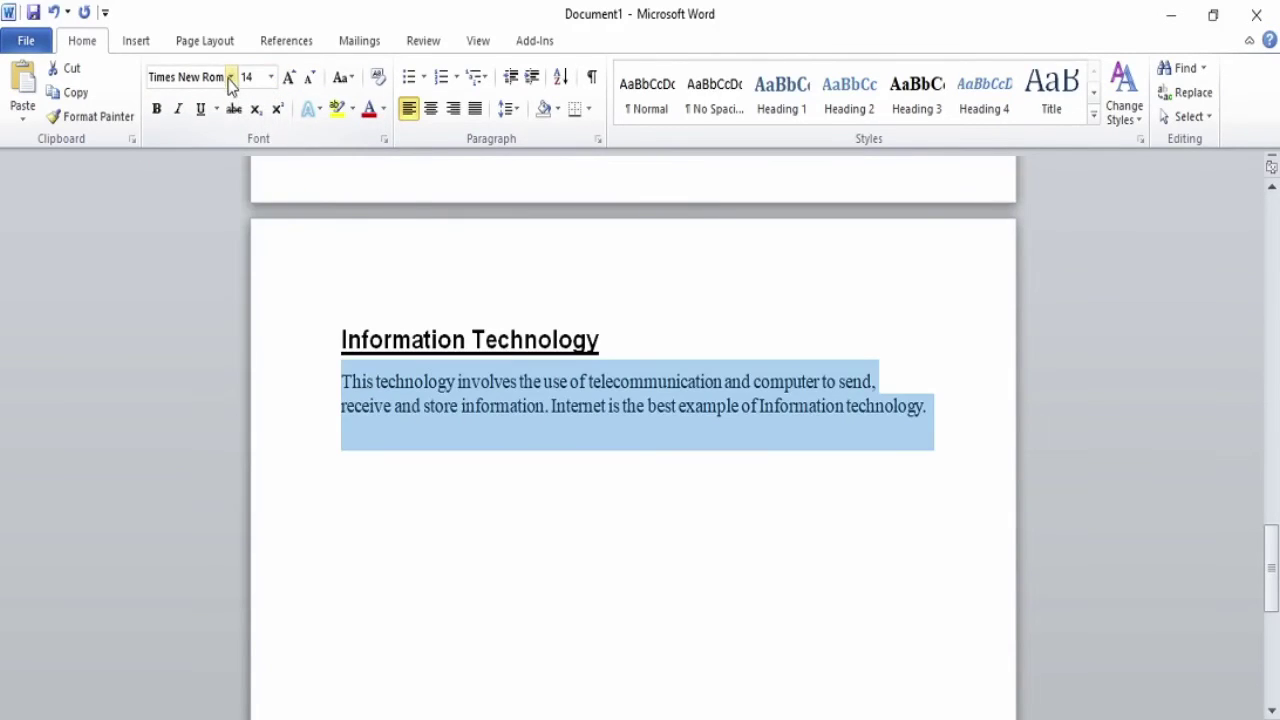
{"action": "left_click", "coordinate": [230, 78]}
{"action": "left_click", "coordinate": [229, 157]}
{"action": "left_click", "coordinate": [507, 491]}
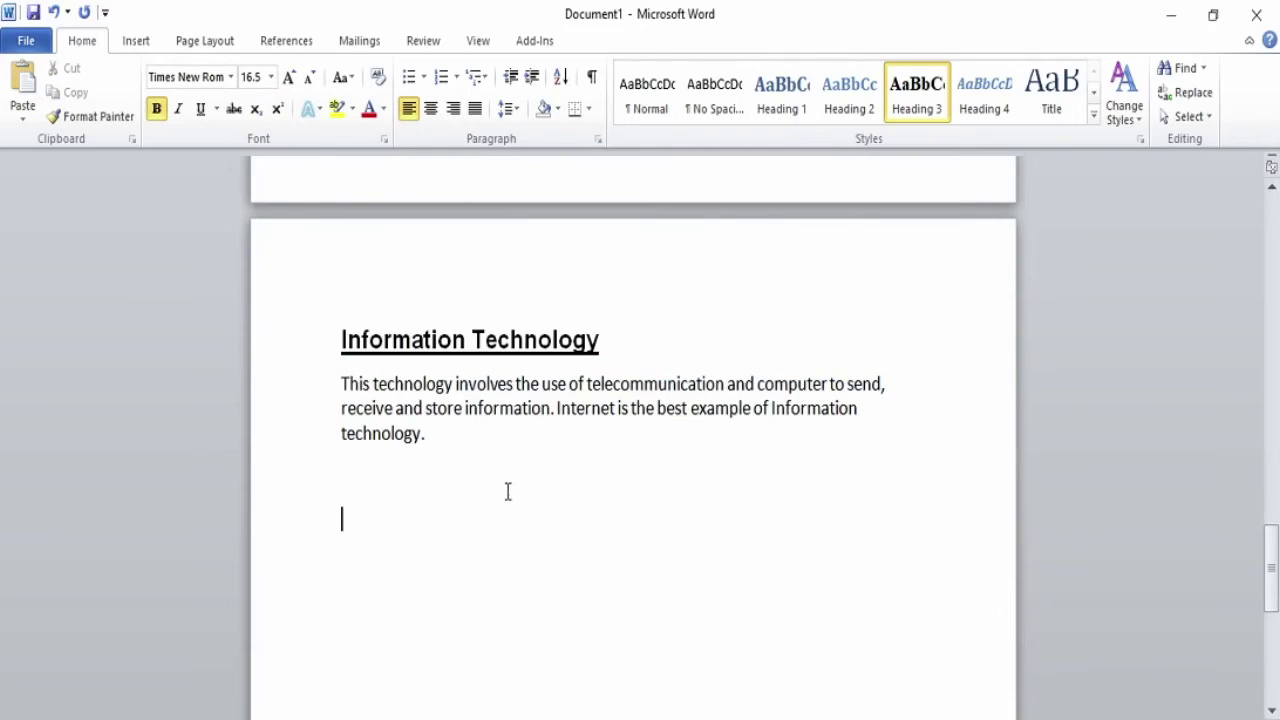
Switch to the toppr essay page in Chrome and examine the content that follows the "Information Technology" section
{"action": "left_click", "coordinate": [507, 485]}
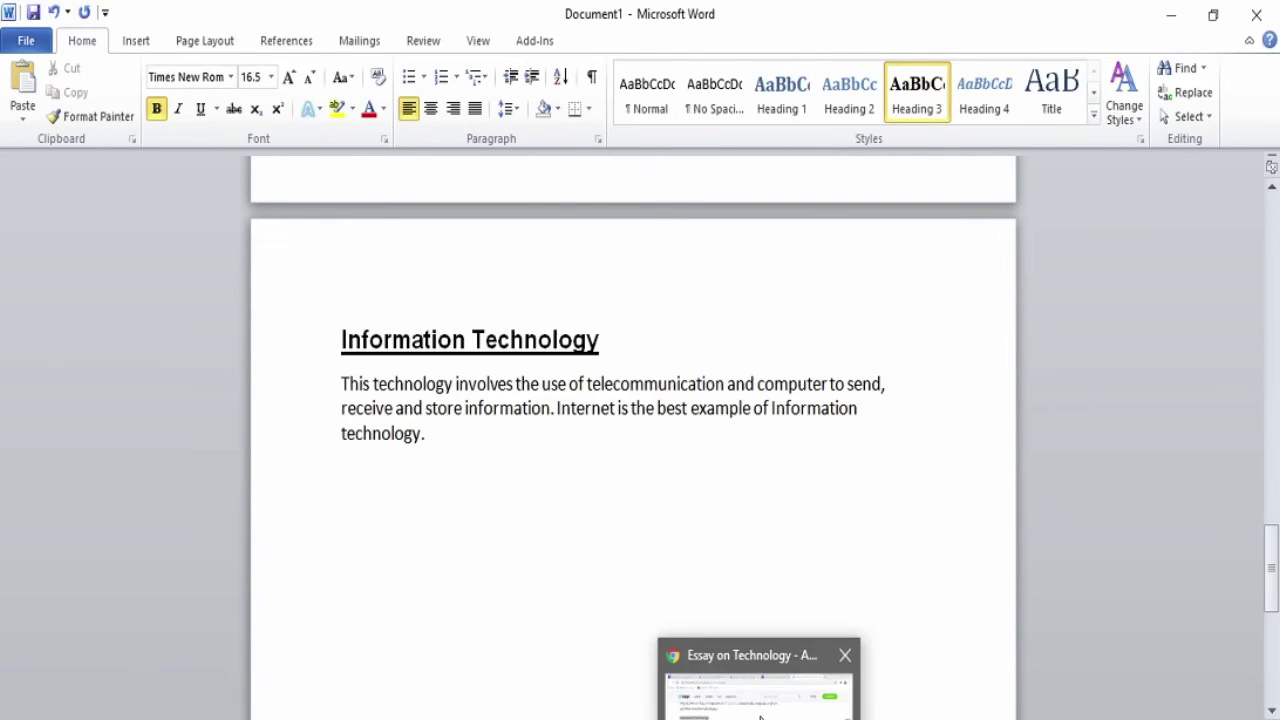
{"action": "left_click", "coordinate": [762, 715]}
{"action": "scroll", "coordinate": [311, 488], "scroll_direction": "down", "scroll_amount": 5}
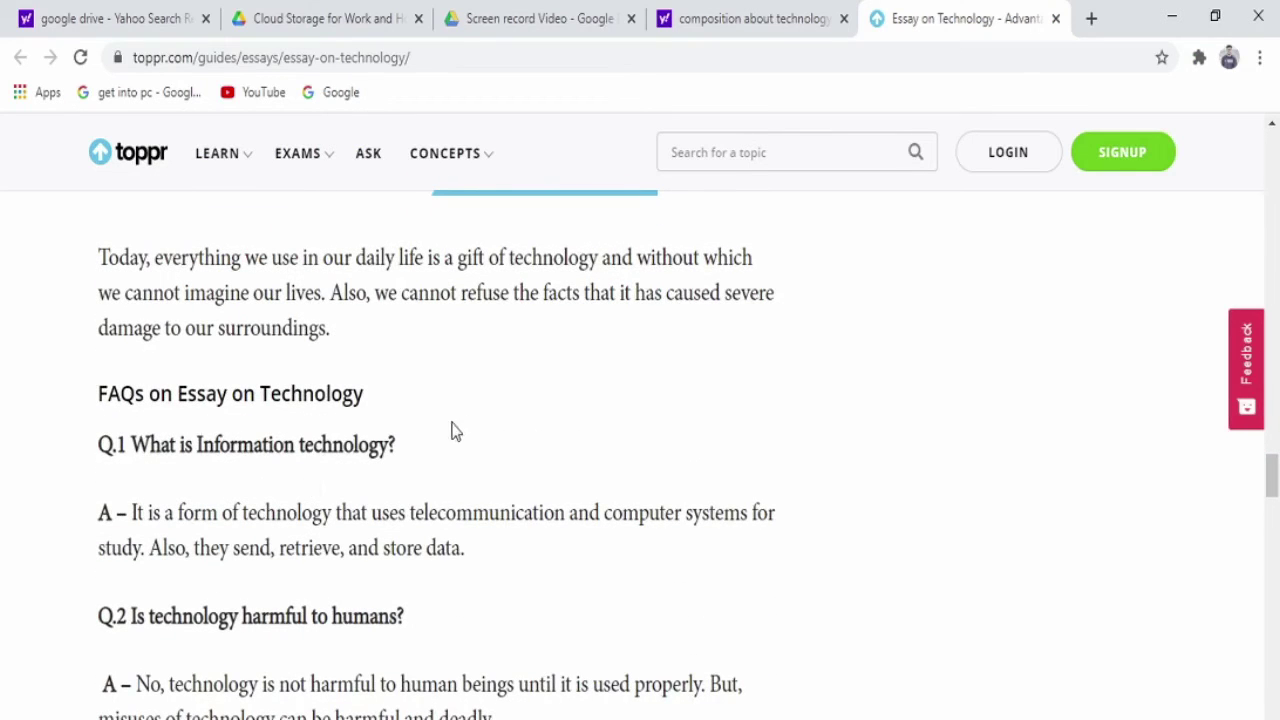
{"action": "scroll", "coordinate": [297, 522], "scroll_direction": "down", "scroll_amount": 4}
{"action": "scroll", "coordinate": [297, 522], "scroll_direction": "down", "scroll_amount": 2}
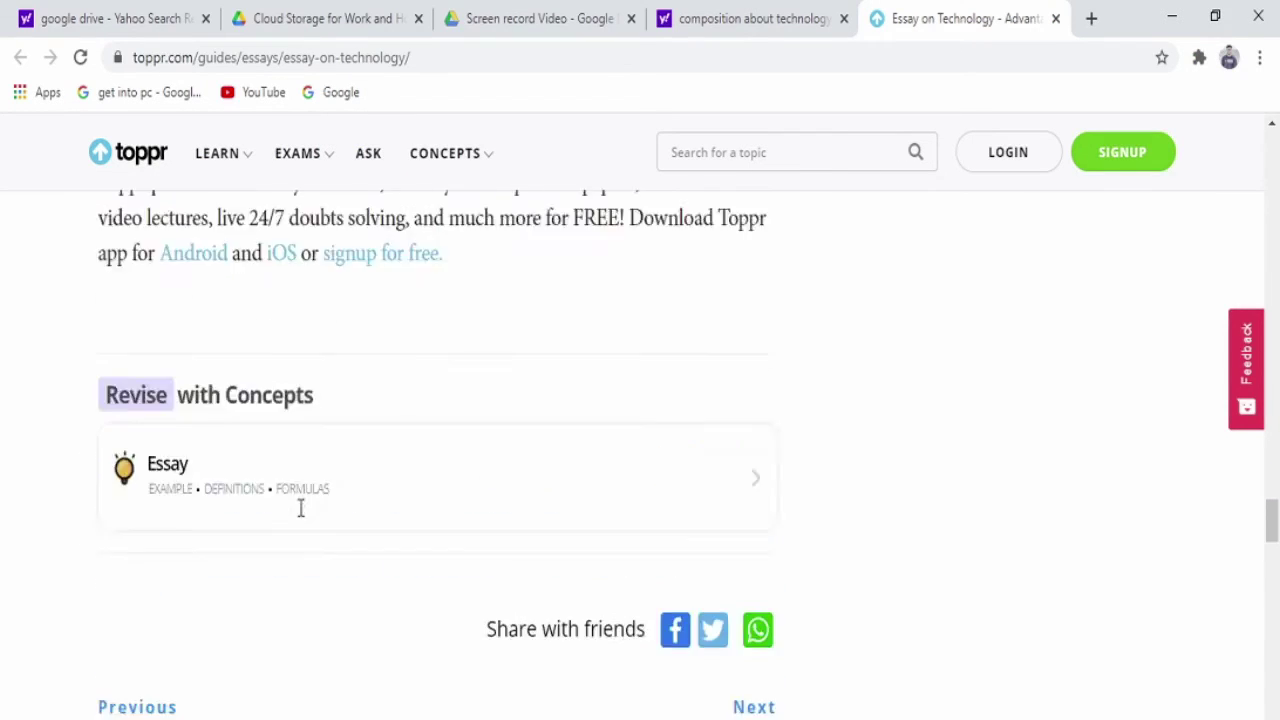
{"action": "scroll", "coordinate": [188, 415], "scroll_direction": "up", "scroll_amount": 7}
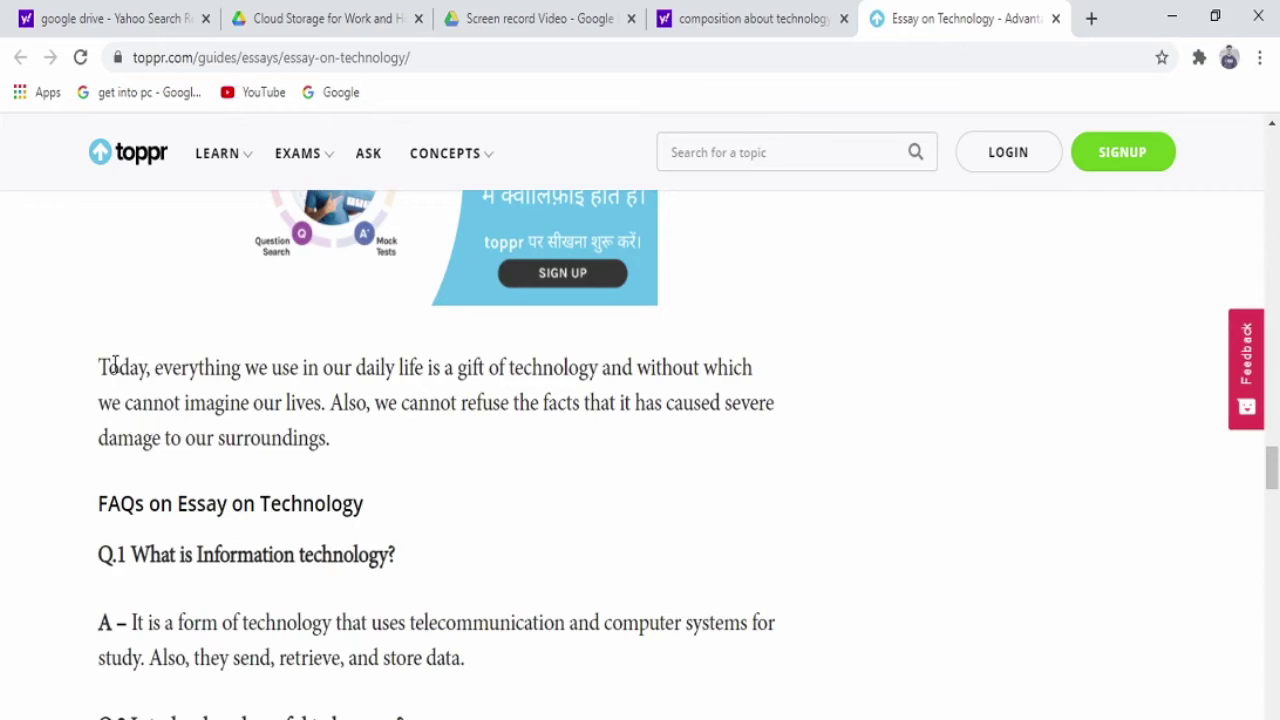
{"action": "left_click_drag", "start_coordinate": [101, 366], "coordinate": [707, 343]}
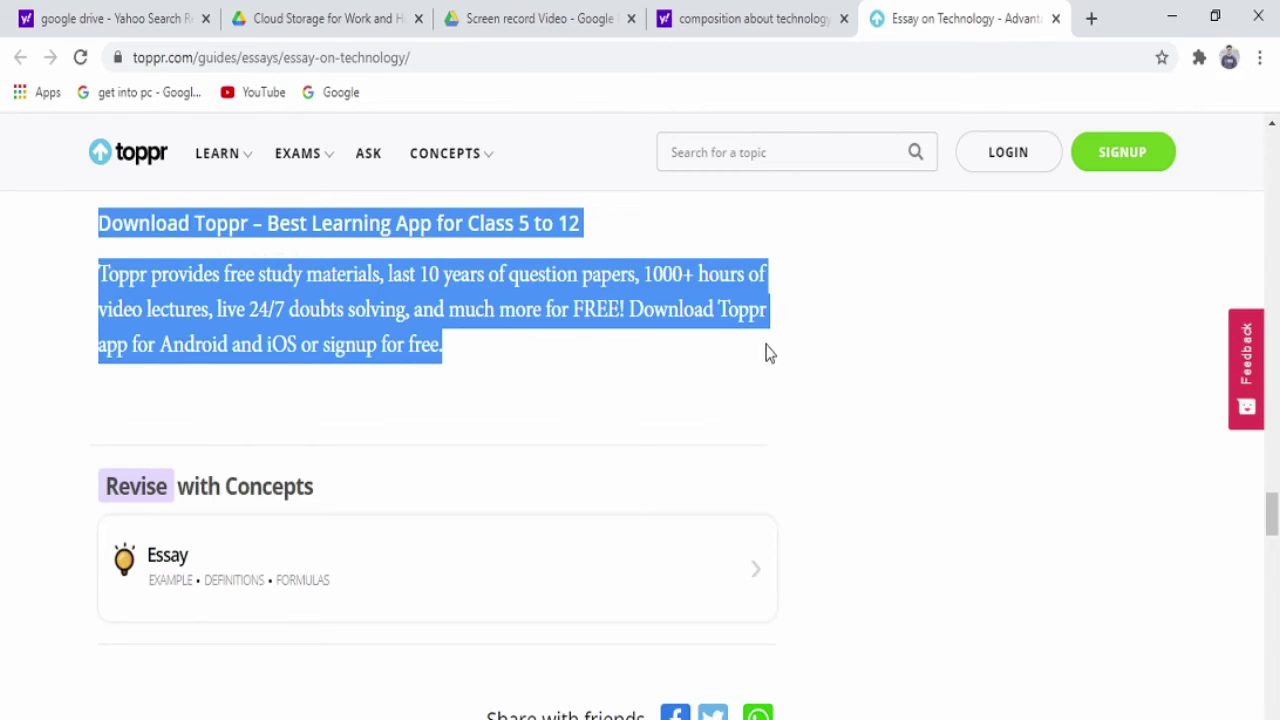
{"action": "left_click", "coordinate": [814, 352]}
{"action": "scroll", "coordinate": [814, 360], "scroll_direction": "up", "scroll_amount": 1}
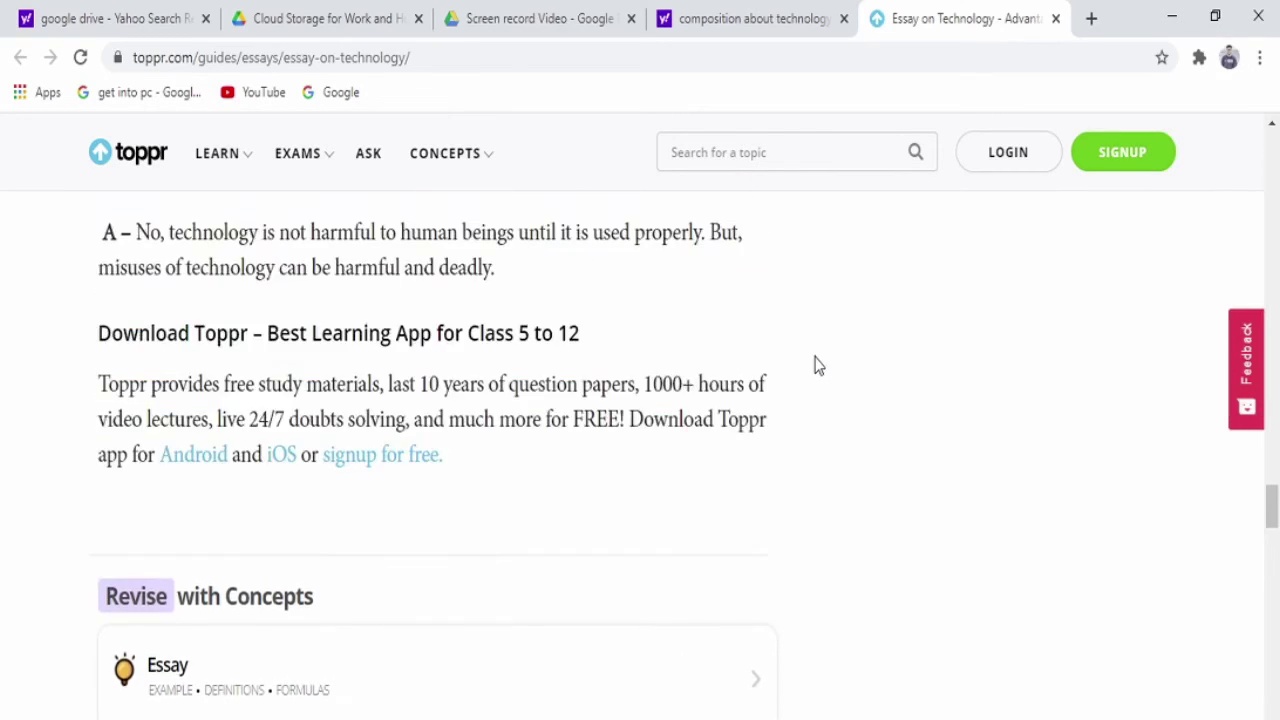
{"action": "scroll", "coordinate": [300, 292], "scroll_direction": "up", "scroll_amount": 2}
{"action": "scroll", "coordinate": [214, 306], "scroll_direction": "up", "scroll_amount": 7}
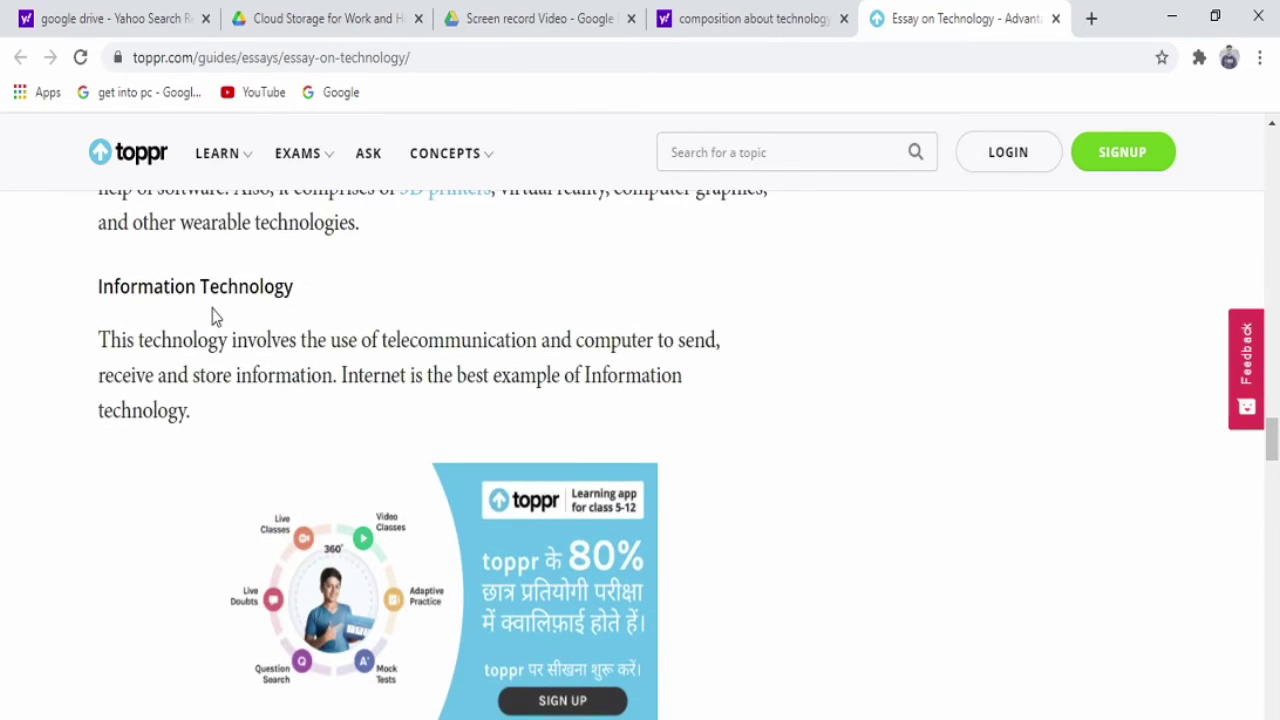
{"action": "scroll", "coordinate": [128, 420], "scroll_direction": "down", "scroll_amount": 6}
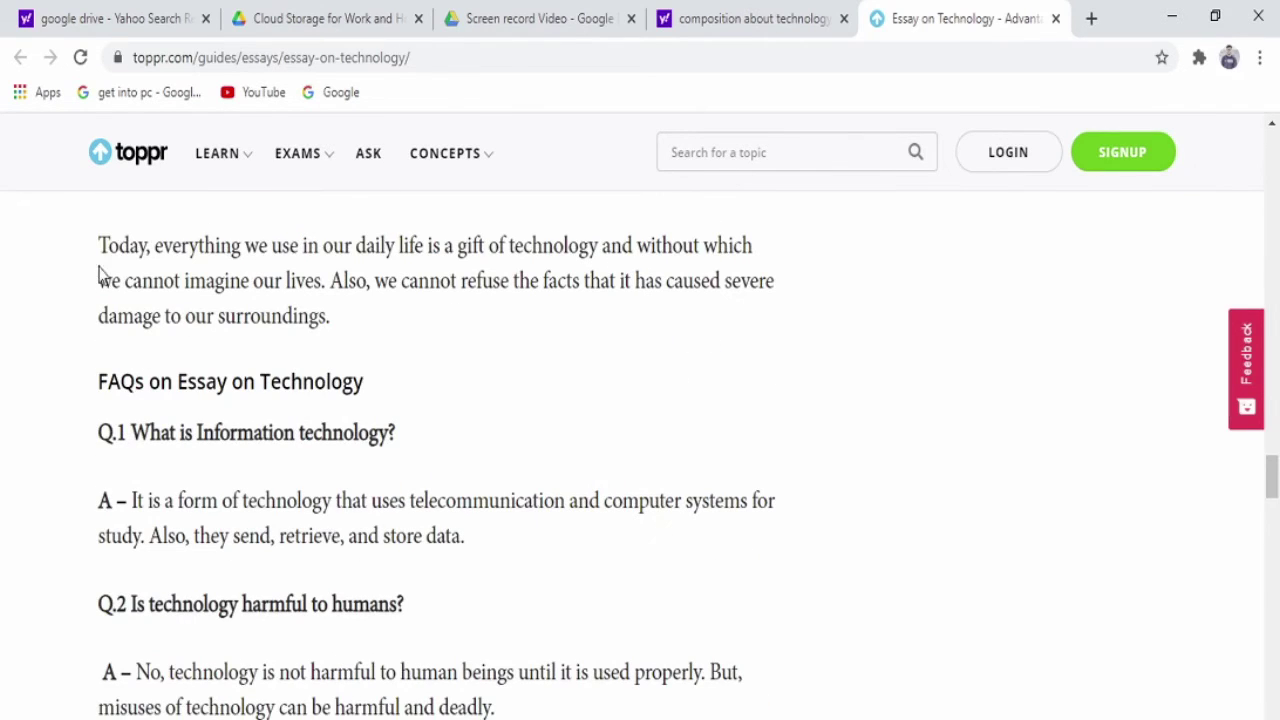
Copy the text from "Today, everything we use" through the Q.2 answer and paste it below the "Information Technology" paragraph in Word
{"action": "left_click_drag", "start_coordinate": [98, 248], "coordinate": [719, 714]}
{"action": "key", "text": "ctrl+c"}
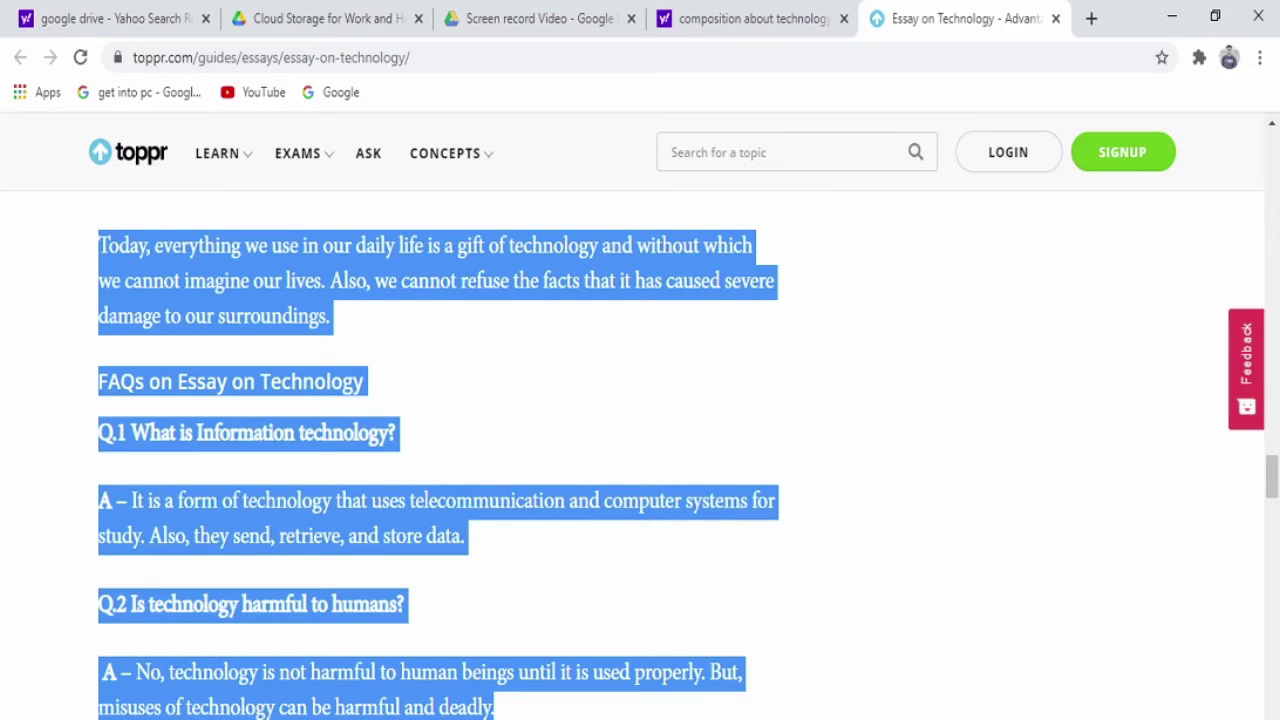
{"action": "left_click", "coordinate": [741, 698]}
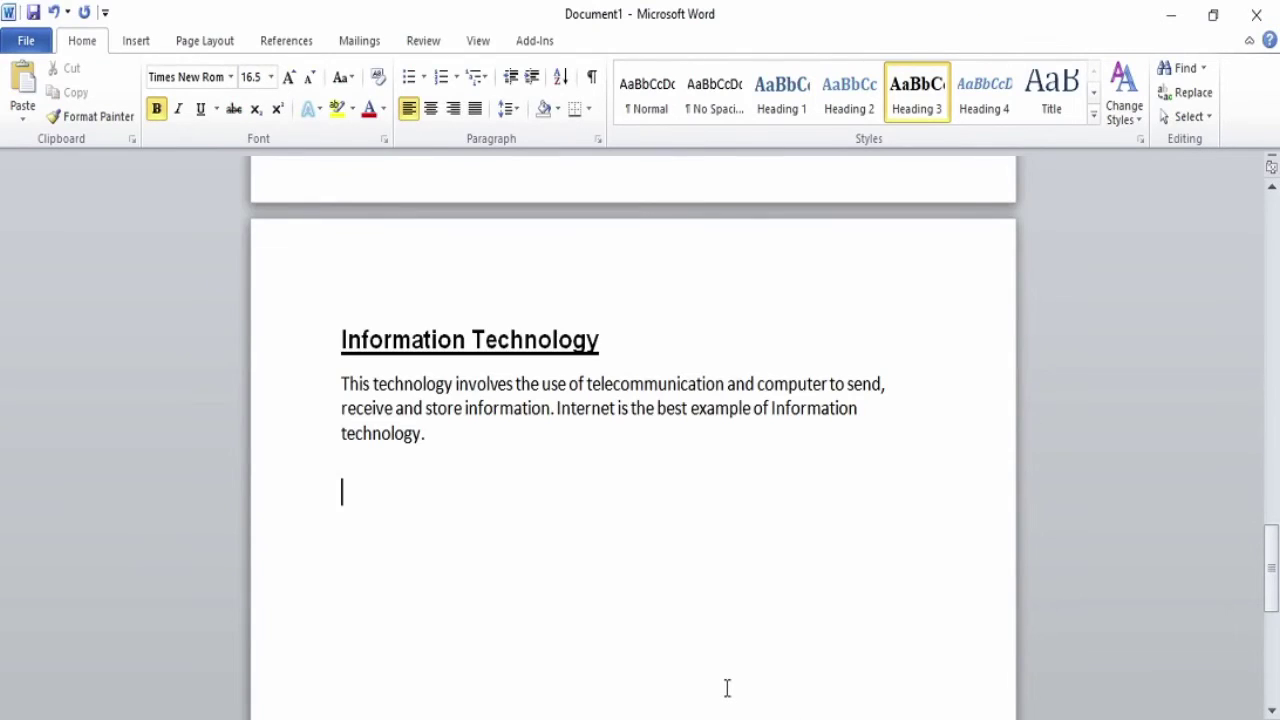
{"action": "key", "text": "ctrl+v"}
{"action": "scroll", "coordinate": [723, 690], "scroll_direction": "up", "scroll_amount": 3}
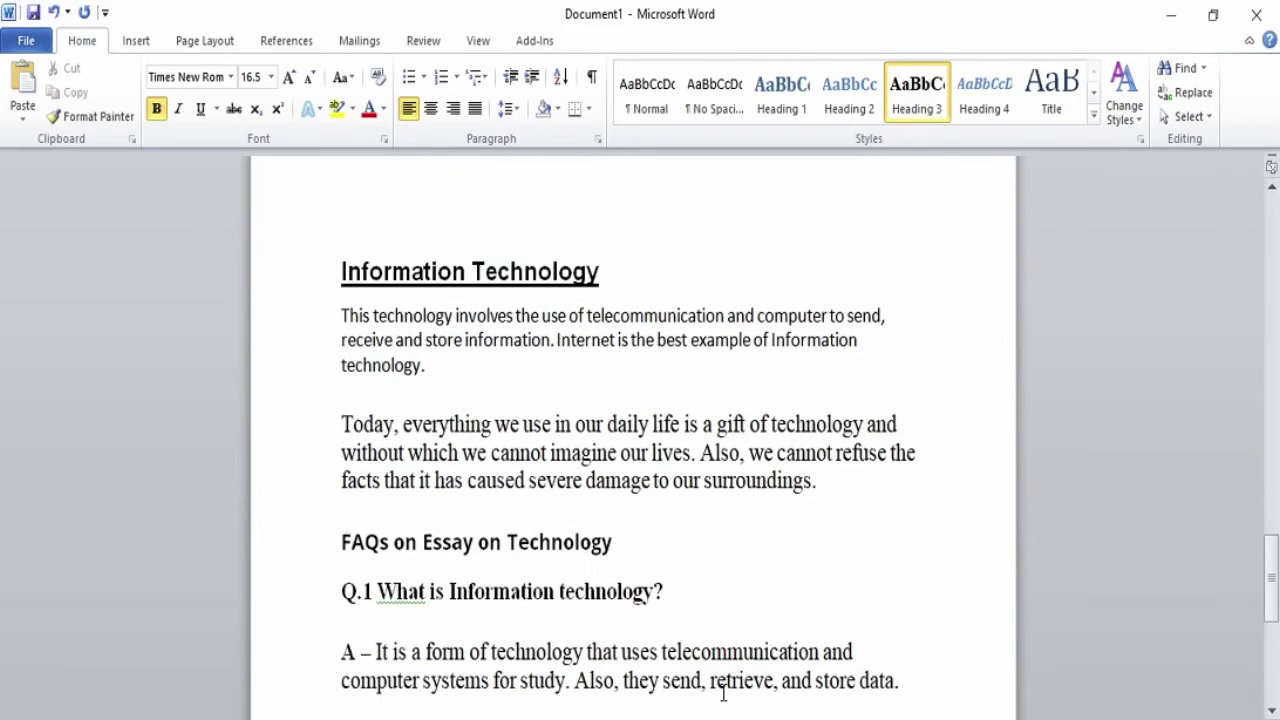
{"action": "scroll", "coordinate": [723, 692], "scroll_direction": "up", "scroll_amount": 3}
{"action": "scroll", "coordinate": [723, 692], "scroll_direction": "down", "scroll_amount": 6}
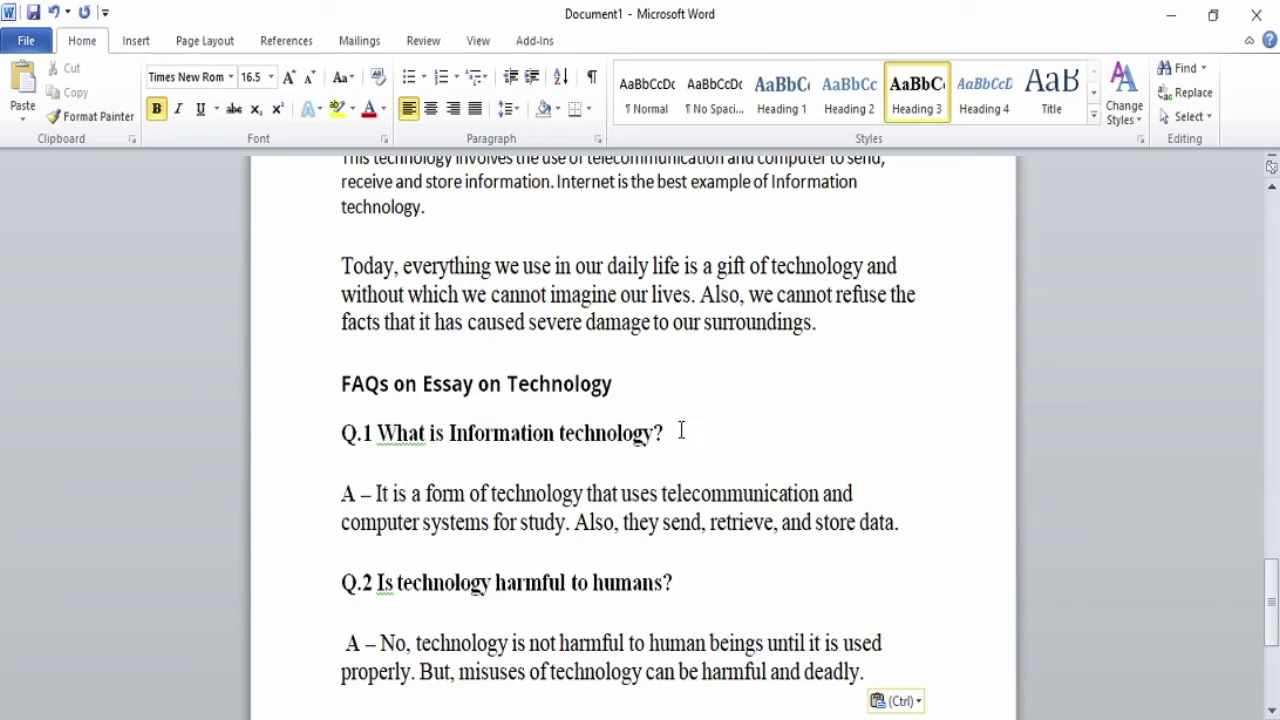
Remove the space after "Q.1" and after "Q.2" in the two FAQ question lines
{"action": "left_click", "coordinate": [377, 433]}
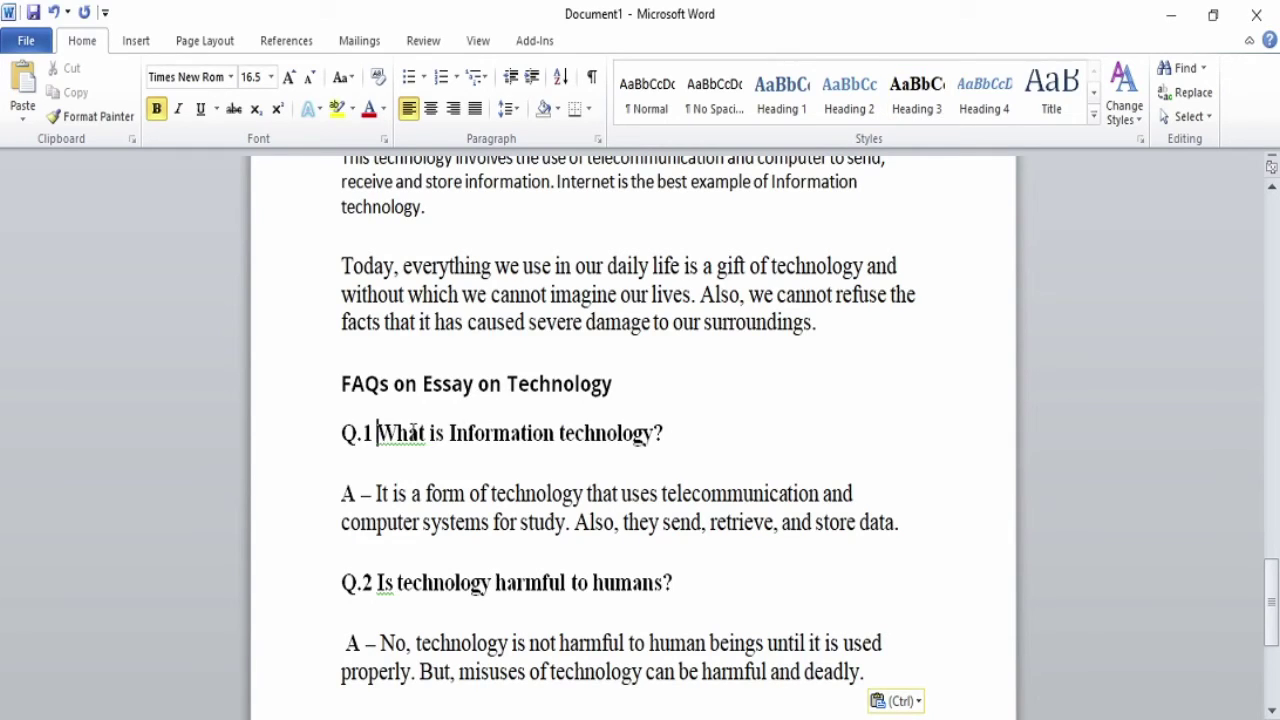
{"action": "key", "text": "BackSpace"}
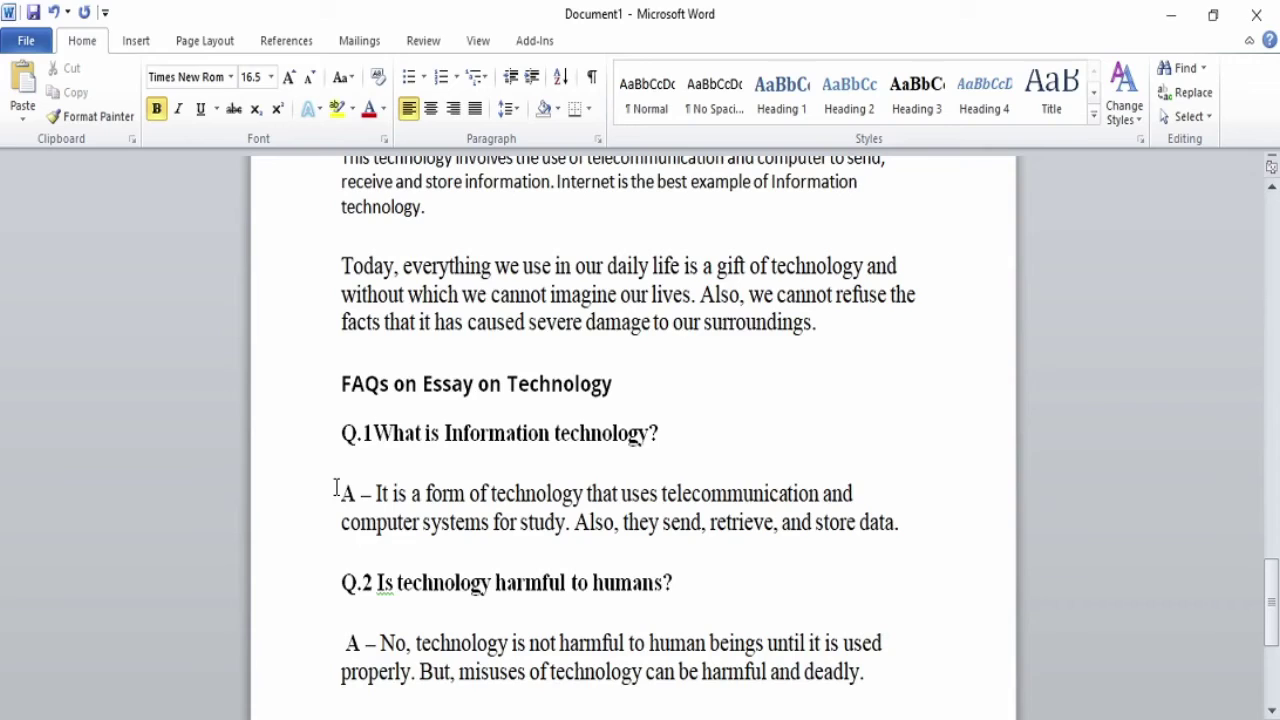
{"action": "left_click", "coordinate": [764, 428]}
{"action": "left_click", "coordinate": [396, 582]}
{"action": "key", "text": "BackSpace"}
{"action": "left_click", "coordinate": [372, 582]}
{"action": "key", "text": "BackSpace"}
{"action": "left_click", "coordinate": [714, 608]}
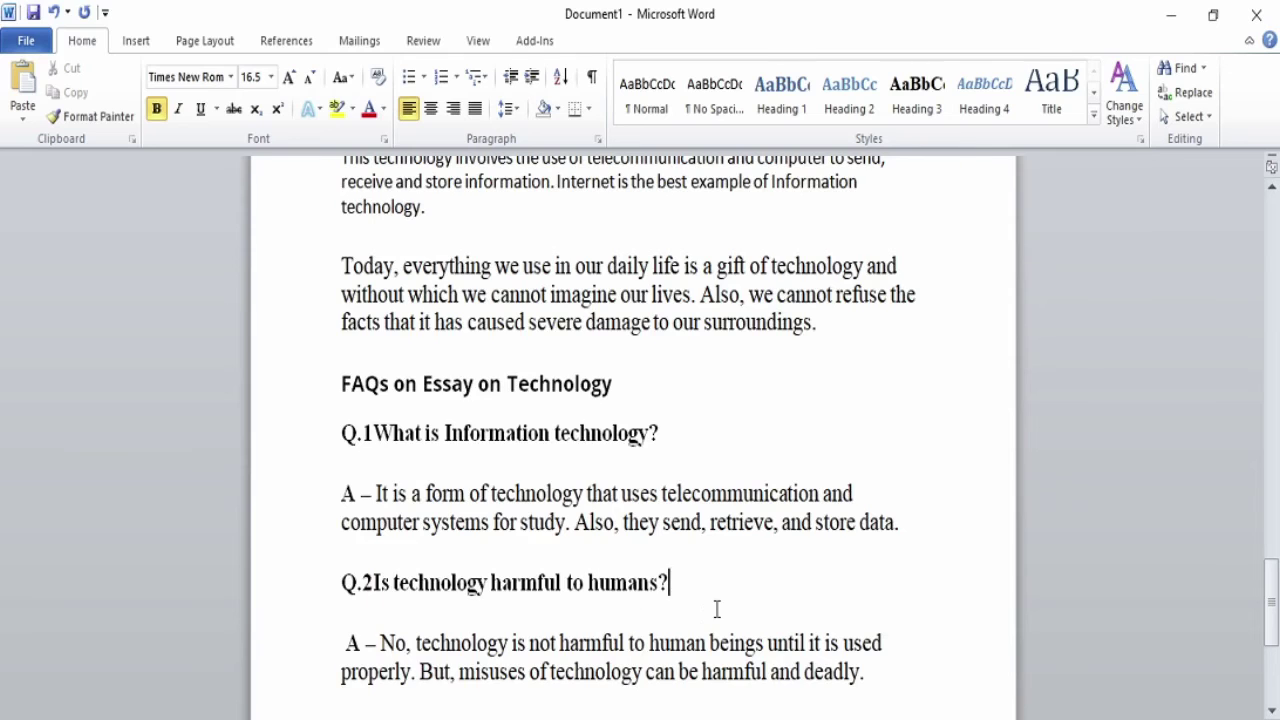
{"action": "scroll", "coordinate": [714, 614], "scroll_direction": "down", "scroll_amount": 4}
{"action": "scroll", "coordinate": [705, 617], "scroll_direction": "up", "scroll_amount": 4}
{"action": "scroll", "coordinate": [705, 617], "scroll_direction": "up", "scroll_amount": 4}
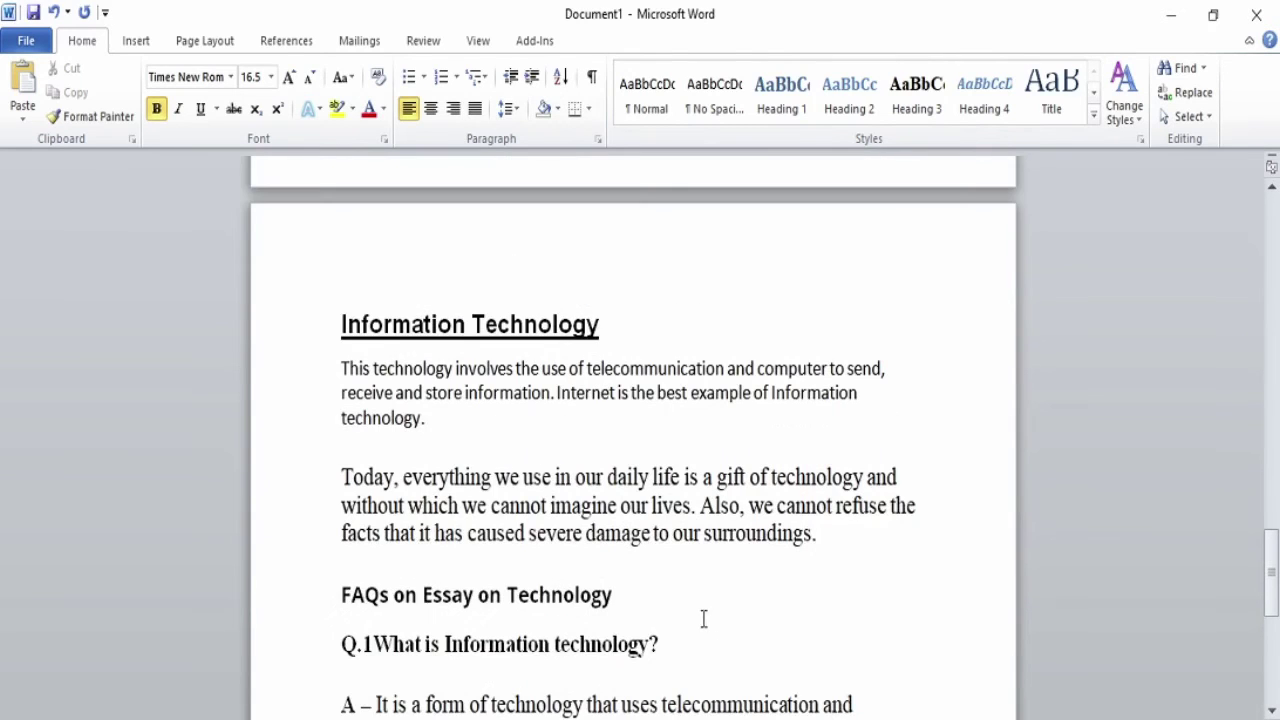
Set the "FAQs on Essay on Technology" heading in Arial and underline it
{"action": "scroll", "coordinate": [532, 590], "scroll_direction": "down", "scroll_amount": 2}
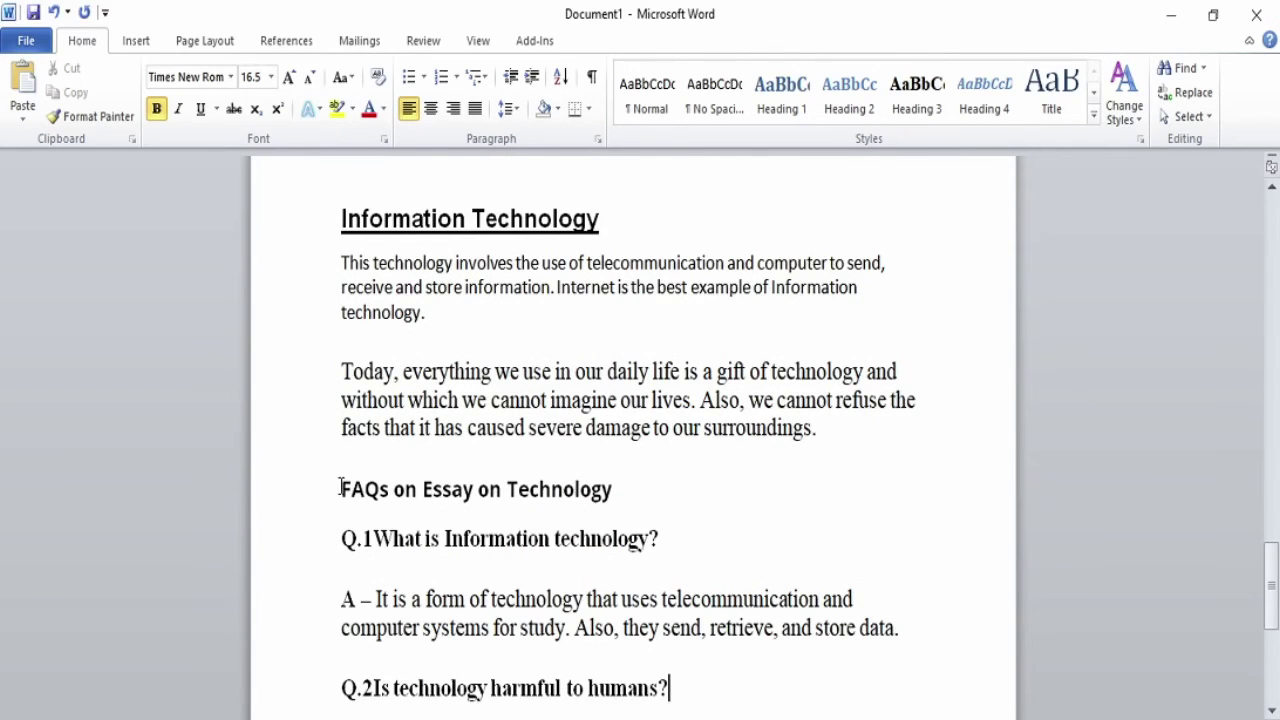
{"action": "left_click_drag", "start_coordinate": [340, 489], "coordinate": [657, 481]}
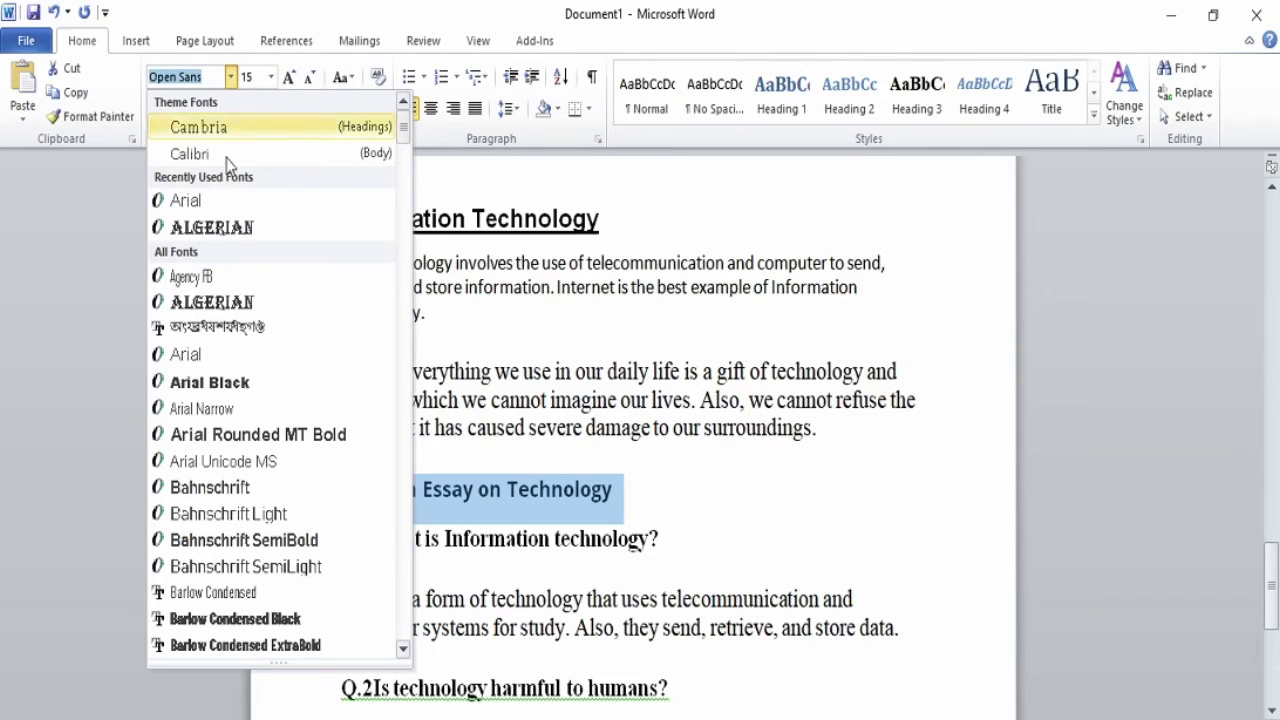
{"action": "left_click", "coordinate": [226, 200]}
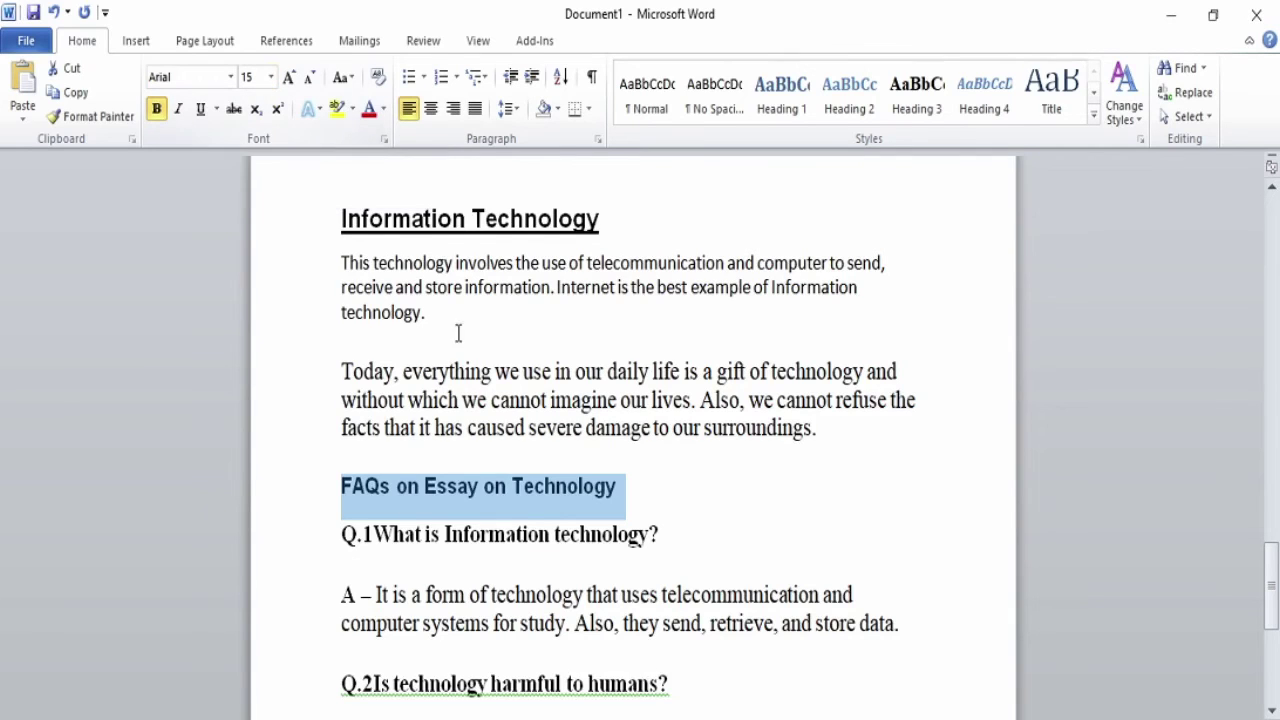
{"action": "left_click", "coordinate": [200, 109]}
Format the Q.1 question line in Arial at size 16
{"action": "scroll", "coordinate": [658, 547], "scroll_direction": "down", "scroll_amount": 3}
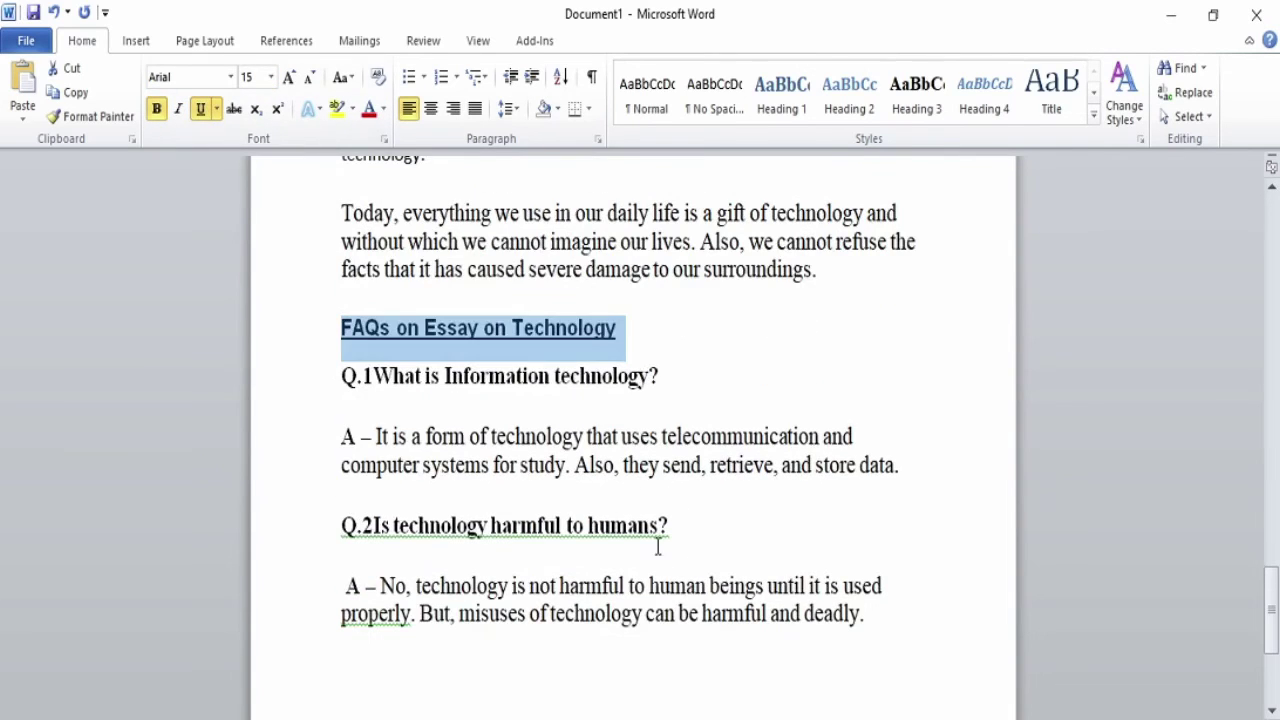
{"action": "left_click_drag", "start_coordinate": [341, 377], "coordinate": [648, 378]}
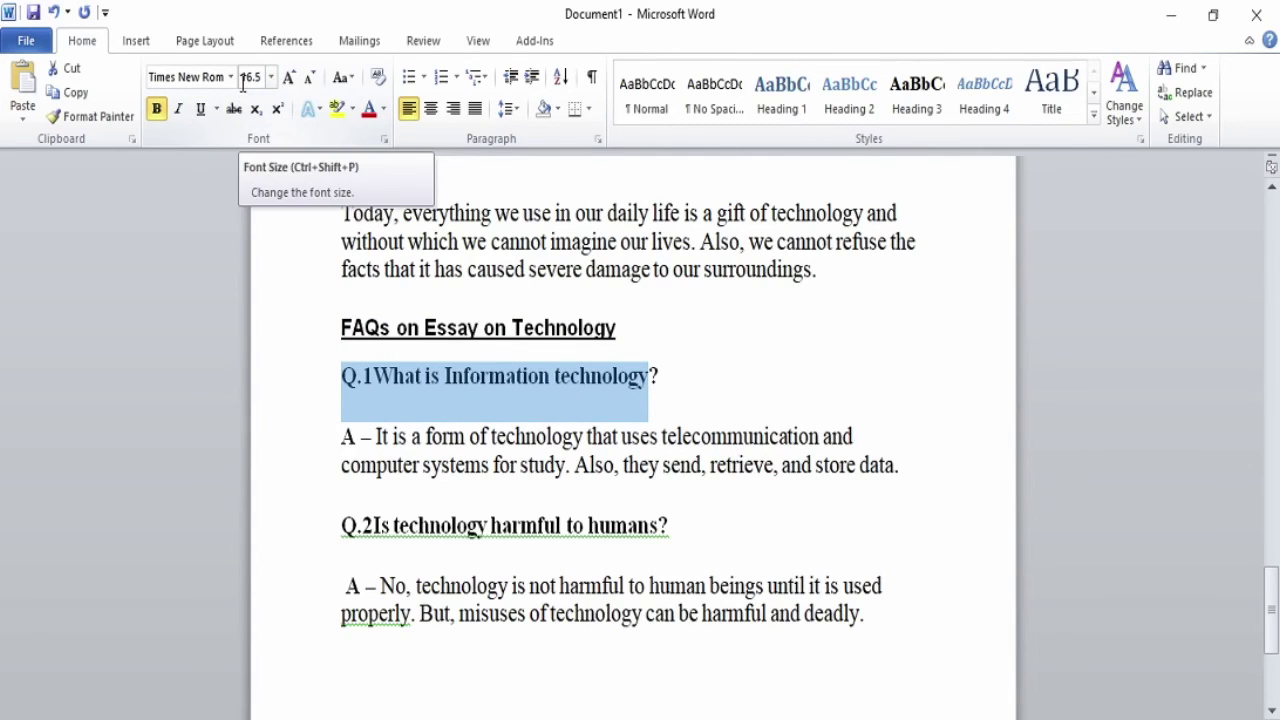
{"action": "left_click", "coordinate": [230, 77]}
{"action": "left_click", "coordinate": [180, 151]}
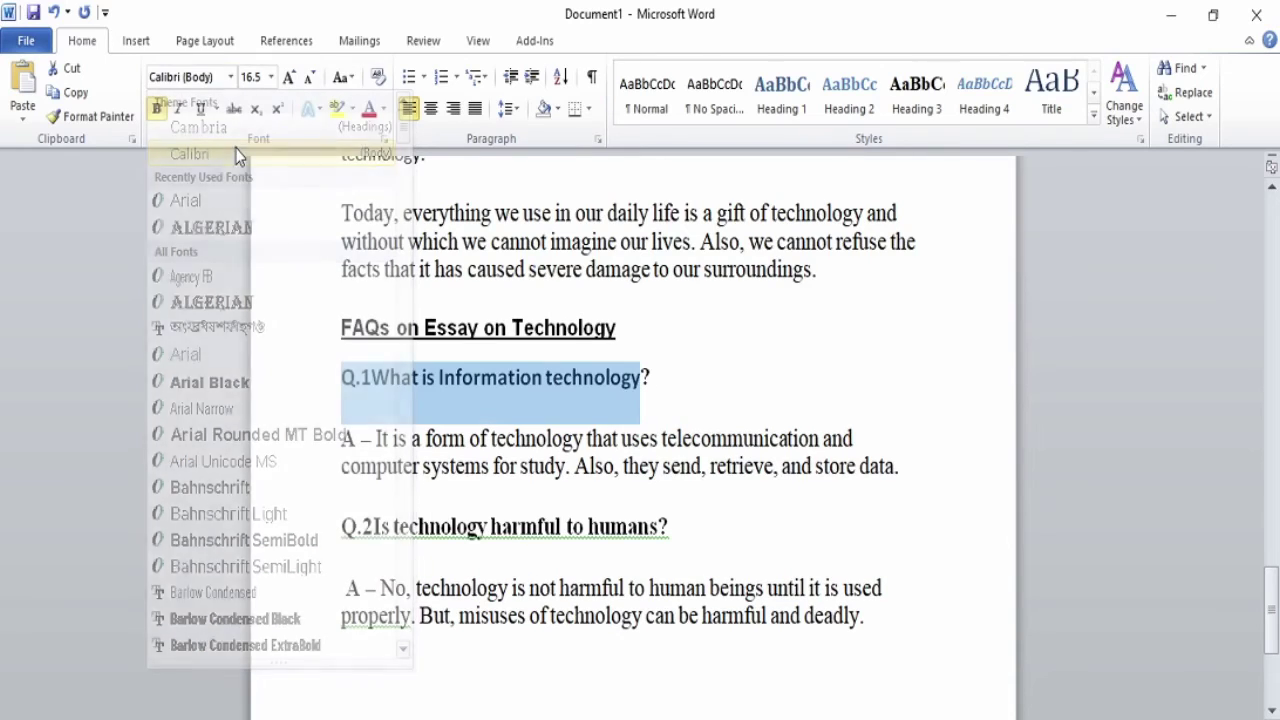
{"action": "left_click", "coordinate": [230, 77]}
{"action": "left_click", "coordinate": [185, 200]}
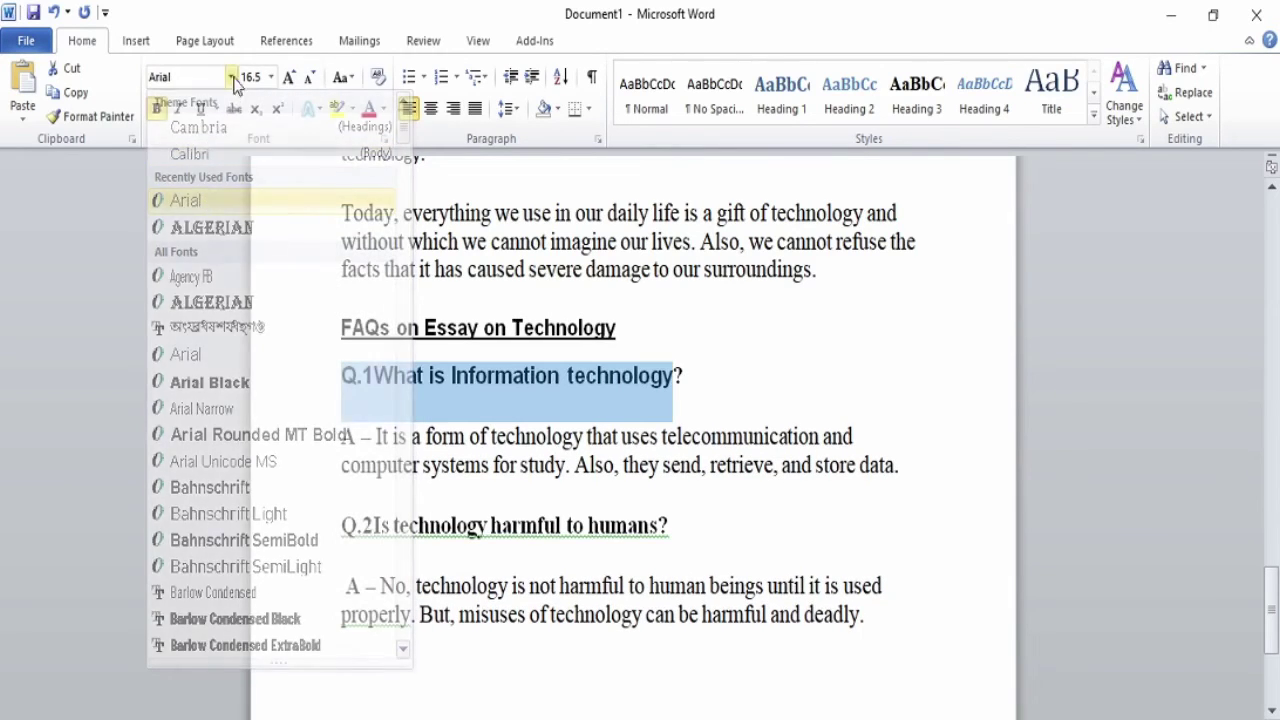
{"action": "left_click", "coordinate": [269, 77]}
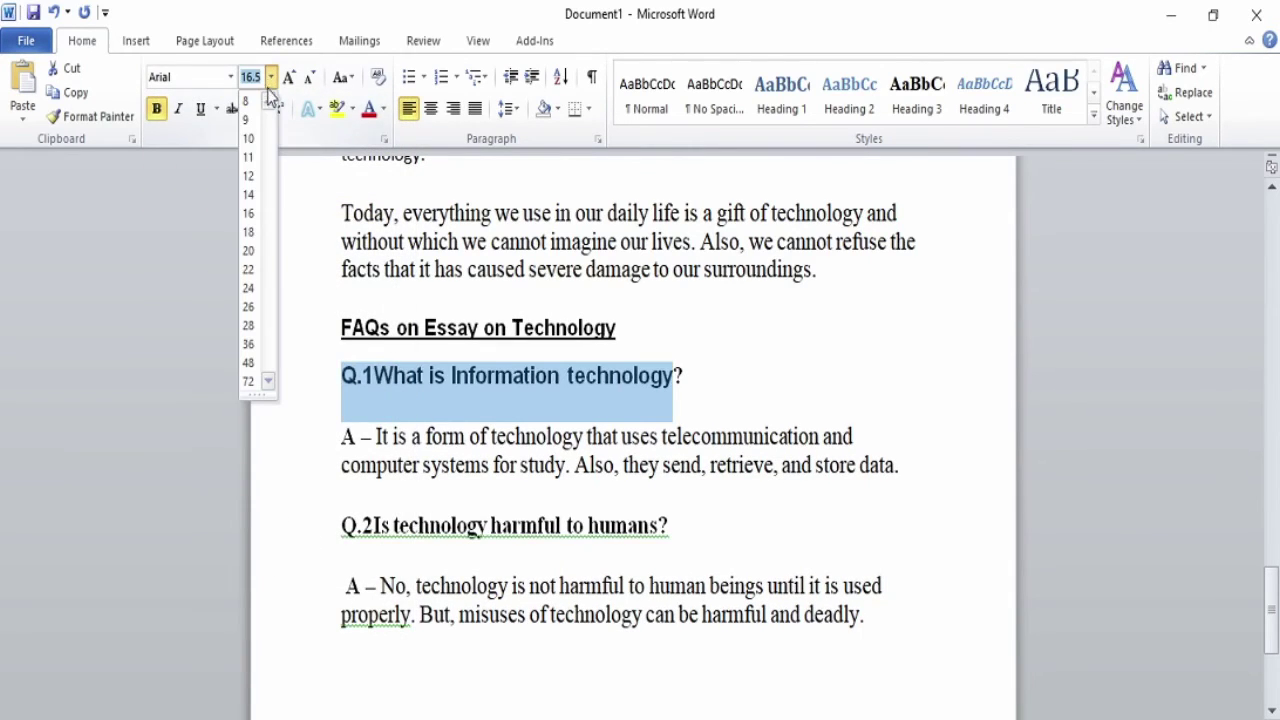
{"action": "left_click", "coordinate": [250, 213]}
Format the answer under Q.1 in Calibri (Body) at size 14
{"action": "scroll", "coordinate": [590, 420], "scroll_direction": "down", "scroll_amount": 3}
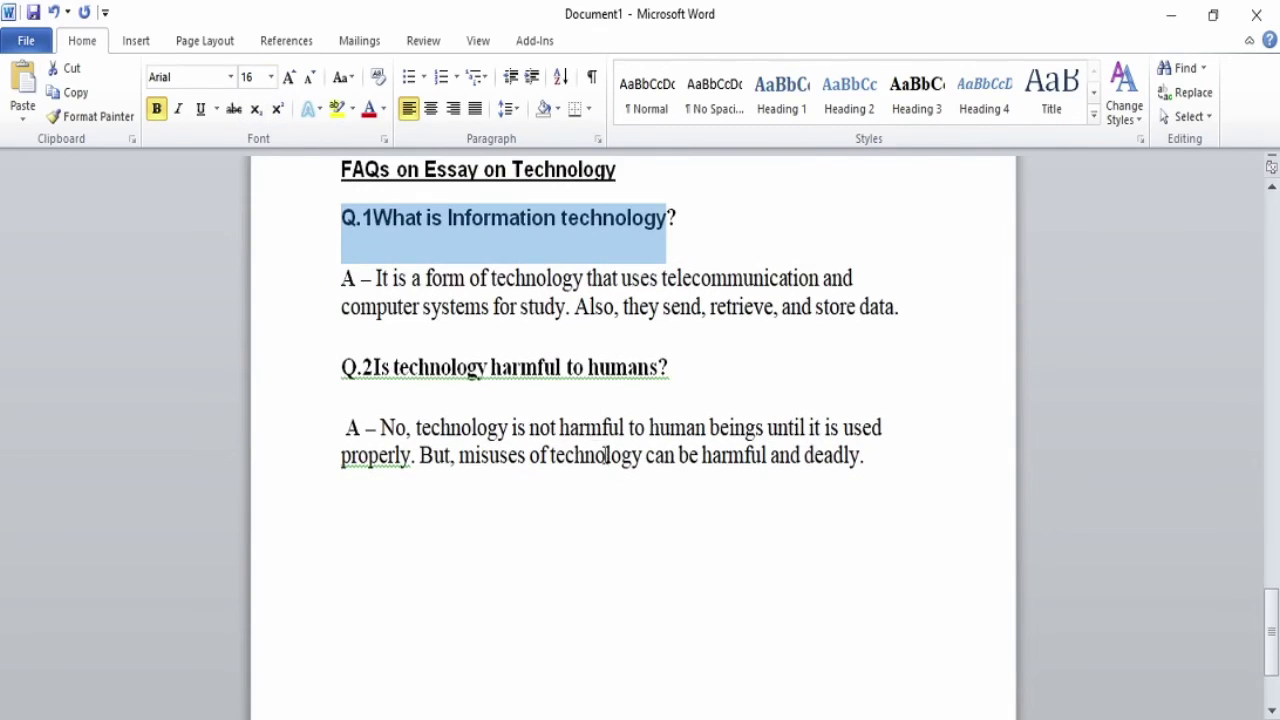
{"action": "left_click_drag", "start_coordinate": [333, 277], "coordinate": [1034, 317]}
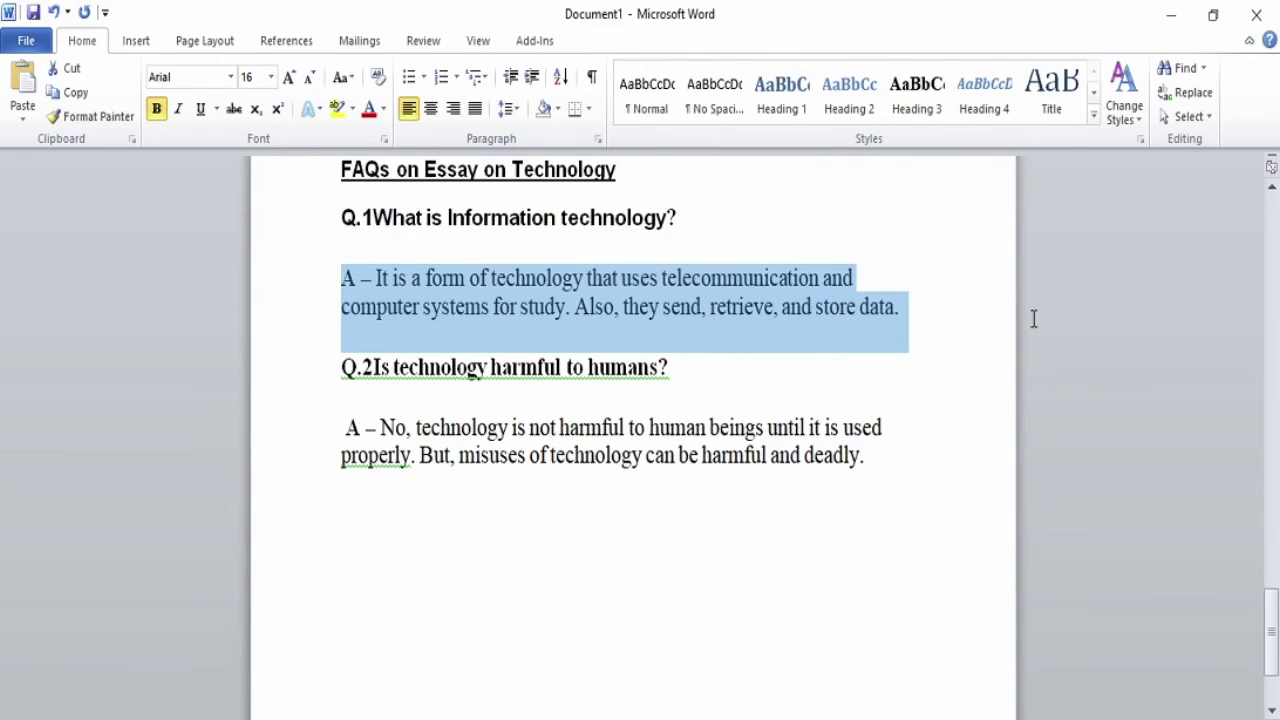
{"action": "left_click", "coordinate": [230, 77]}
{"action": "left_click", "coordinate": [200, 154]}
{"action": "left_click", "coordinate": [269, 80]}
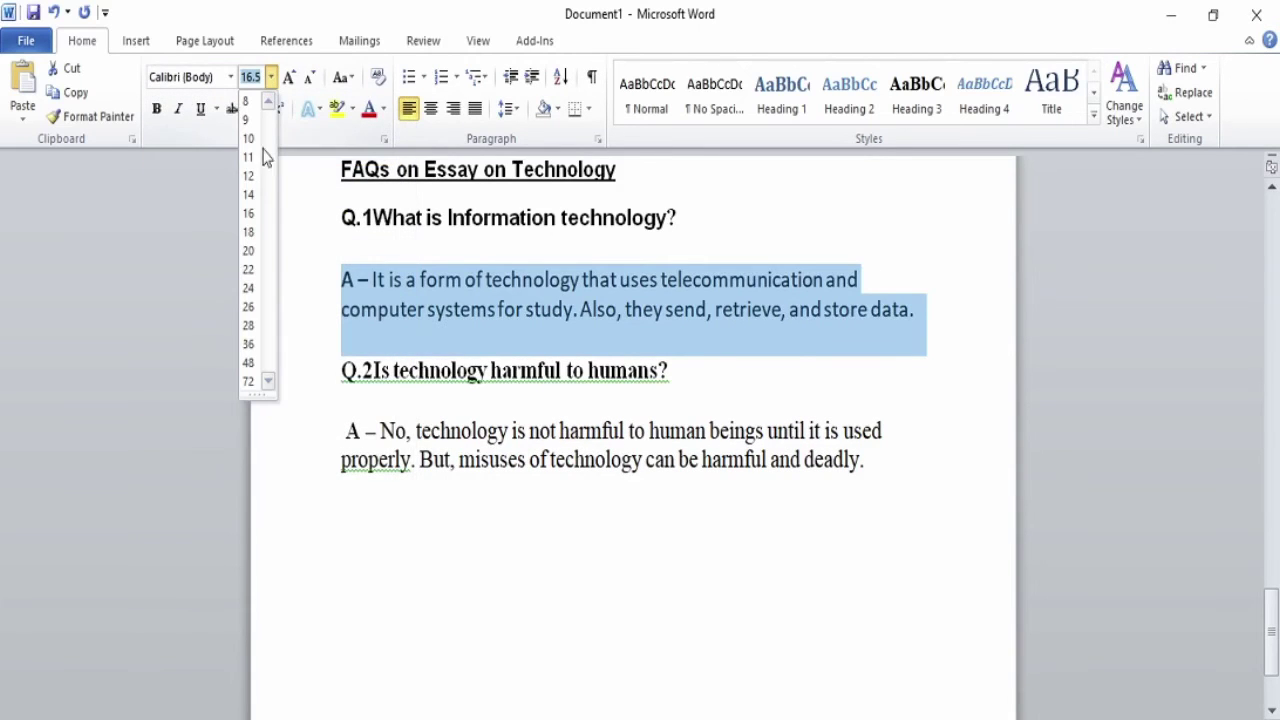
{"action": "left_click", "coordinate": [249, 194]}
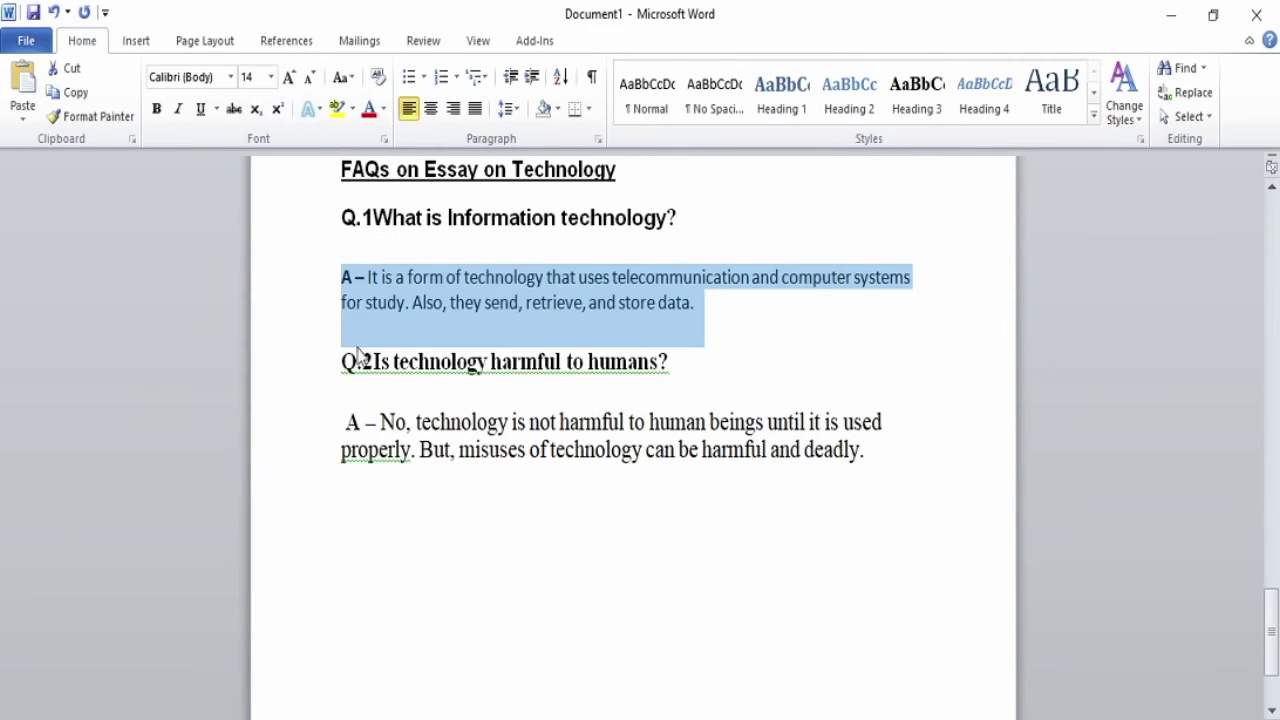
Change the font of the Q.2 question line to Arial
{"action": "left_click", "coordinate": [296, 378]}
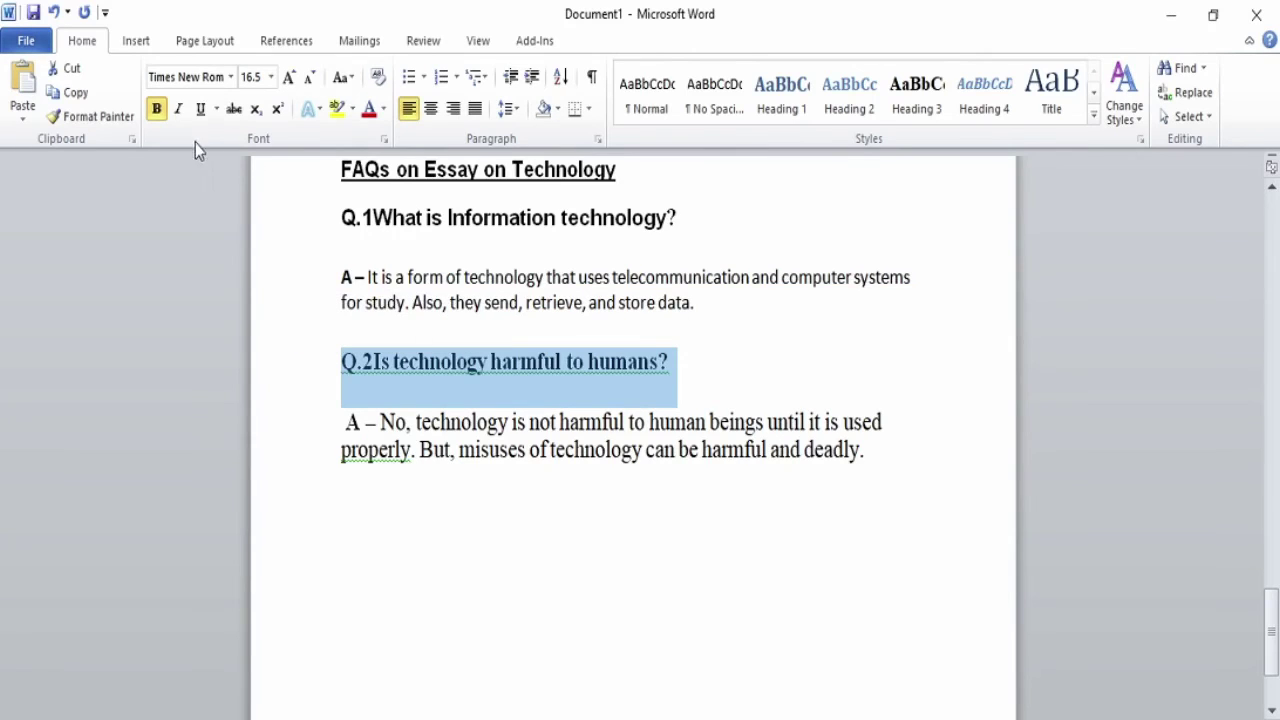
{"action": "left_click", "coordinate": [228, 79]}
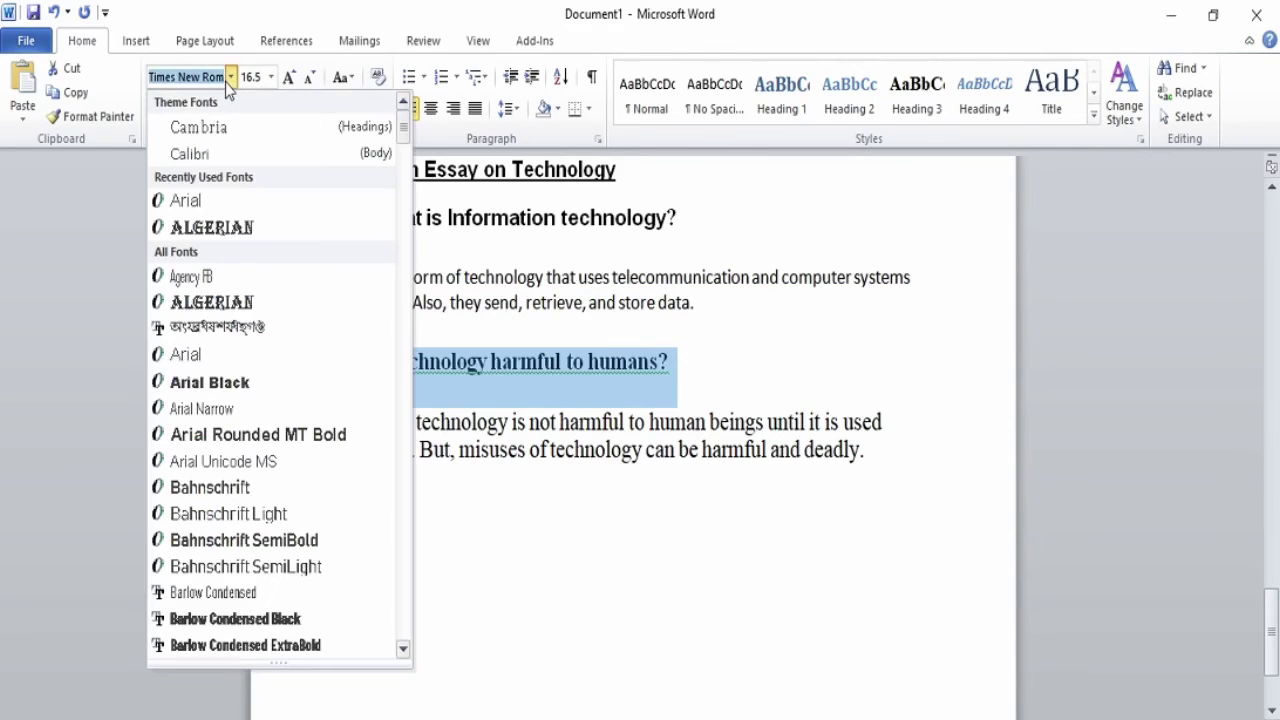
{"action": "left_click", "coordinate": [186, 200]}
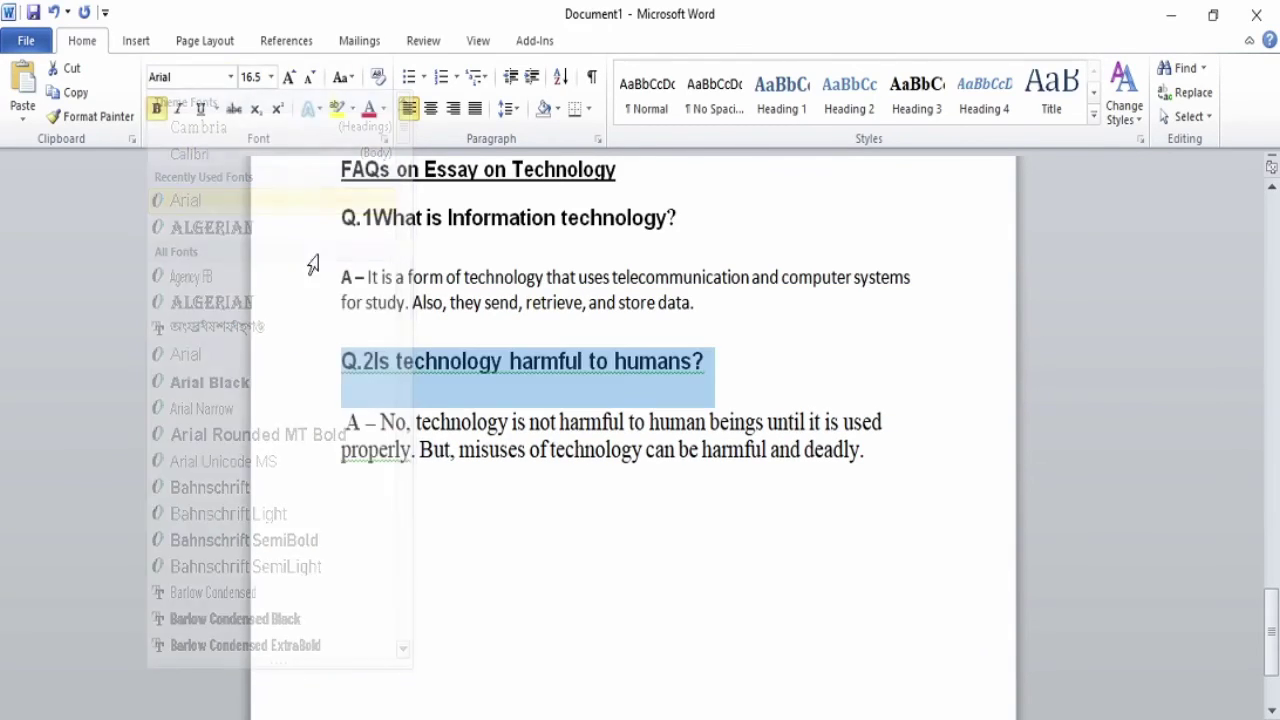
{"action": "left_click", "coordinate": [496, 538]}
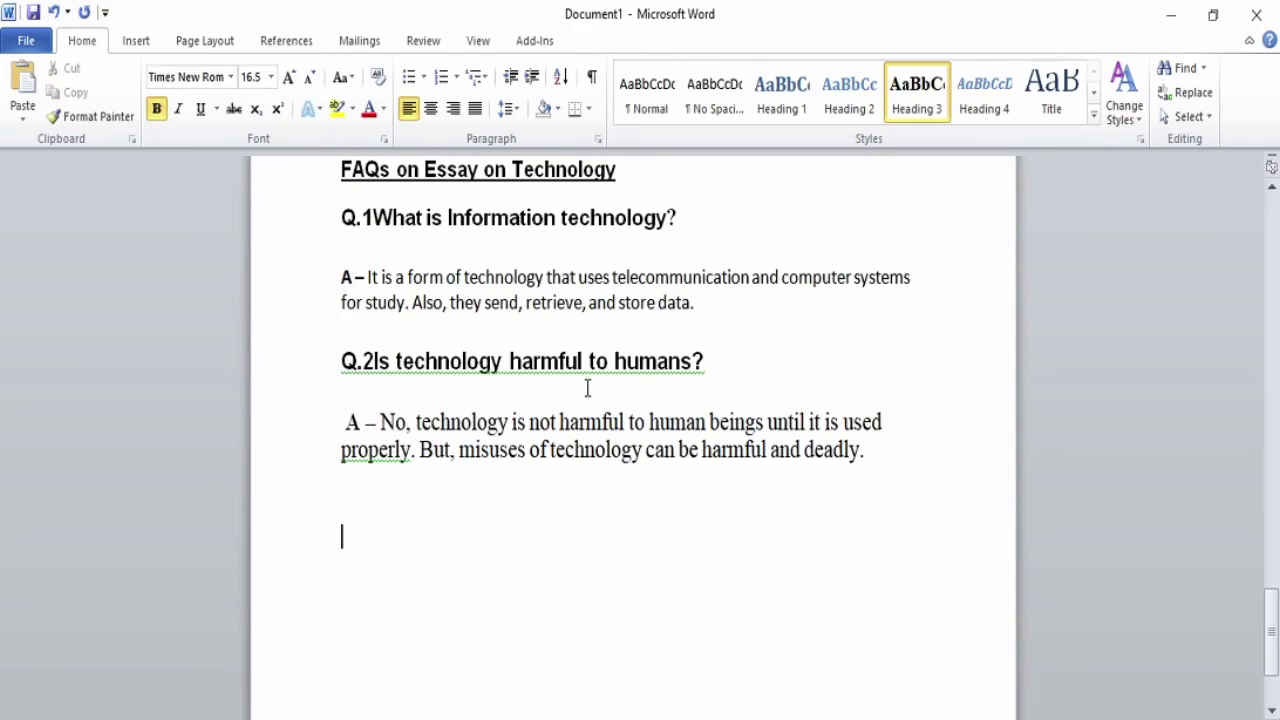
Respace the number of the second question so the line reads "Q. 2 Is technology harmful to humans?"
{"action": "left_click", "coordinate": [360, 363]}
{"action": "type", "text": ". 2"}
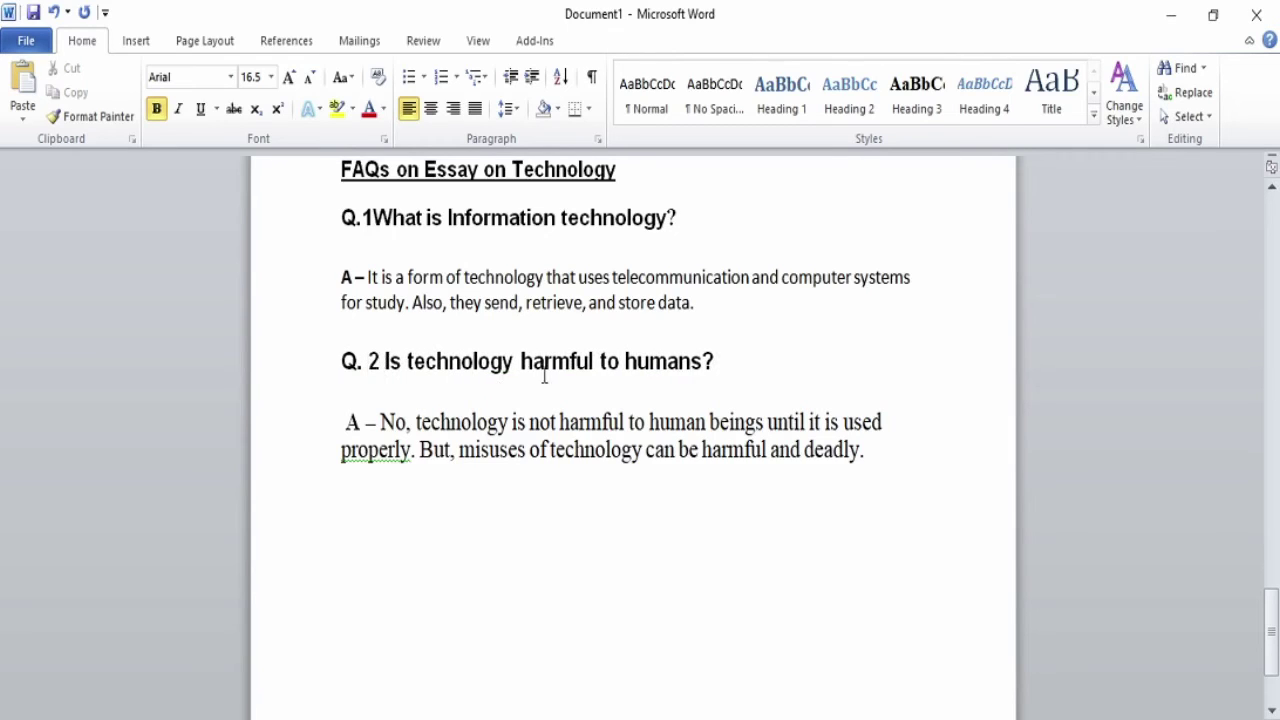
{"action": "left_click", "coordinate": [714, 376]}
{"action": "left_click", "coordinate": [810, 600]}
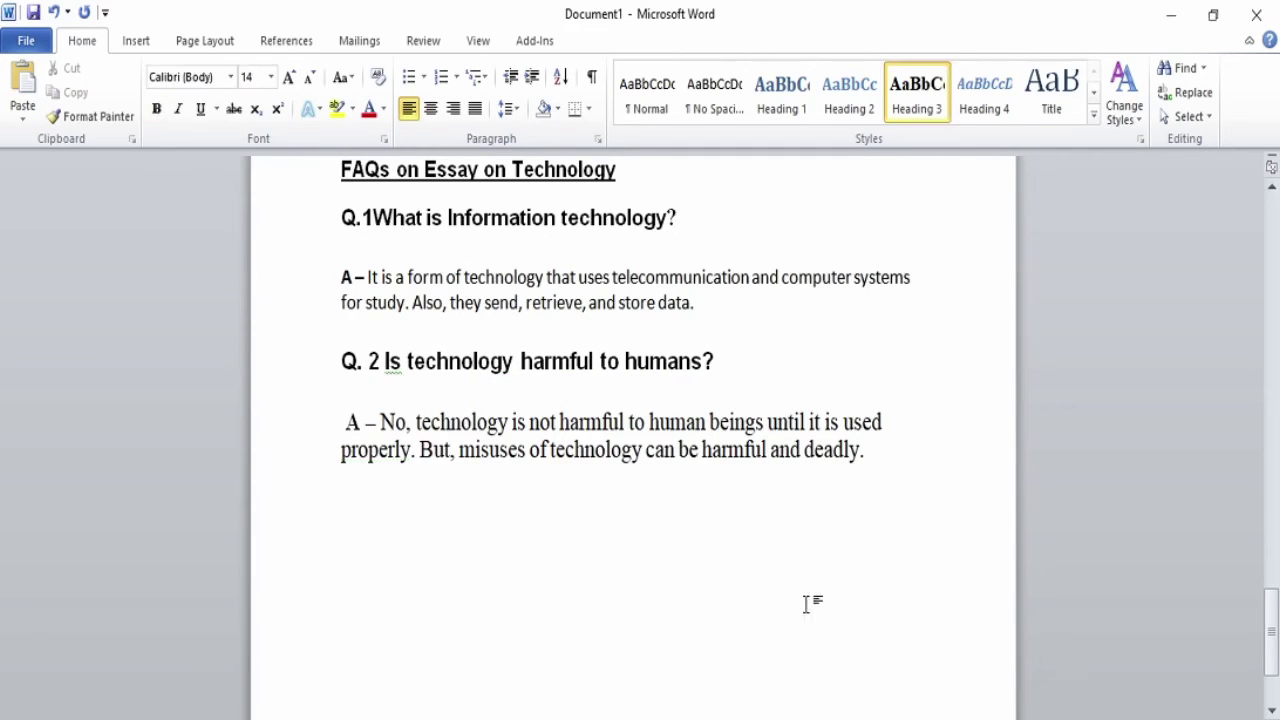
Format the answer under the second question in Calibri (Body) at size 14
{"action": "scroll", "coordinate": [740, 495], "scroll_direction": "up", "scroll_amount": 3}
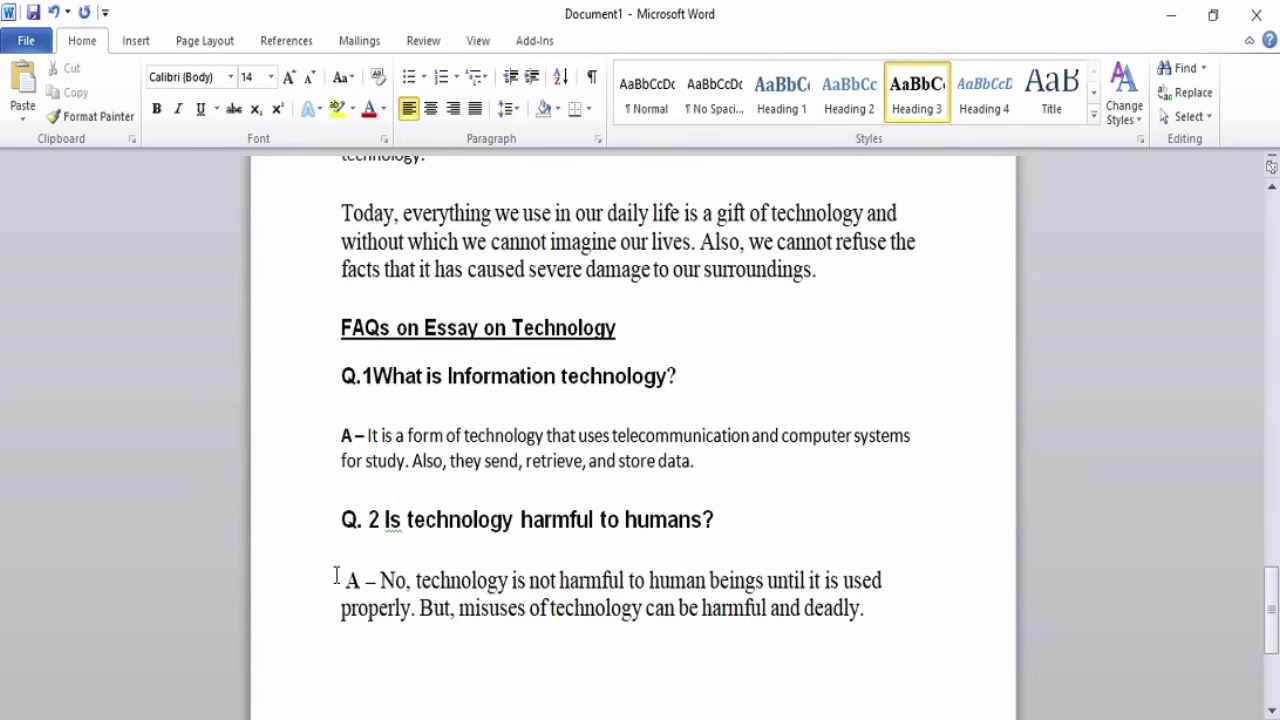
{"action": "left_click_drag", "start_coordinate": [344, 580], "coordinate": [917, 617]}
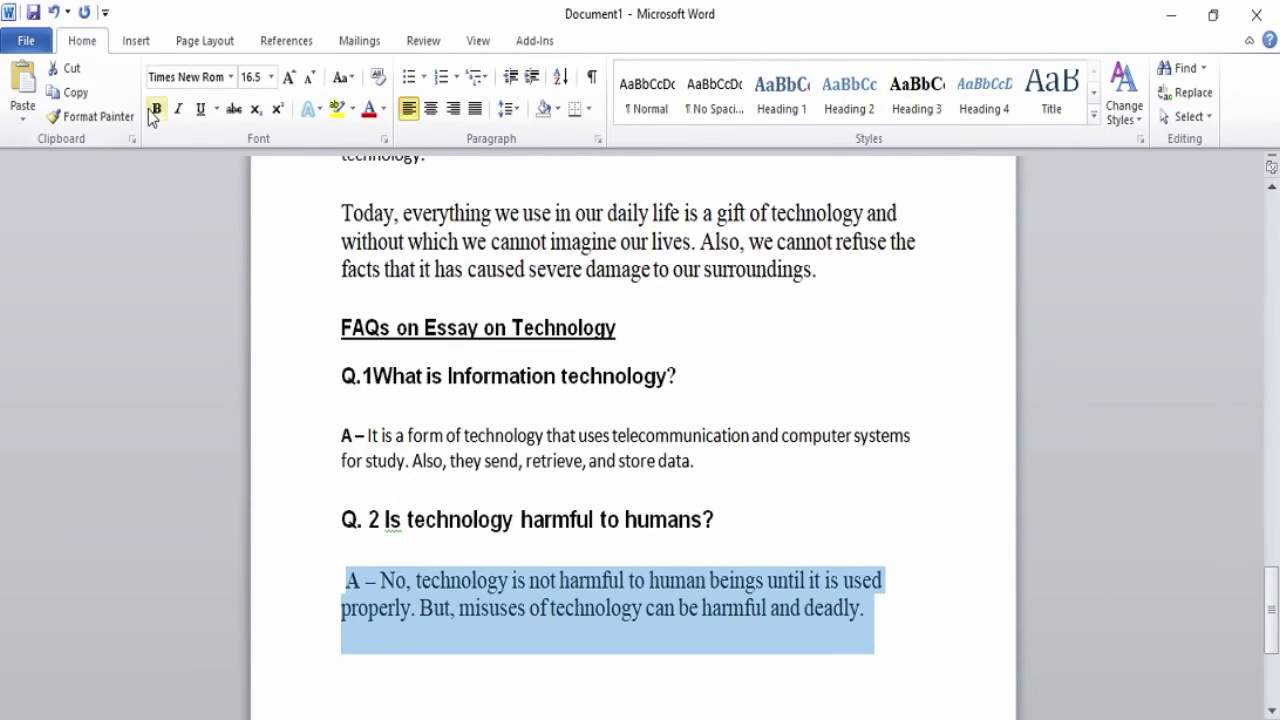
{"action": "left_click", "coordinate": [230, 77]}
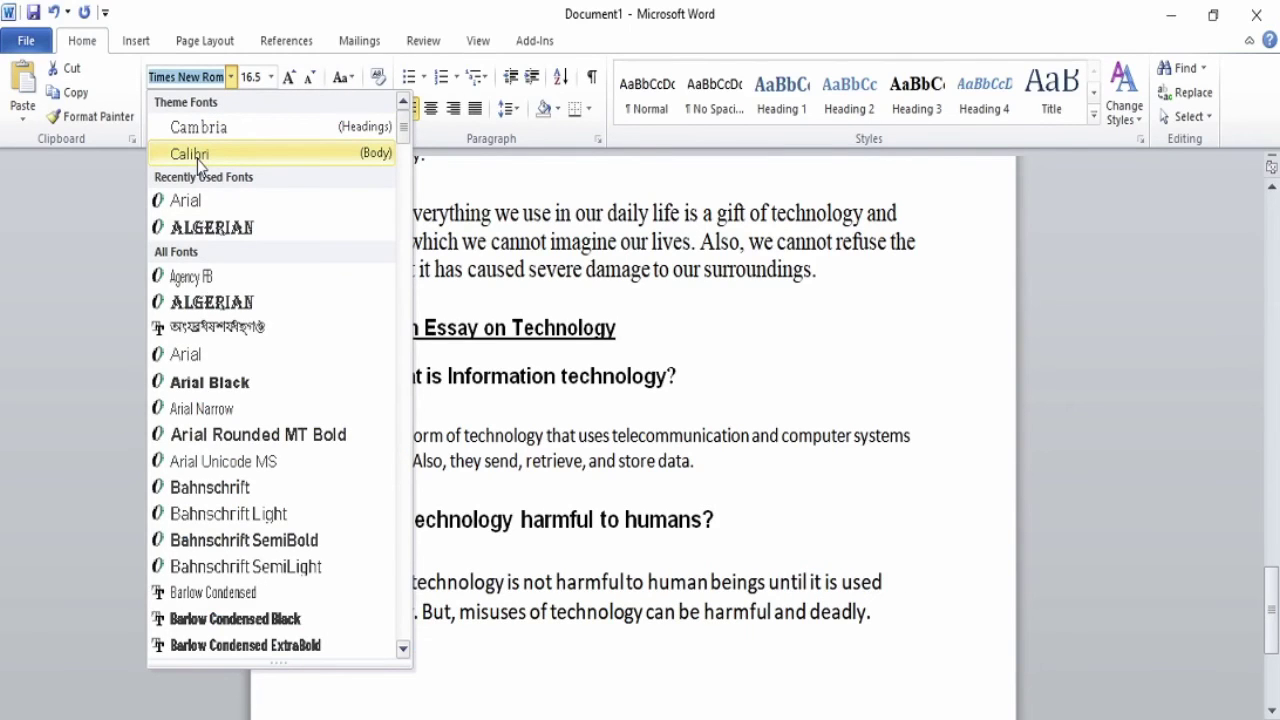
{"action": "left_click", "coordinate": [197, 159]}
{"action": "left_click", "coordinate": [270, 77]}
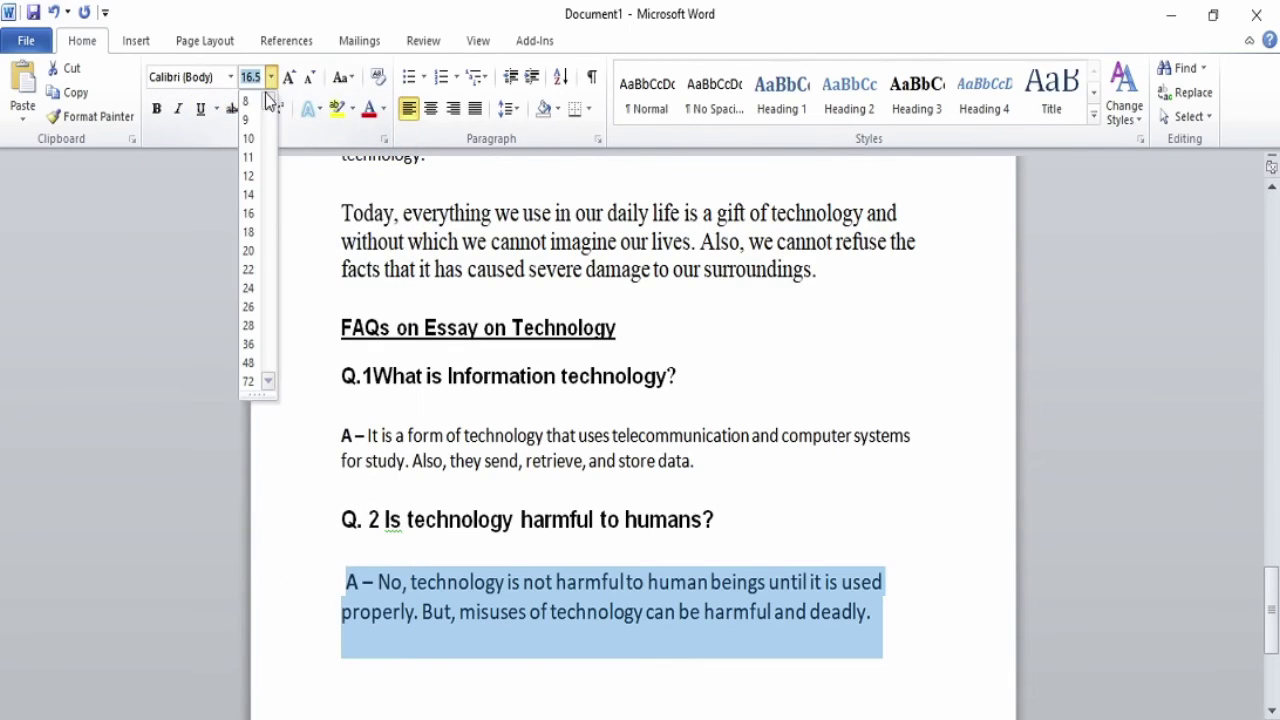
{"action": "left_click", "coordinate": [256, 194]}
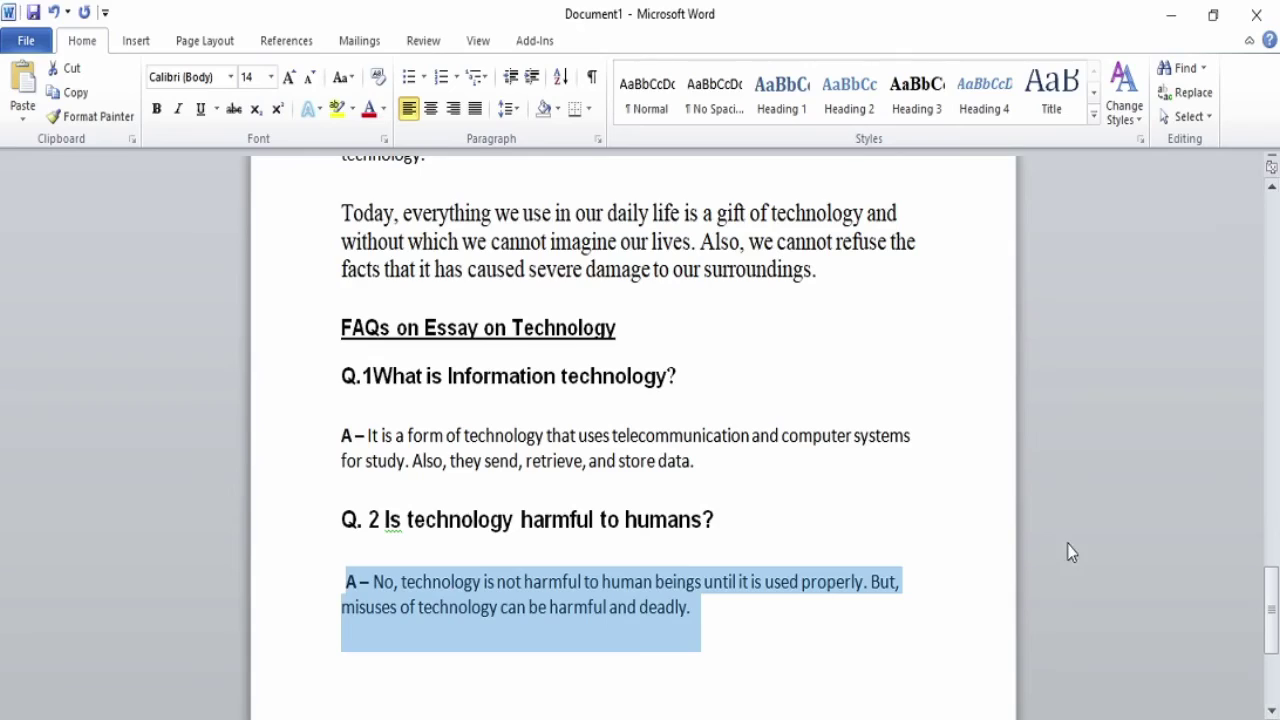
{"action": "left_click", "coordinate": [838, 622]}
{"action": "scroll", "coordinate": [840, 620], "scroll_direction": "up", "scroll_amount": 15}
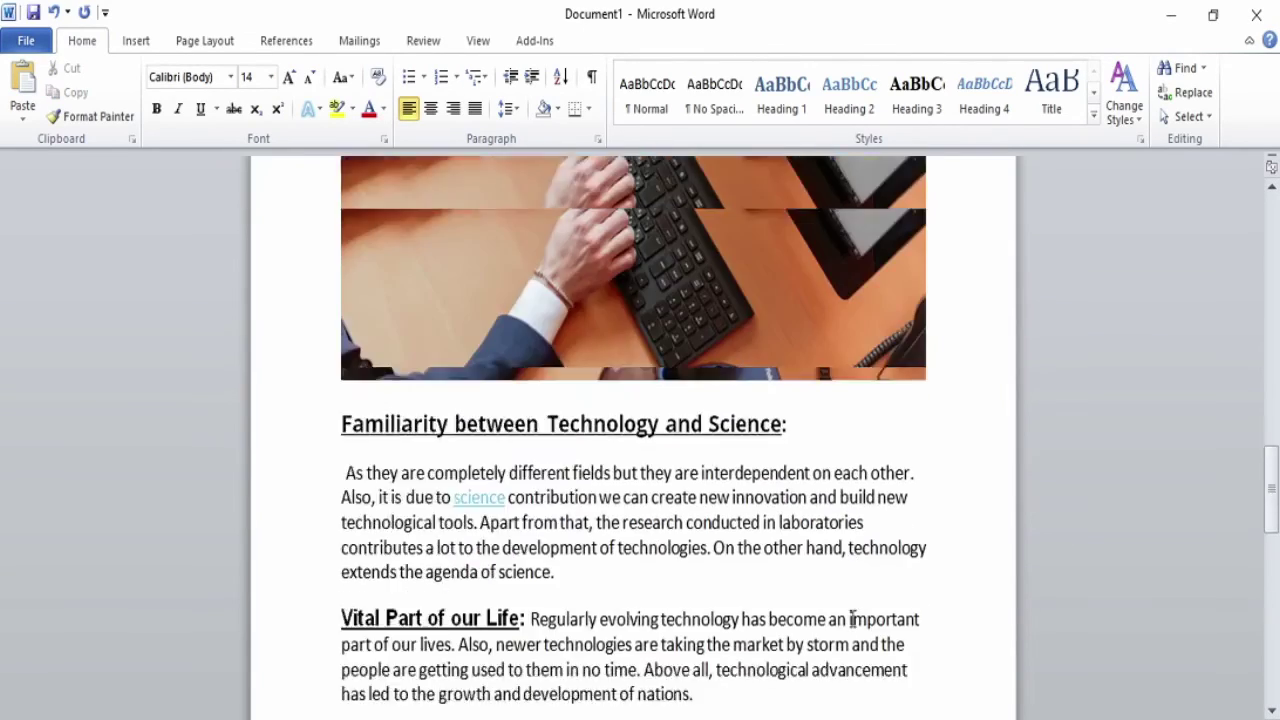
{"action": "scroll", "coordinate": [859, 609], "scroll_direction": "up", "scroll_amount": 8}
{"action": "scroll", "coordinate": [859, 609], "scroll_direction": "down", "scroll_amount": 12}
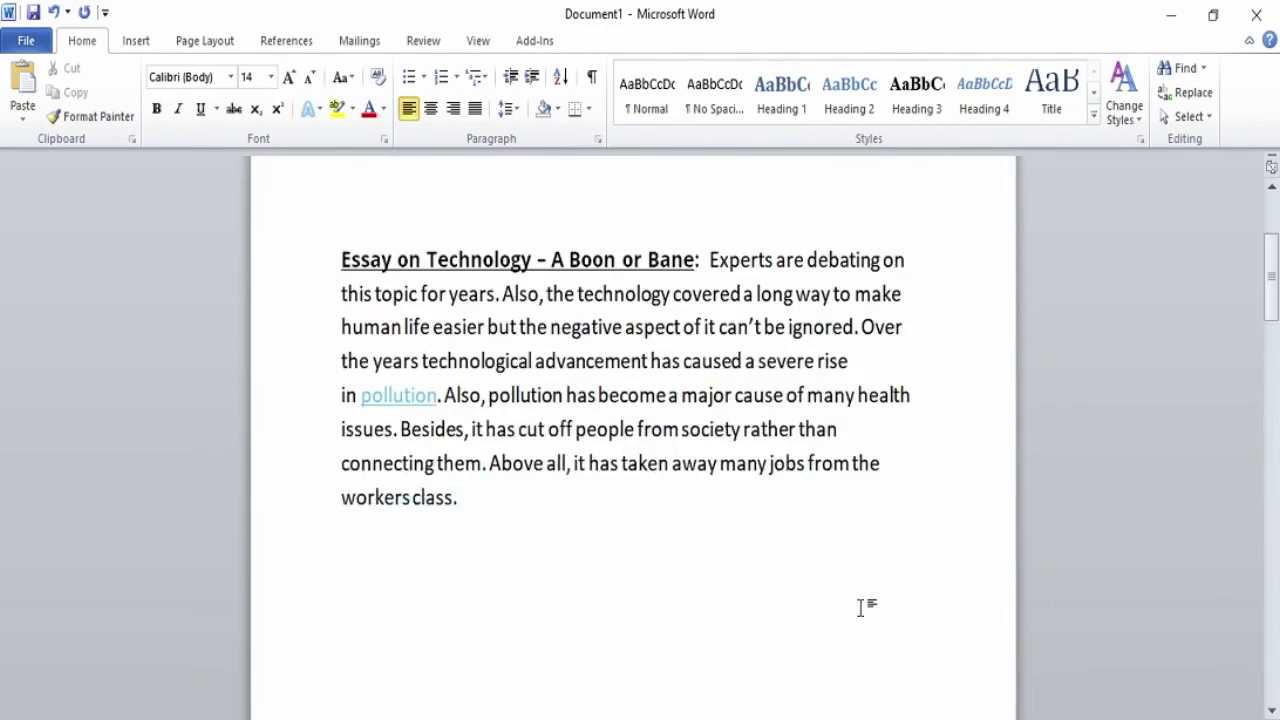
{"action": "scroll", "coordinate": [859, 609], "scroll_direction": "down", "scroll_amount": 15}
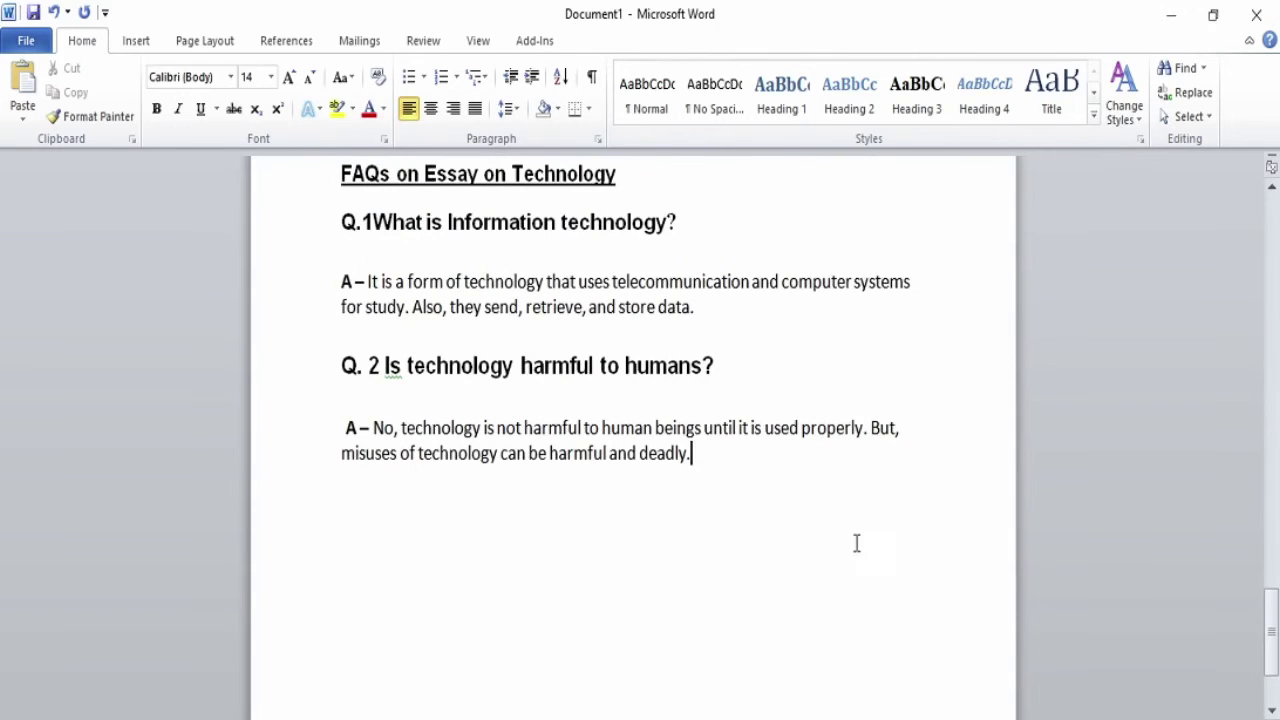
Start saving the document under a new file name, "Microsoft word video tutorial"
{"action": "left_click", "coordinate": [42, 47]}
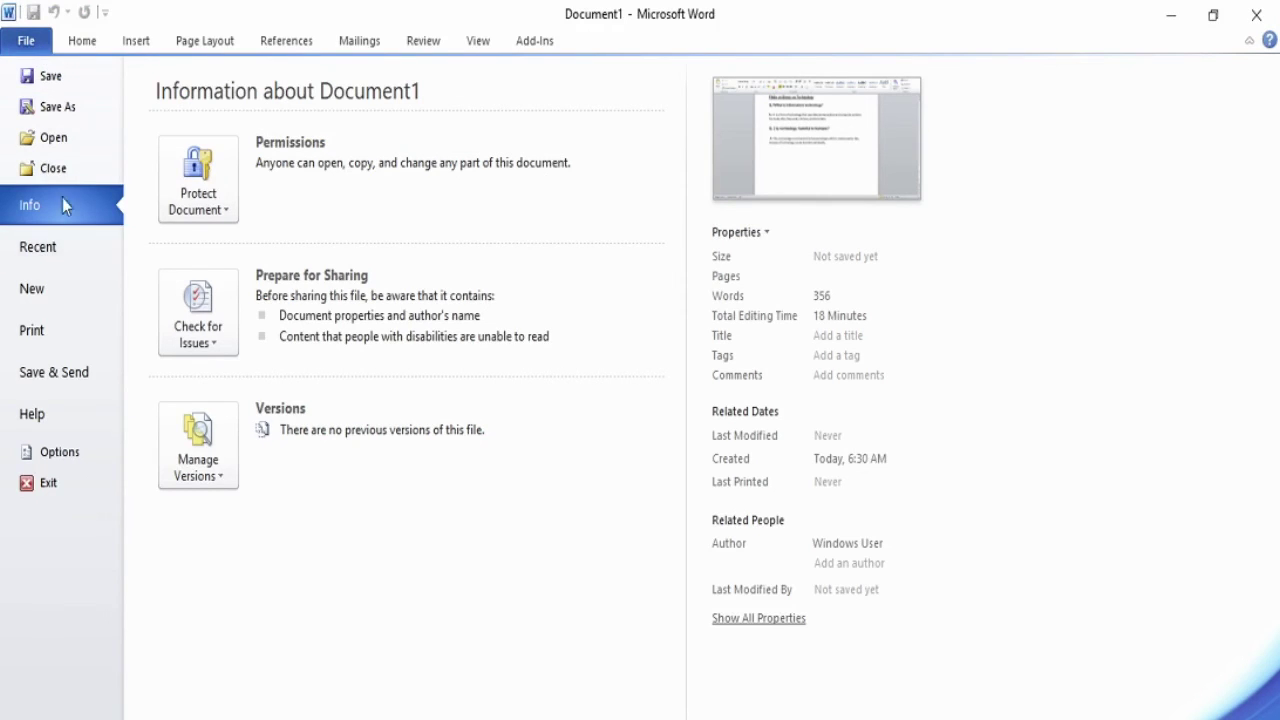
{"action": "left_click", "coordinate": [73, 107]}
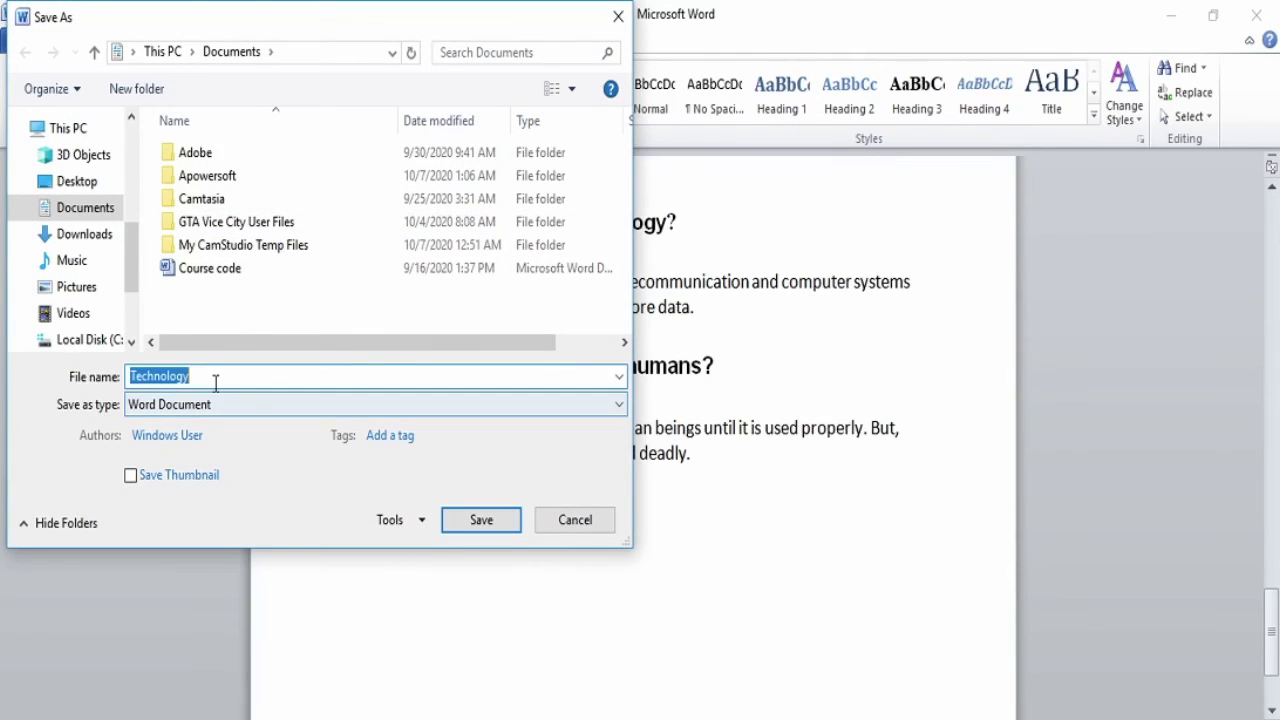
{"action": "left_click", "coordinate": [219, 375]}
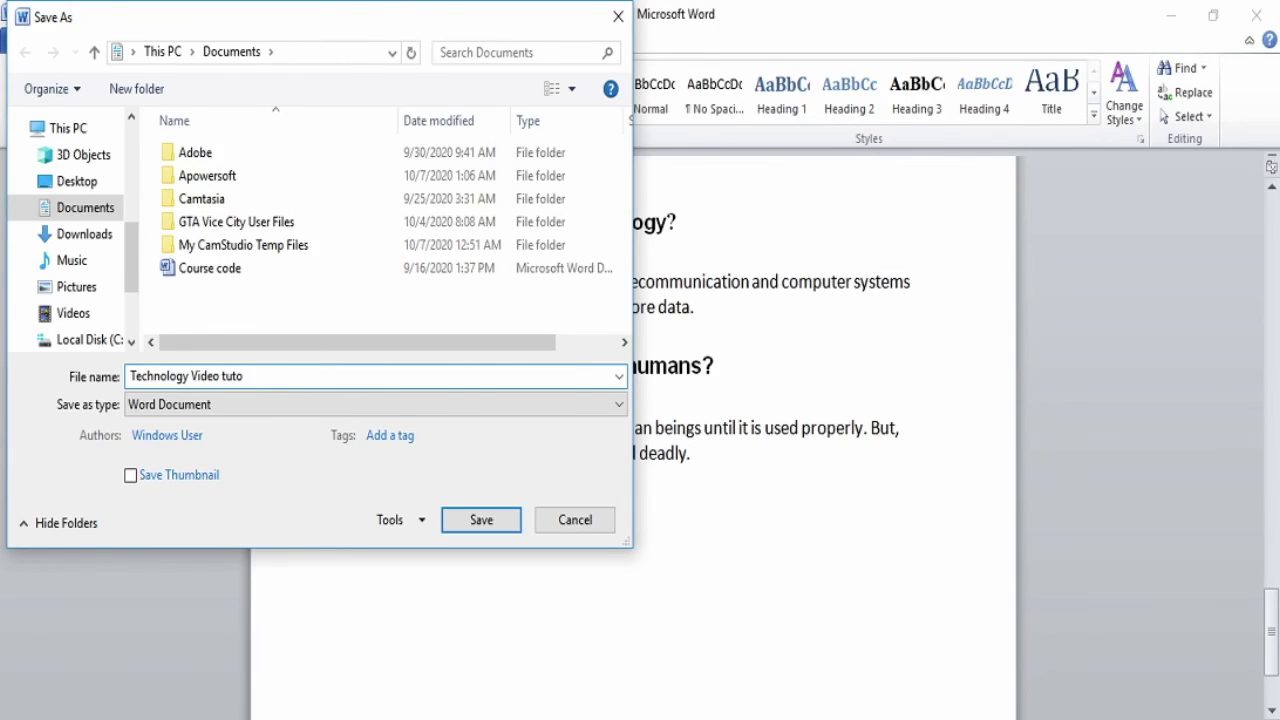
{"action": "key", "text": "BackSpace"}
{"action": "key", "text": "BackSpace"}
{"action": "key", "text": "BackSpace"}
{"action": "key", "text": "BackSpace"}
{"action": "key", "text": "BackSpace"}
{"action": "key", "text": "BackSpace"}
{"action": "key", "text": "BackSpace"}
{"action": "key", "text": "BackSpace"}
{"action": "key", "text": "BackSpace"}
{"action": "key", "text": "BackSpace"}
{"action": "key", "text": "BackSpace"}
{"action": "key", "text": "BackSpace"}
{"action": "key", "text": "BackSpace"}
{"action": "key", "text": "BackSpace"}
{"action": "key", "text": "BackSpace"}
{"action": "key", "text": "BackSpace"}
{"action": "key", "text": "BackSpace"}
{"action": "key", "text": "BackSpace"}
{"action": "key", "text": "BackSpace"}
{"action": "key", "text": "BackSpace"}
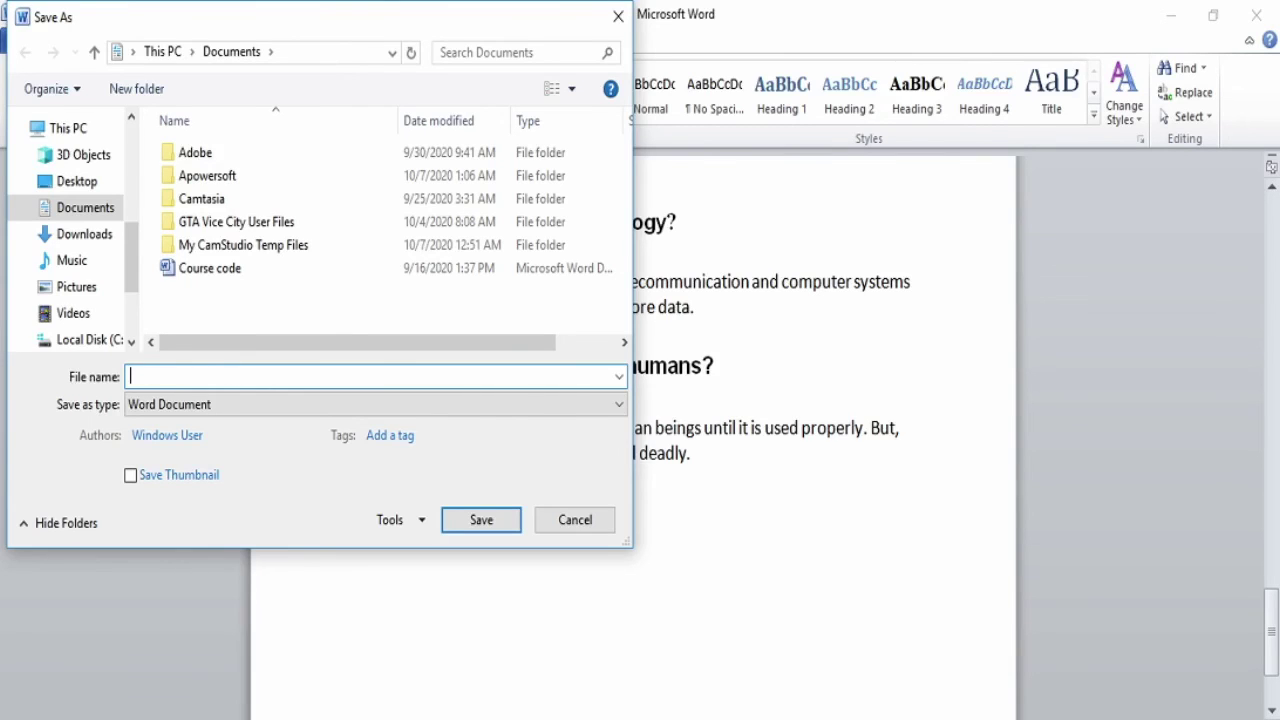
{"action": "type", "text": "Microsoft word video tutorial"}
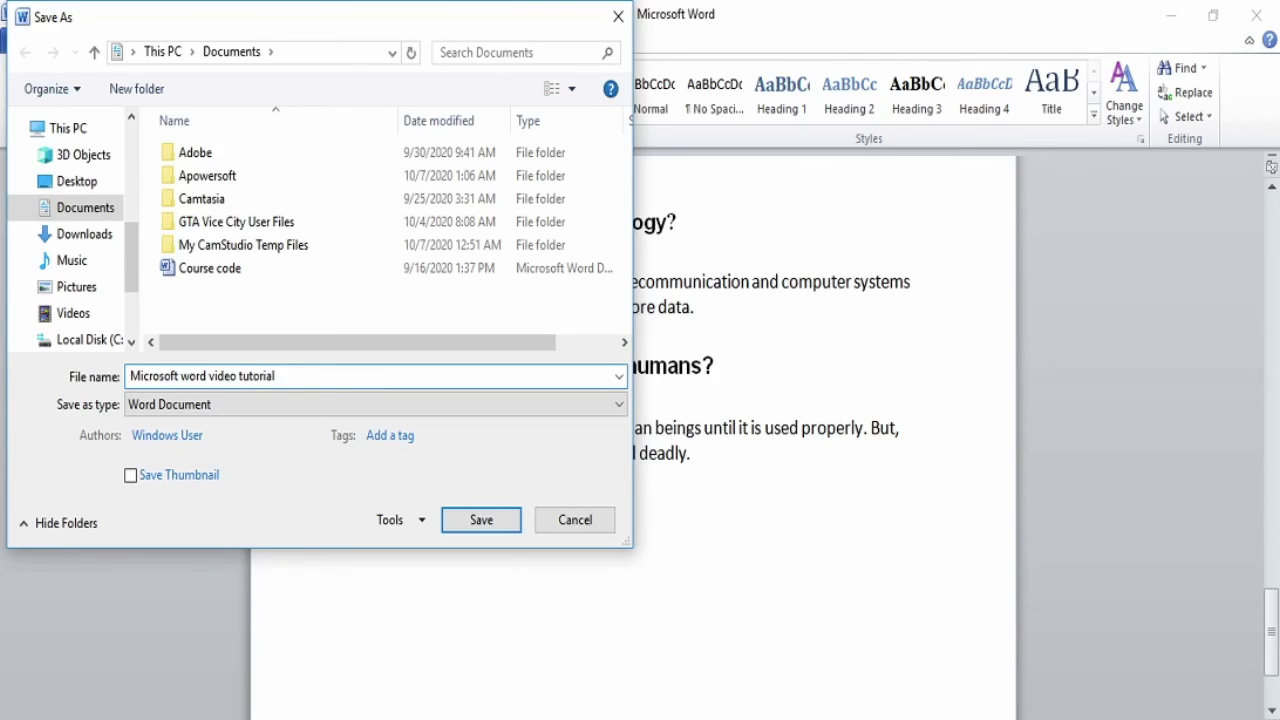
Save the file in PDF format to the Documents folder and minimize the Word window
{"action": "left_click", "coordinate": [208, 404]}
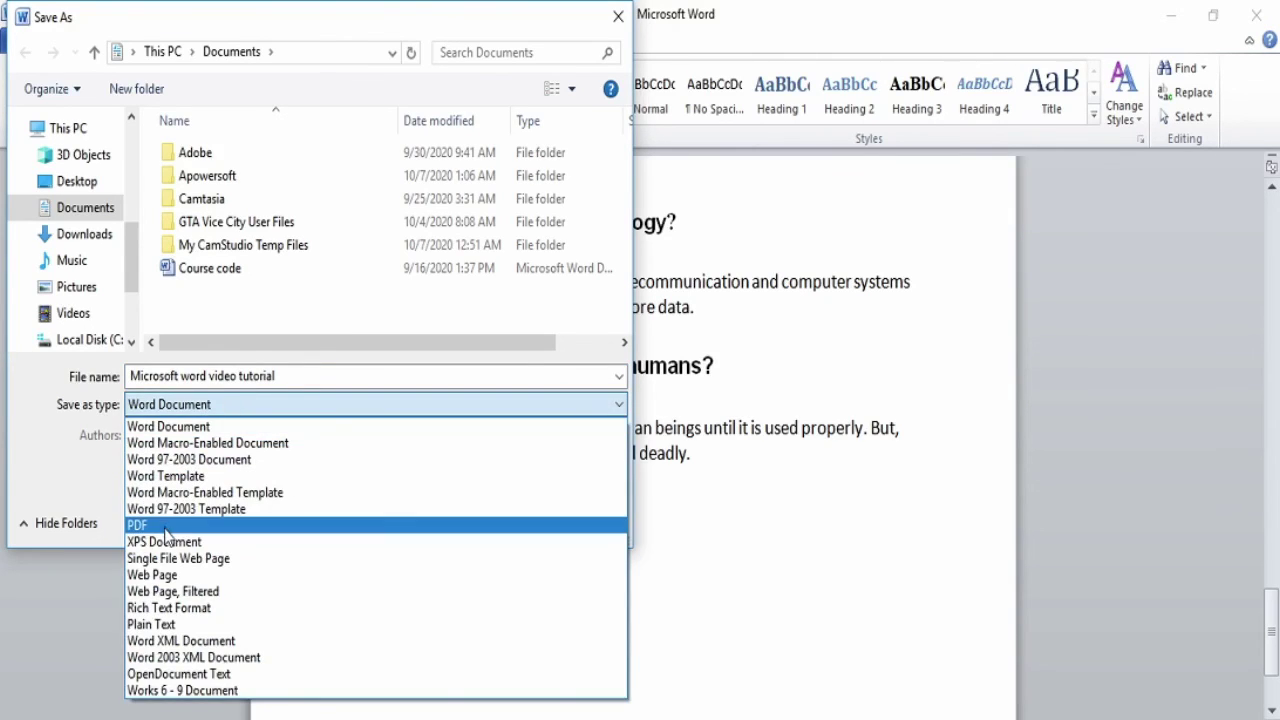
{"action": "left_click", "coordinate": [165, 527]}
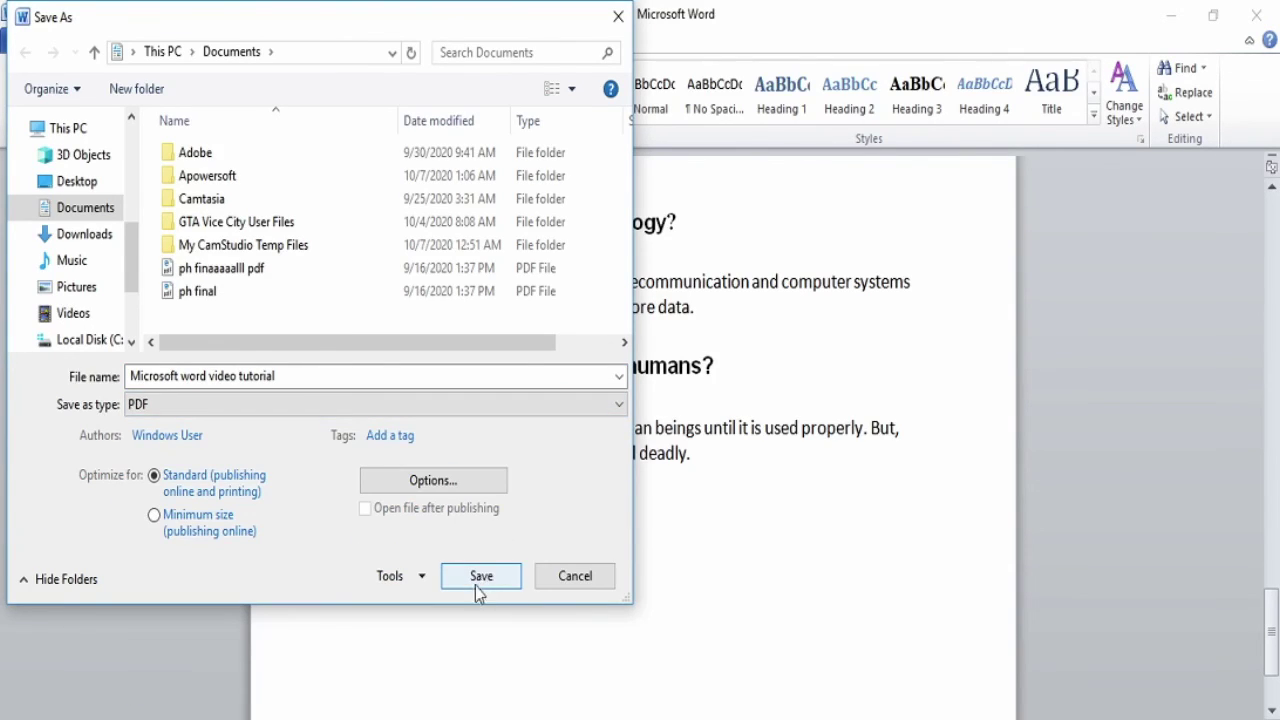
{"action": "left_click", "coordinate": [475, 588]}
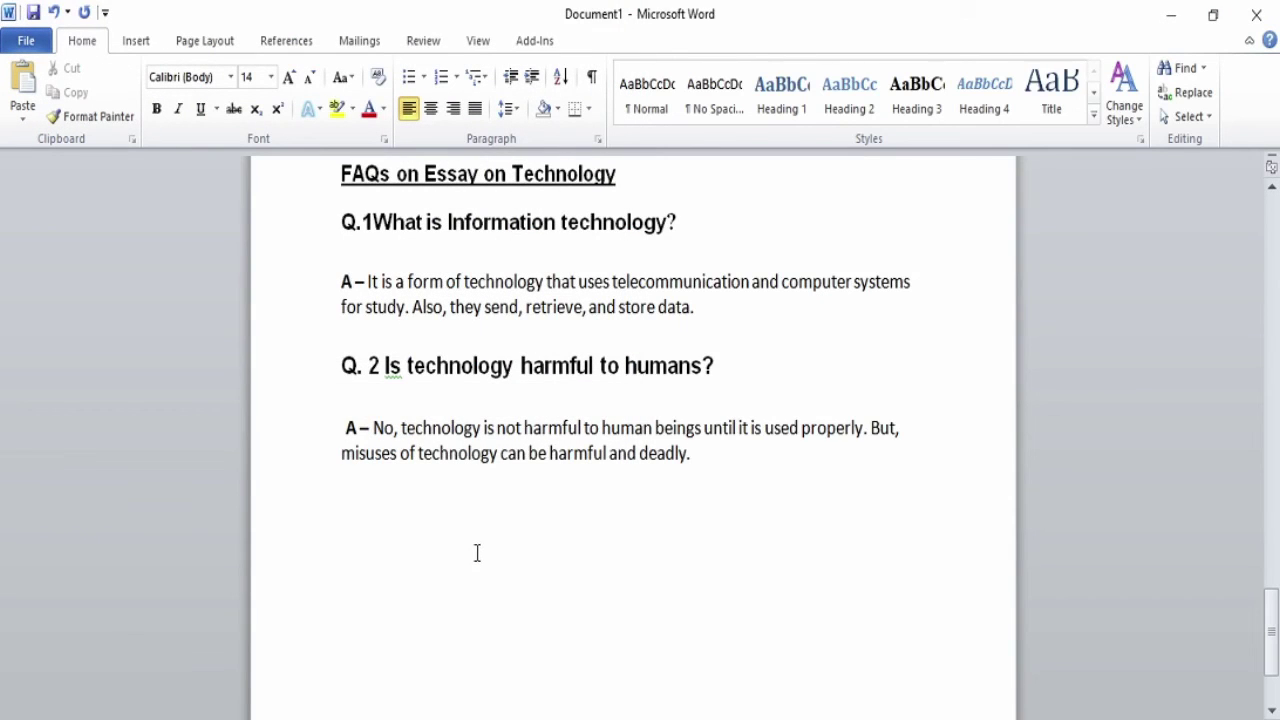
{"action": "left_click", "coordinate": [1171, 15]}
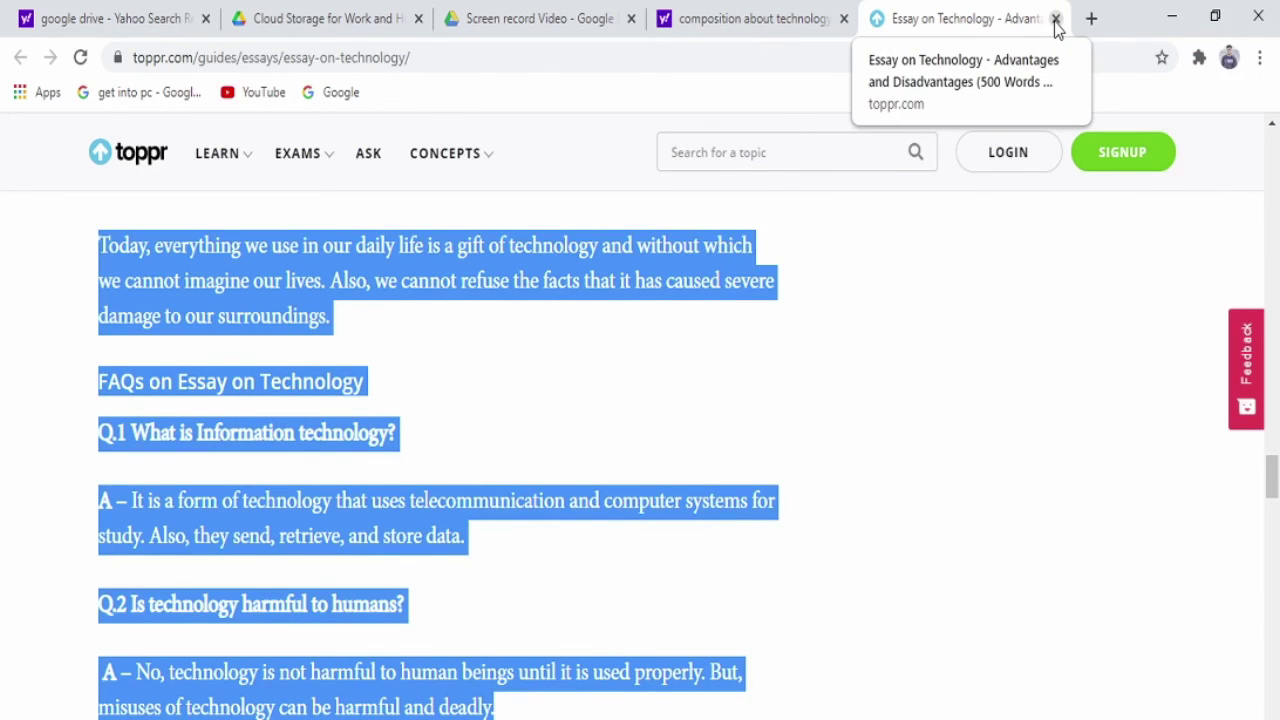
Minimize the browser and open the Documents folder in File Explorer
{"action": "left_click", "coordinate": [1171, 16]}
{"action": "right_click", "coordinate": [648, 73]}
{"action": "left_click", "coordinate": [697, 129]}
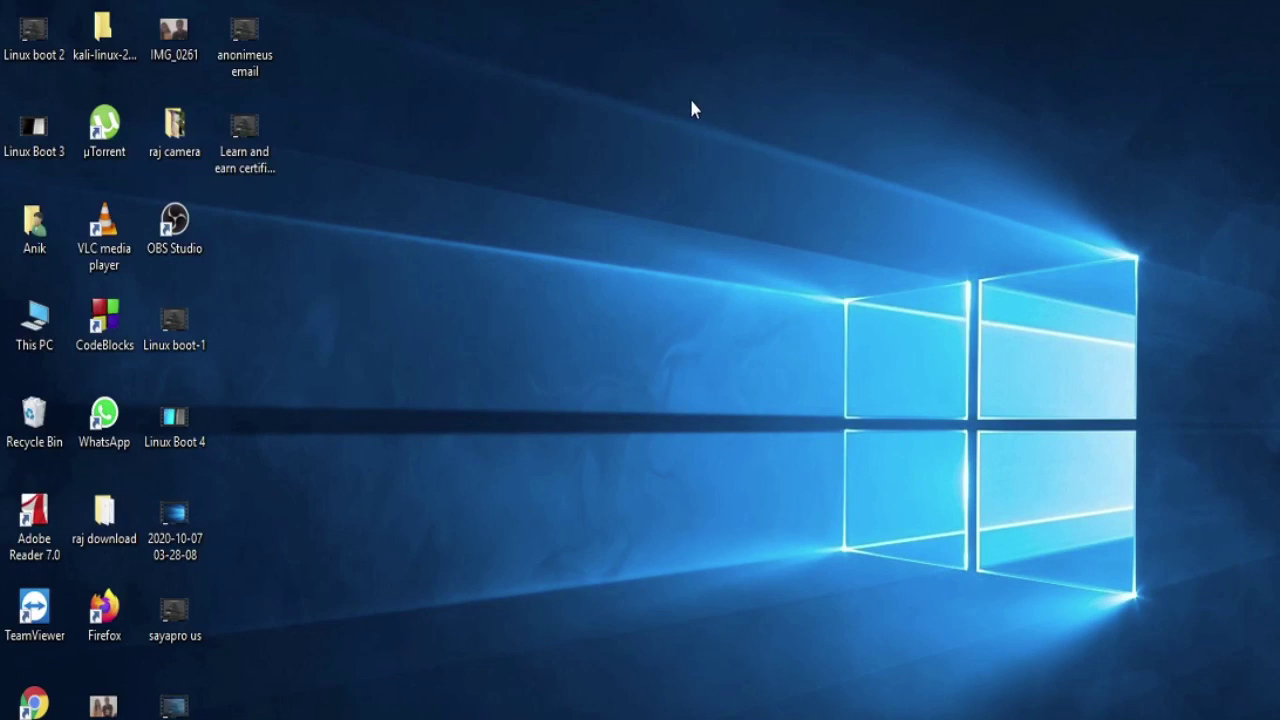
{"action": "double_click", "coordinate": [36, 316]}
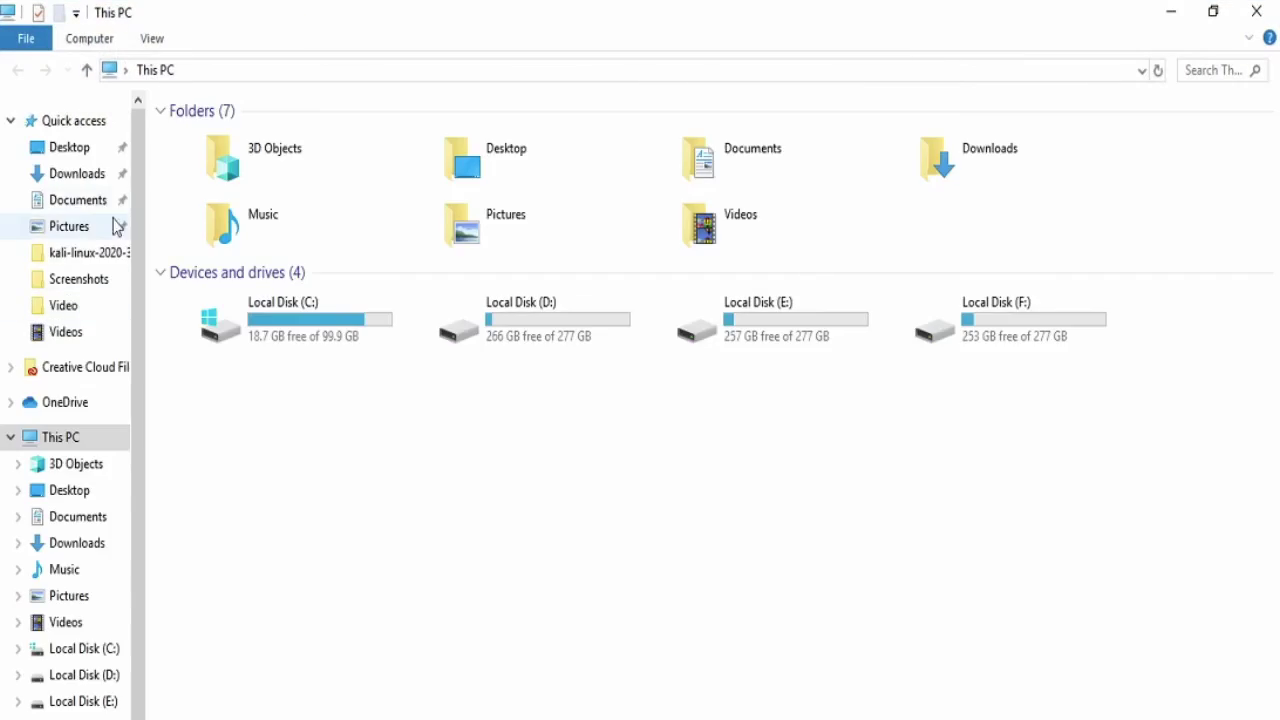
{"action": "left_click", "coordinate": [101, 203]}
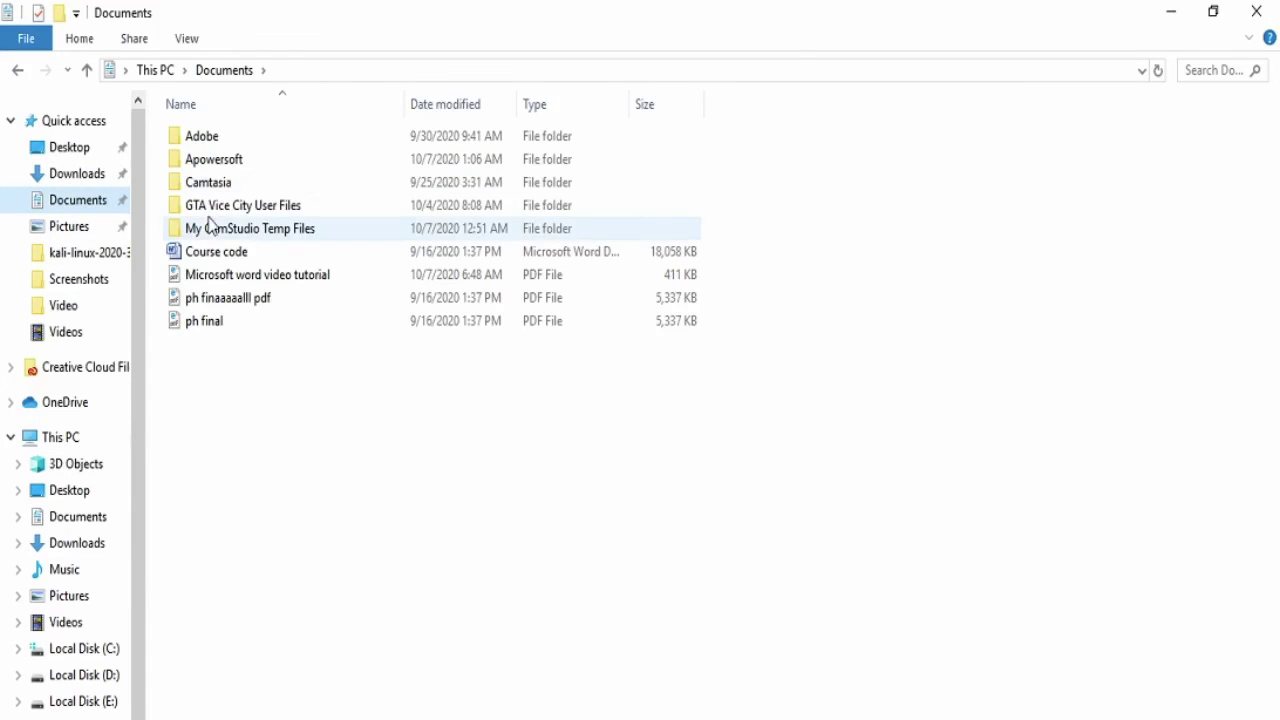
Open the "Microsoft word video tutorial" PDF in Microsoft Edge, check its pages from title to last question, and close it
{"action": "double_click", "coordinate": [219, 282]}
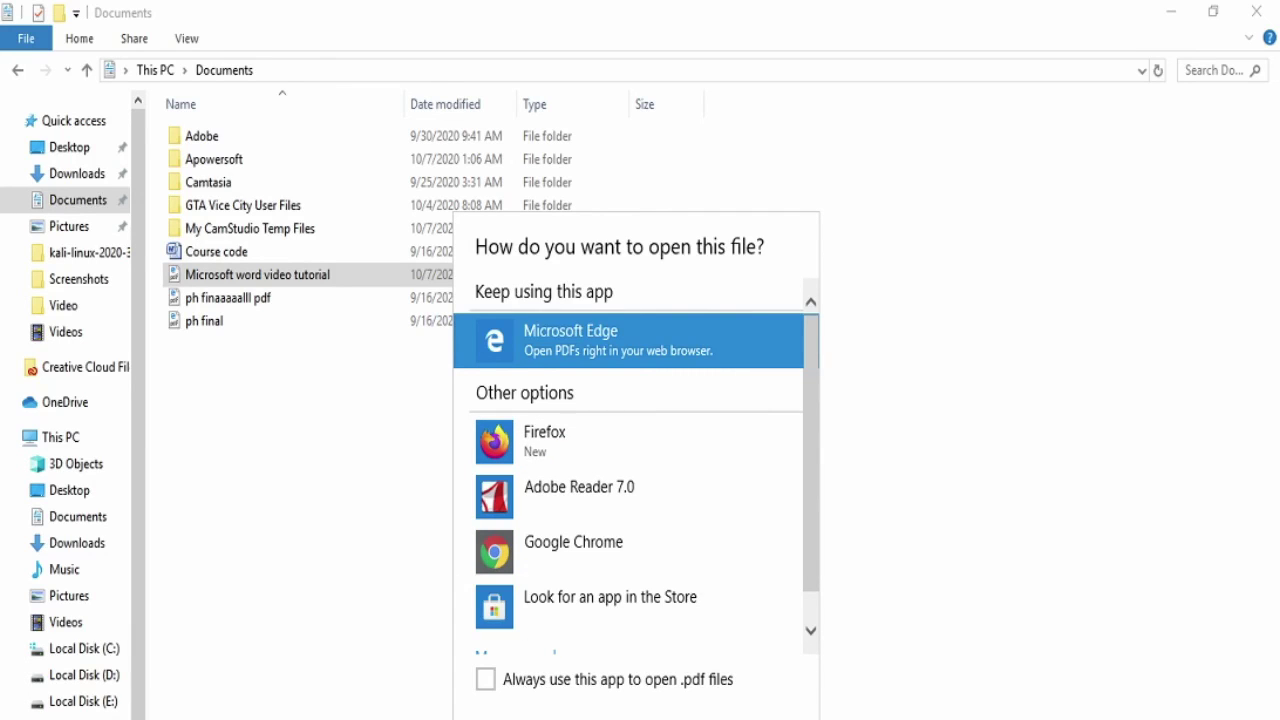
{"action": "key", "text": "Return"}
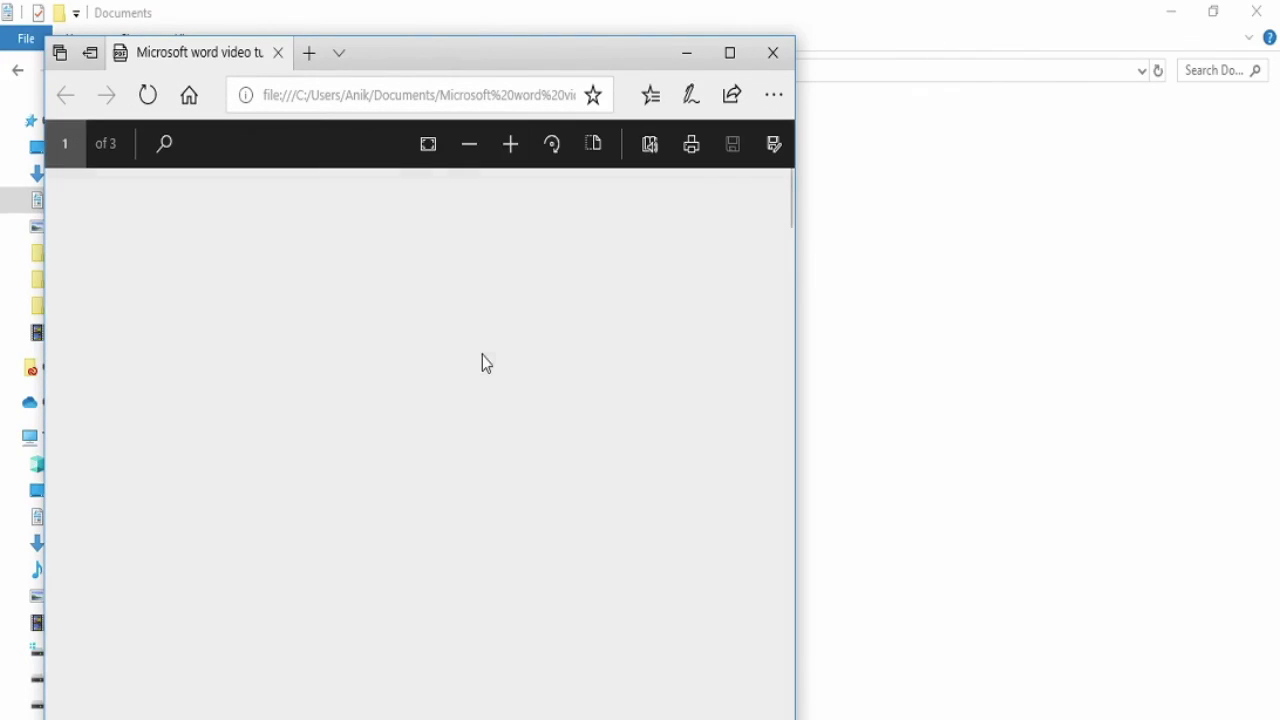
{"action": "scroll", "coordinate": [607, 398], "scroll_direction": "down", "scroll_amount": 10}
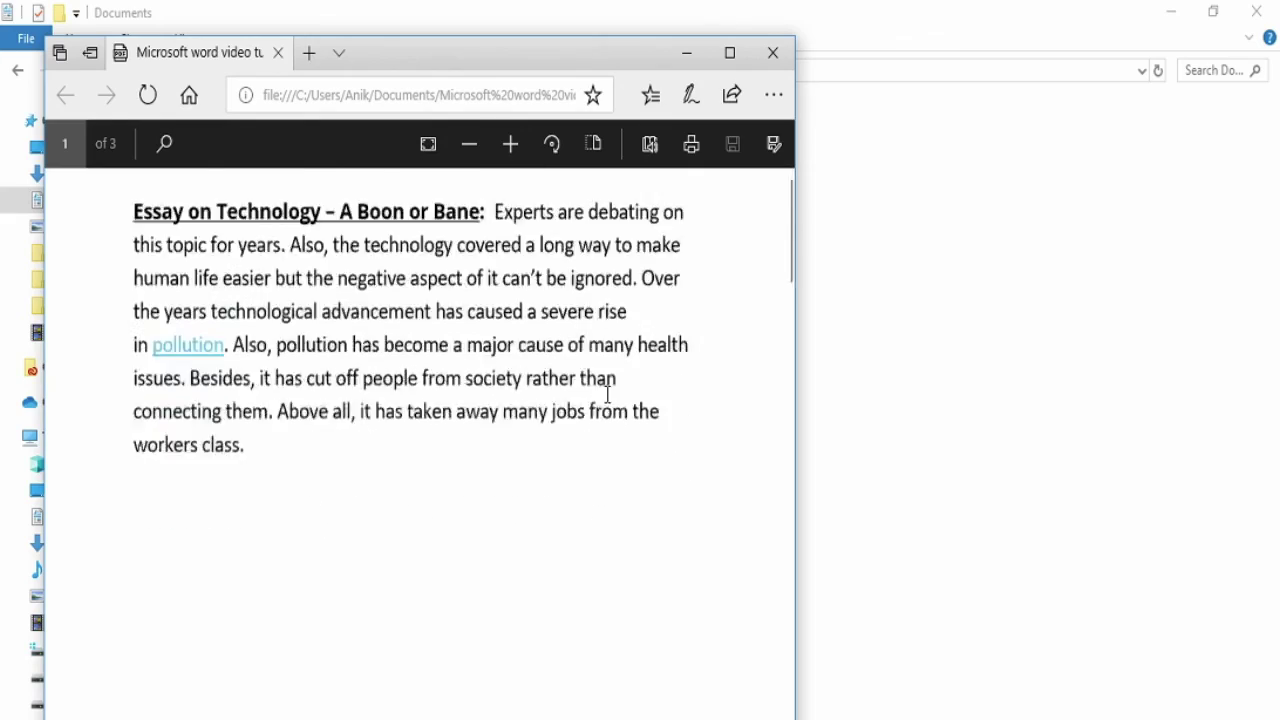
{"action": "scroll", "coordinate": [609, 395], "scroll_direction": "down", "scroll_amount": 15}
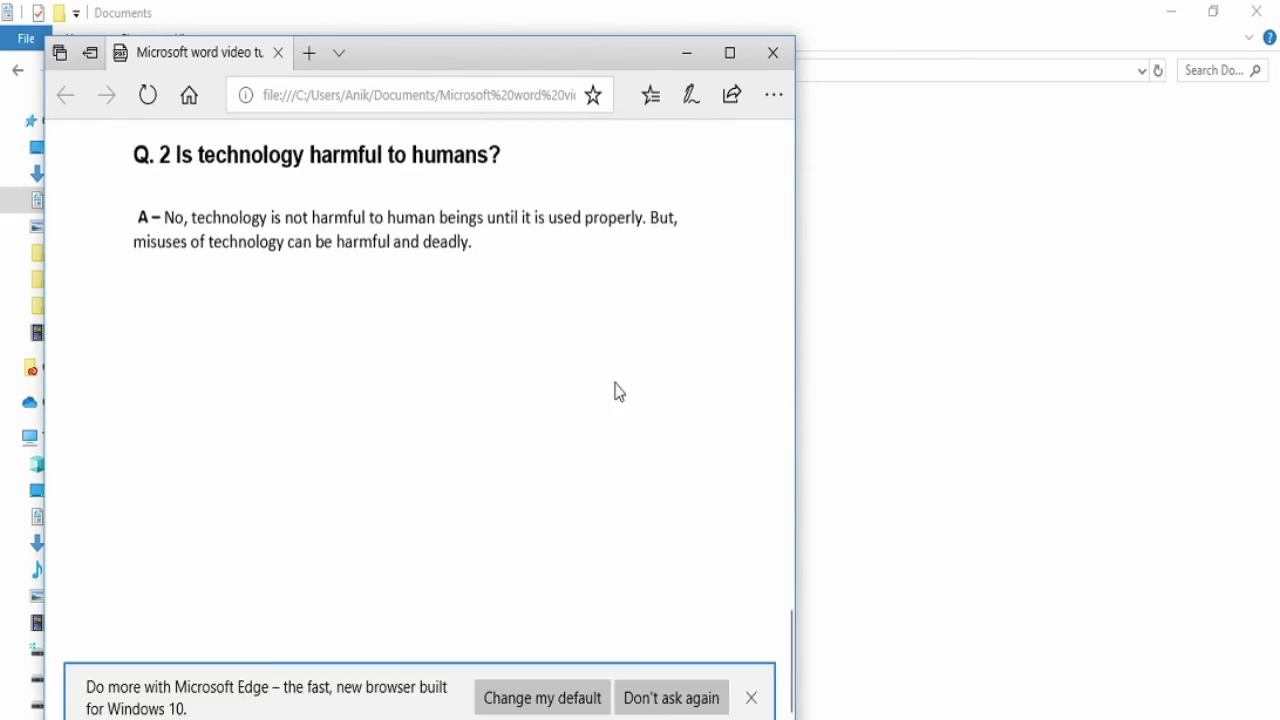
{"action": "scroll", "coordinate": [617, 390], "scroll_direction": "up", "scroll_amount": 15}
{"action": "scroll", "coordinate": [618, 382], "scroll_direction": "up", "scroll_amount": 10}
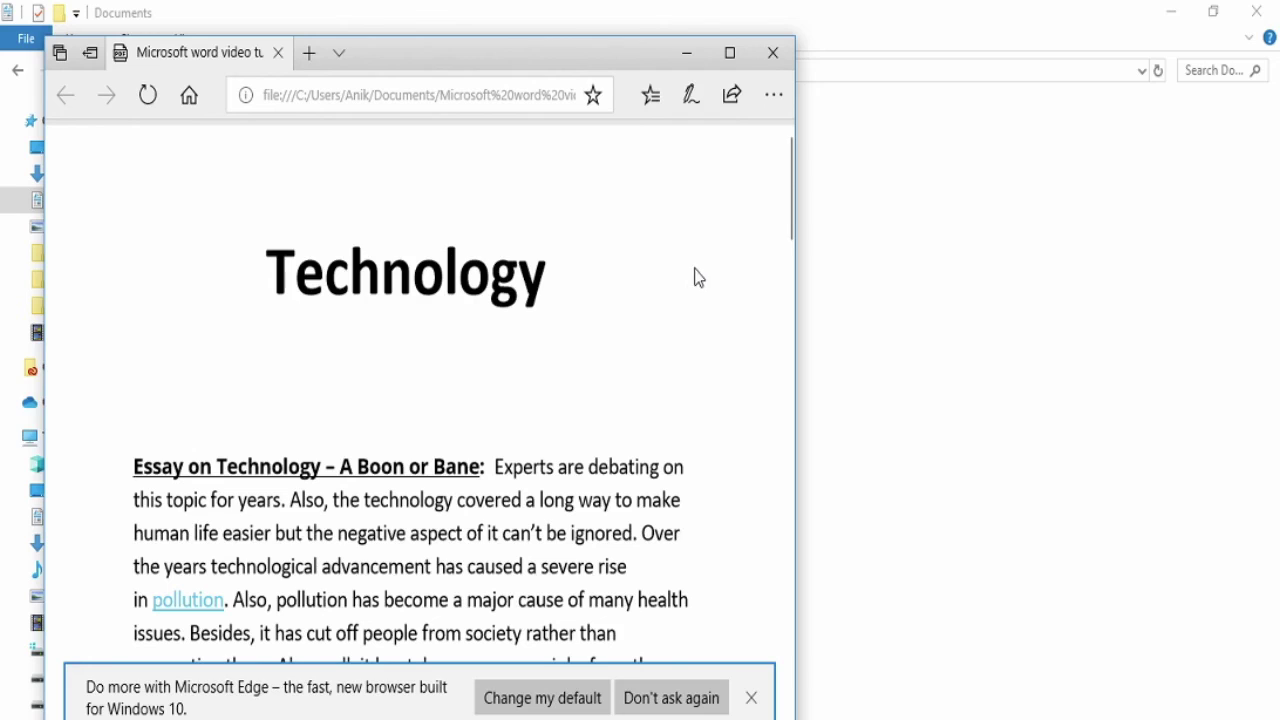
{"action": "left_click", "coordinate": [774, 58]}
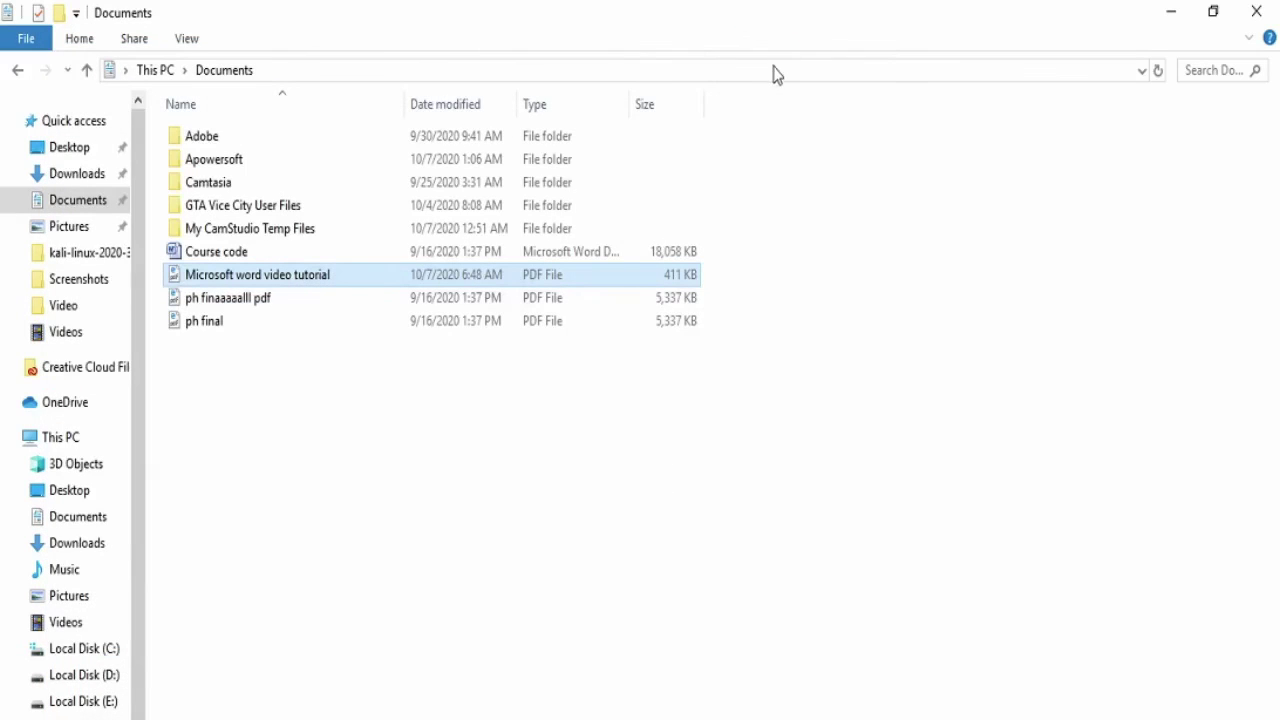